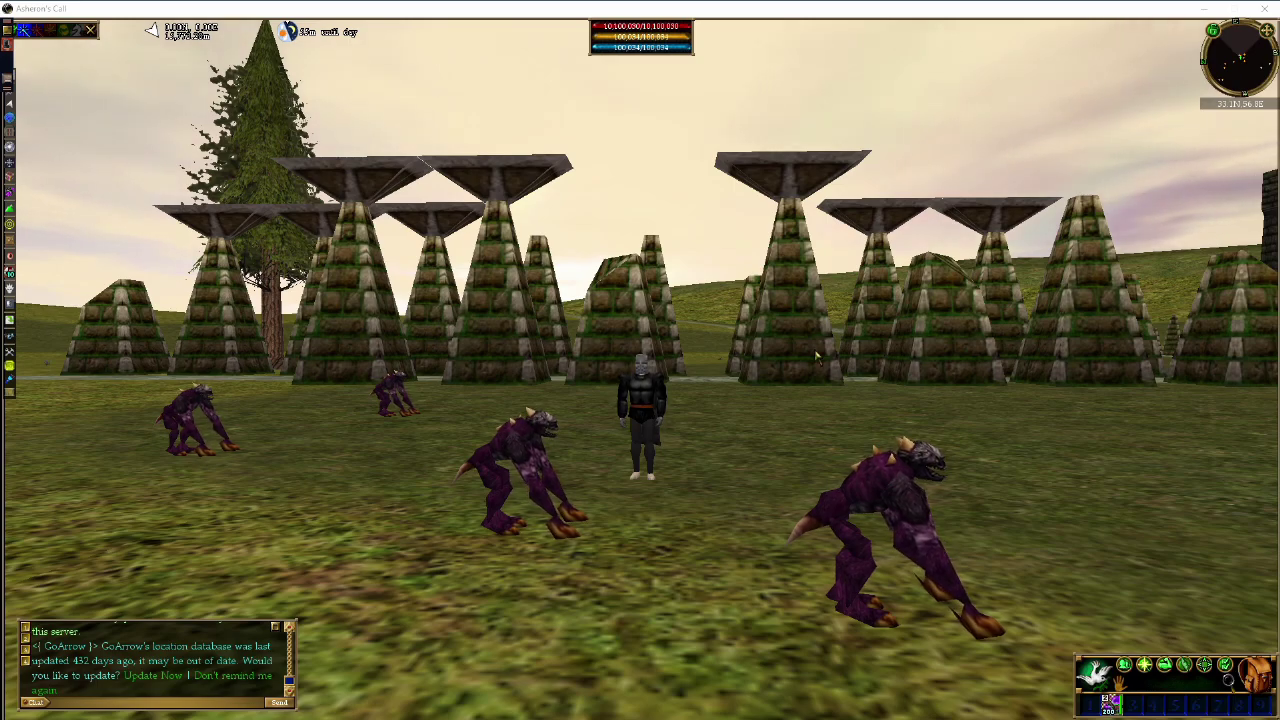
Step: Enable Admin Vision with the chat command and examine the Shreth Generator and a nearby Gnawer Shreth
{"action": "left_click", "coordinate": [645, 412]}
{"action": "left_click", "coordinate": [143, 706]}
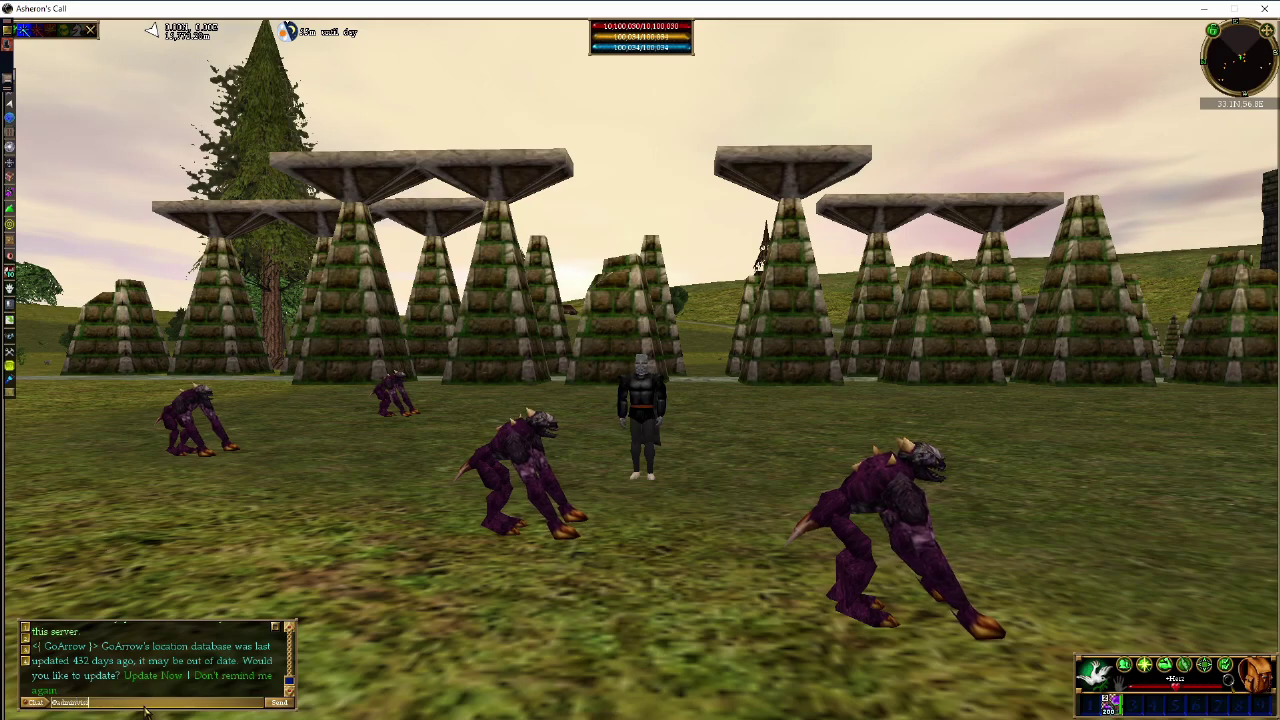
{"action": "key", "text": "Return"}
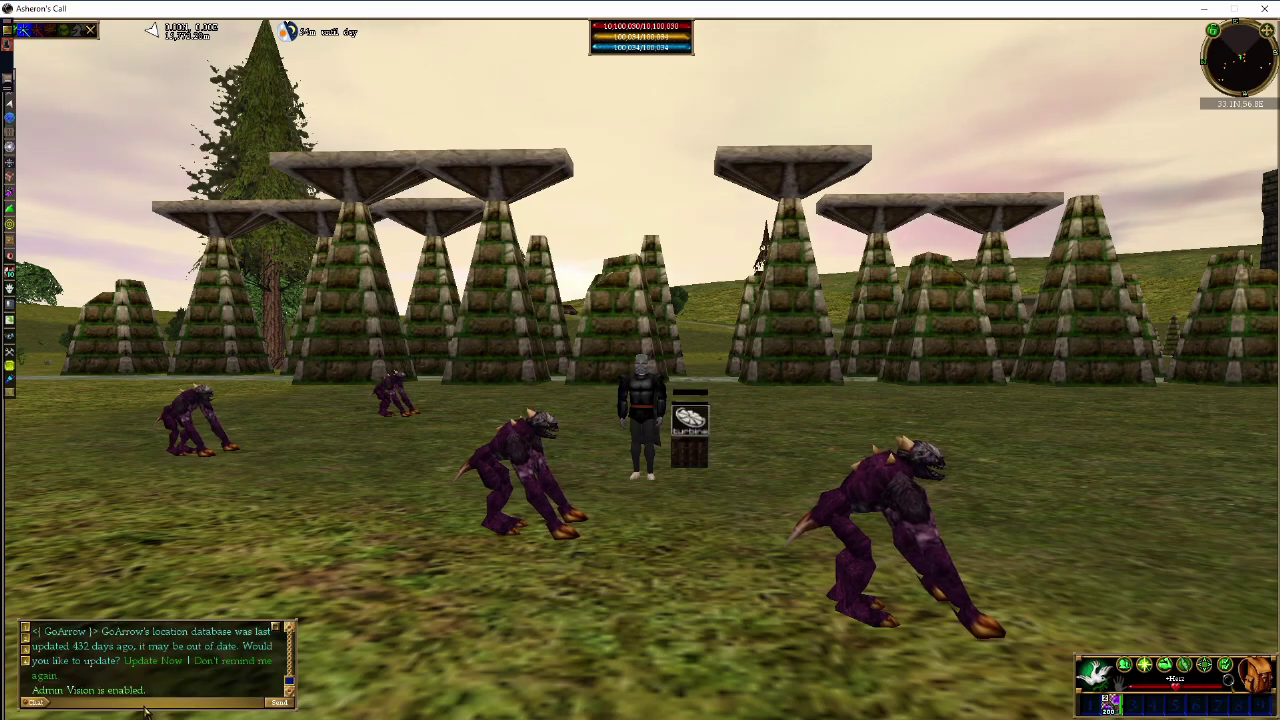
{"action": "right_click", "coordinate": [688, 473]}
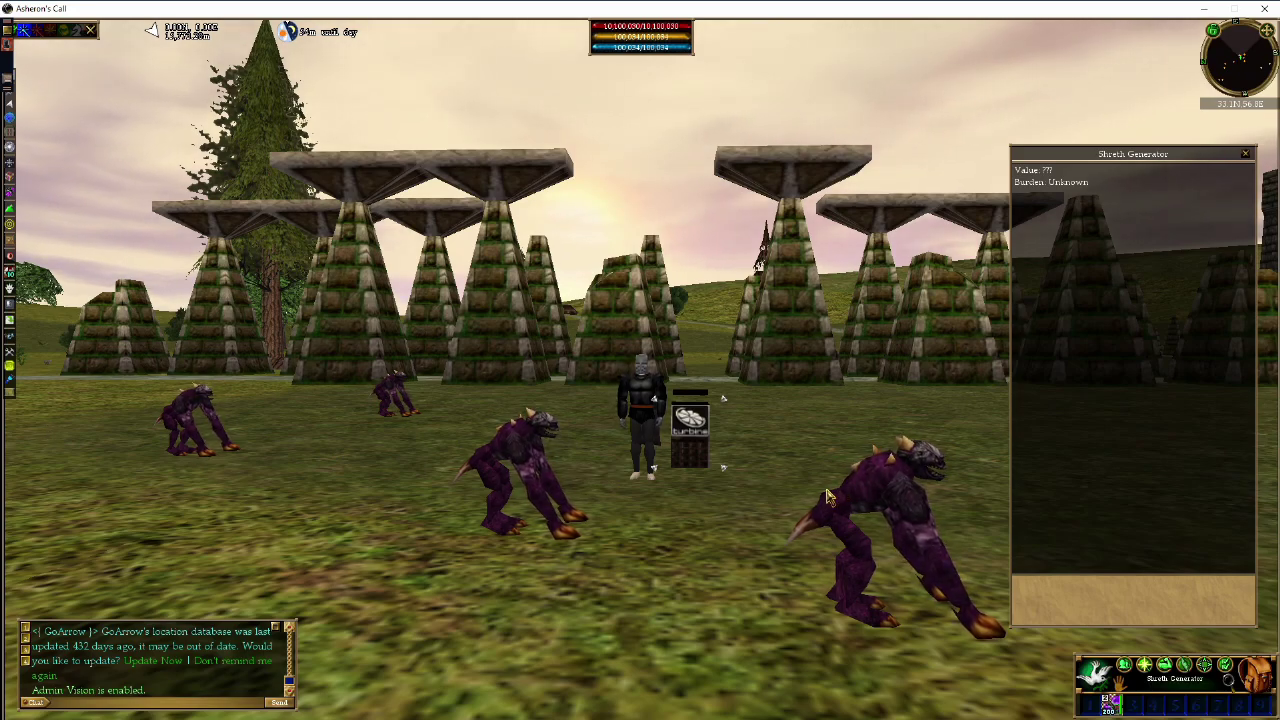
{"action": "right_click", "coordinate": [540, 476]}
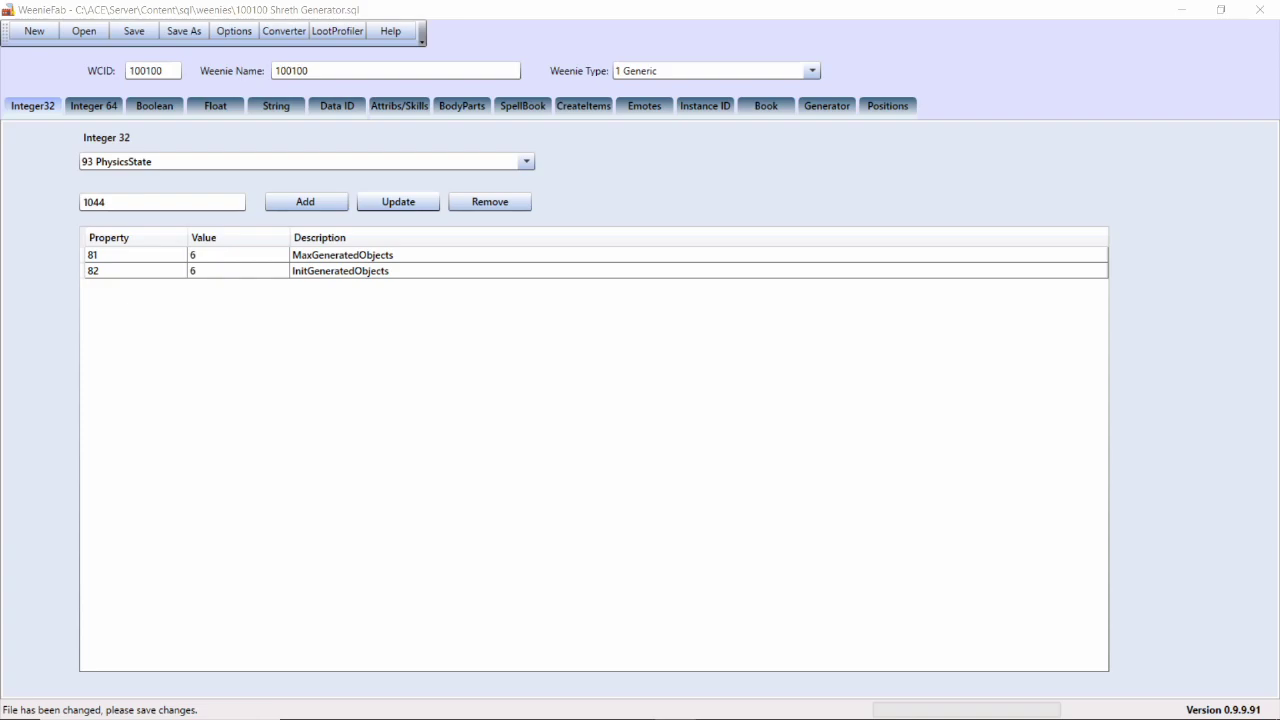
Step: Switch to WeenieFab and review the MaxGeneratedObjects and InitGeneratedObjects integer properties of the Shreth Generator weenie
{"action": "left_click", "coordinate": [268, 256]}
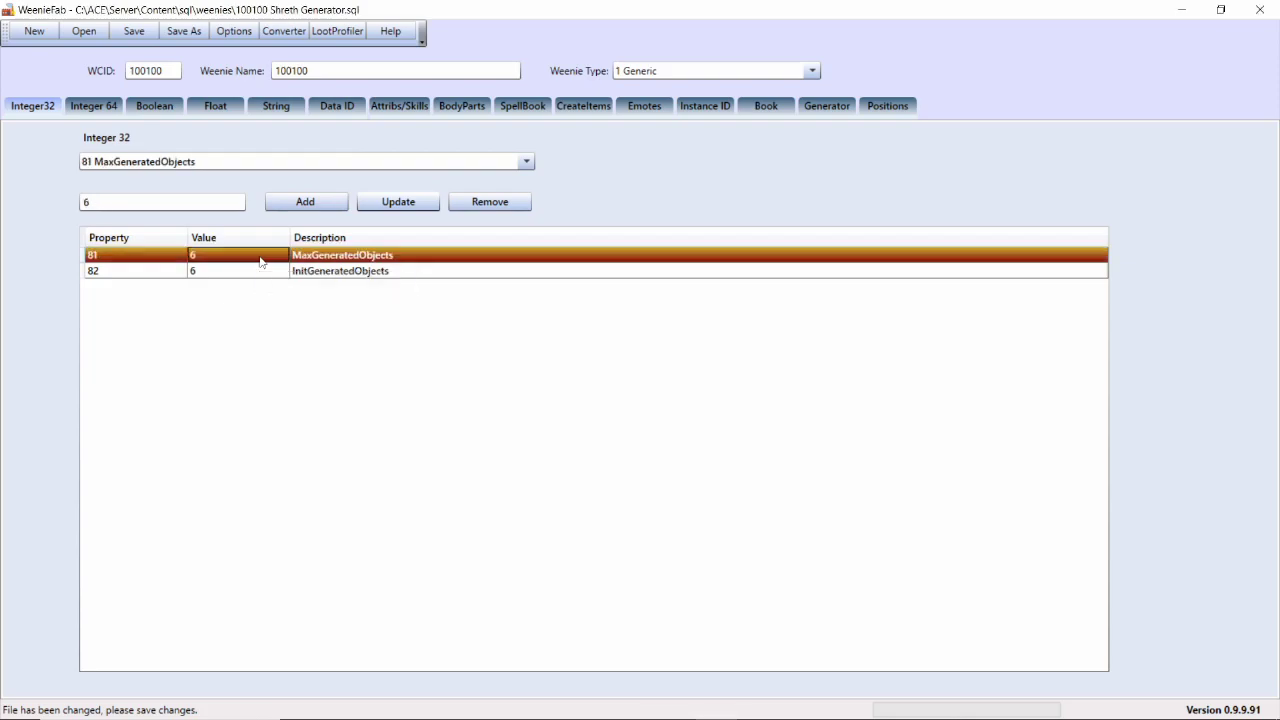
{"action": "left_click", "coordinate": [327, 271]}
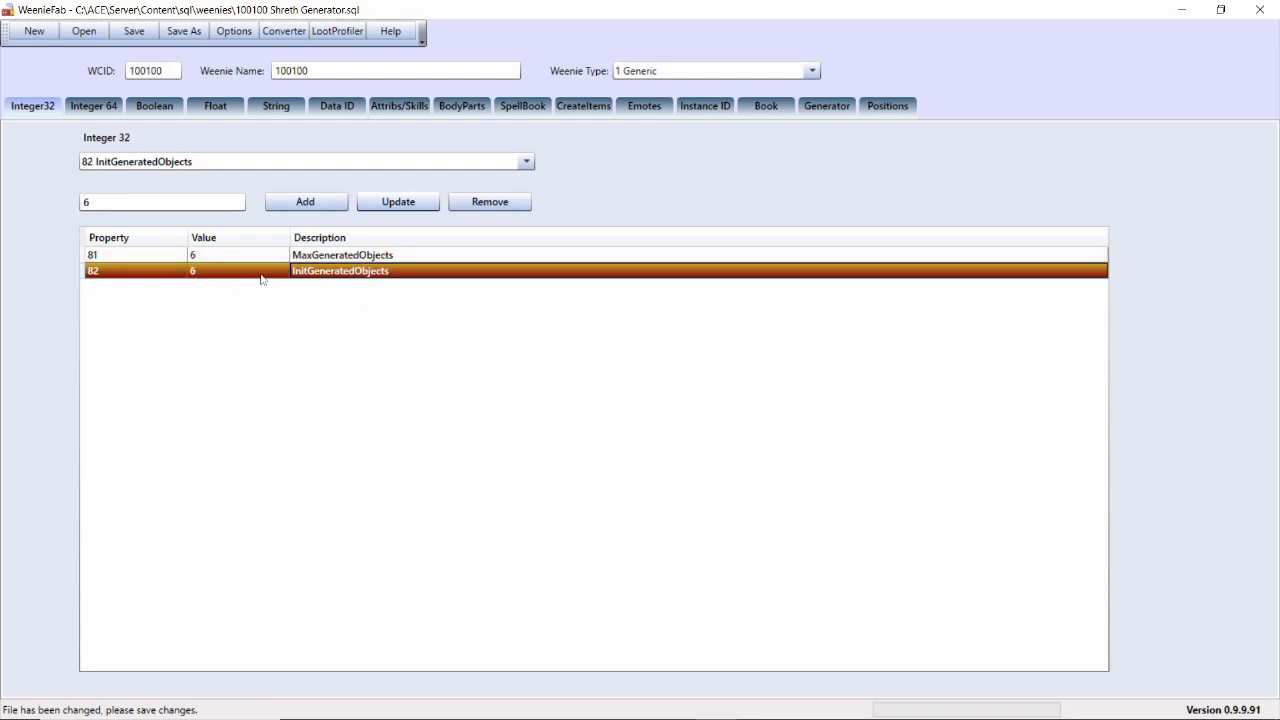
{"action": "left_click", "coordinate": [300, 257]}
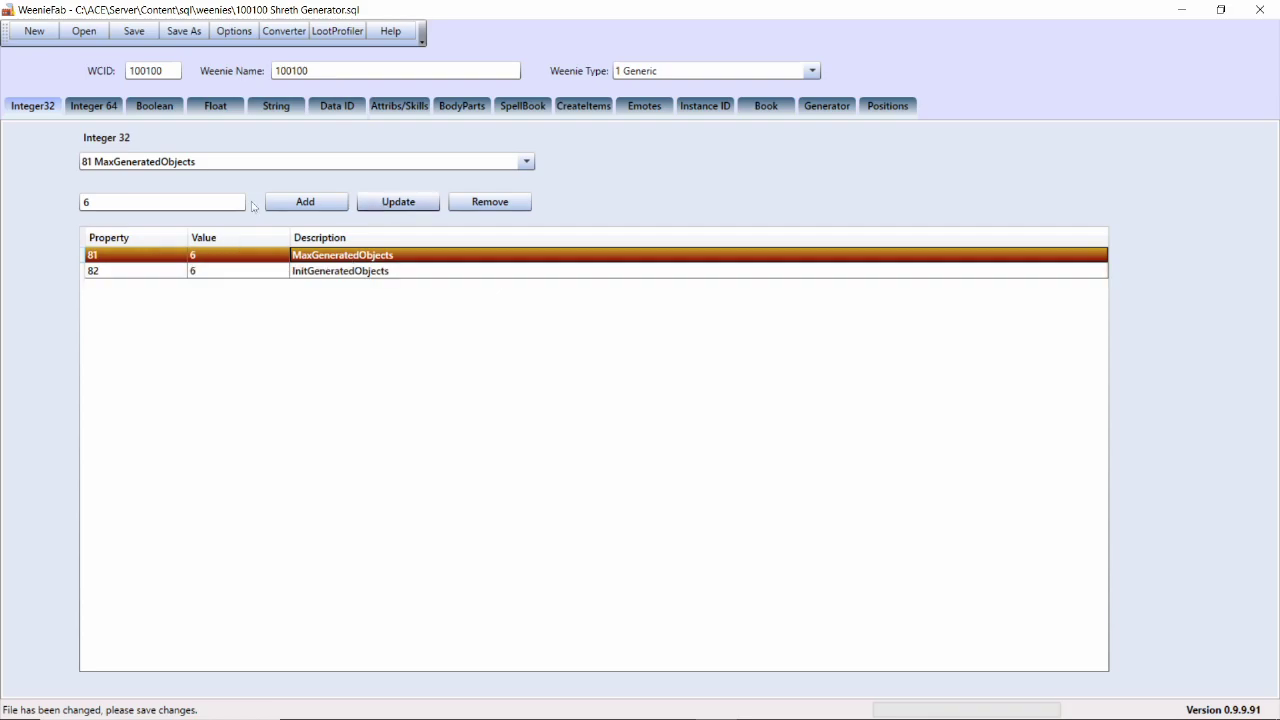
{"action": "left_click", "coordinate": [315, 269]}
{"action": "left_click", "coordinate": [323, 258]}
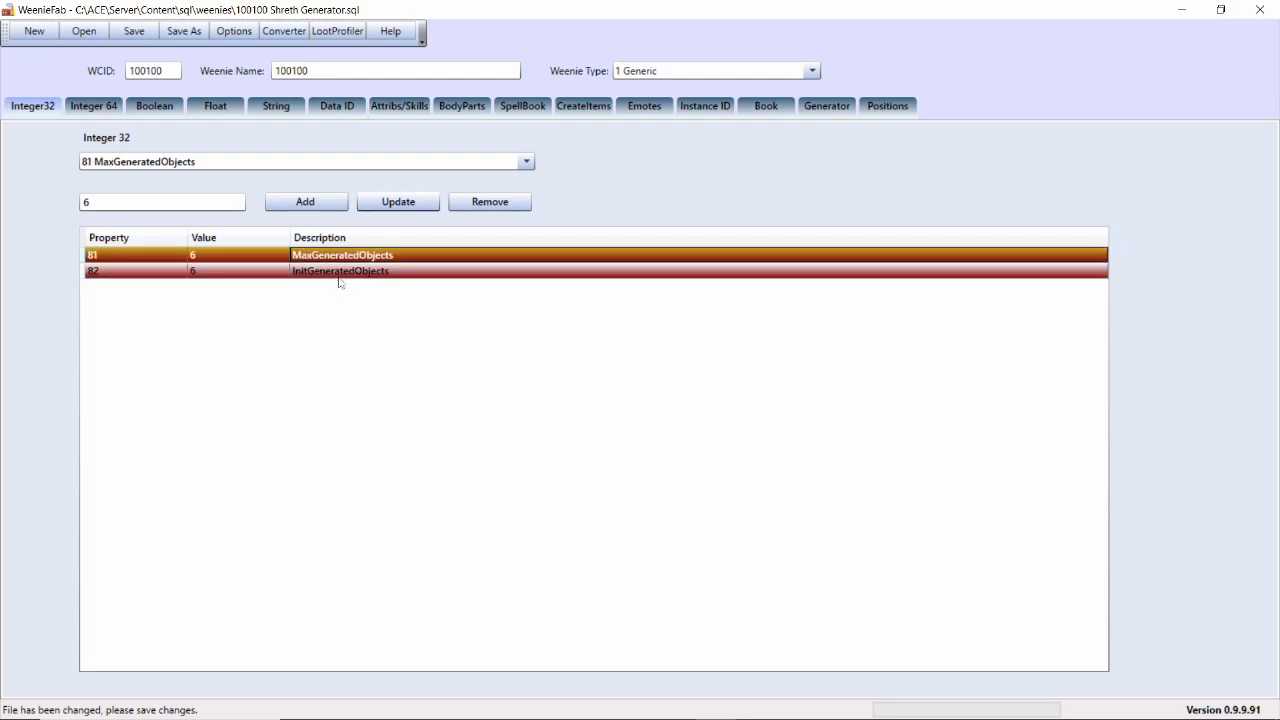
{"action": "left_click", "coordinate": [341, 271]}
{"action": "left_click", "coordinate": [341, 255]}
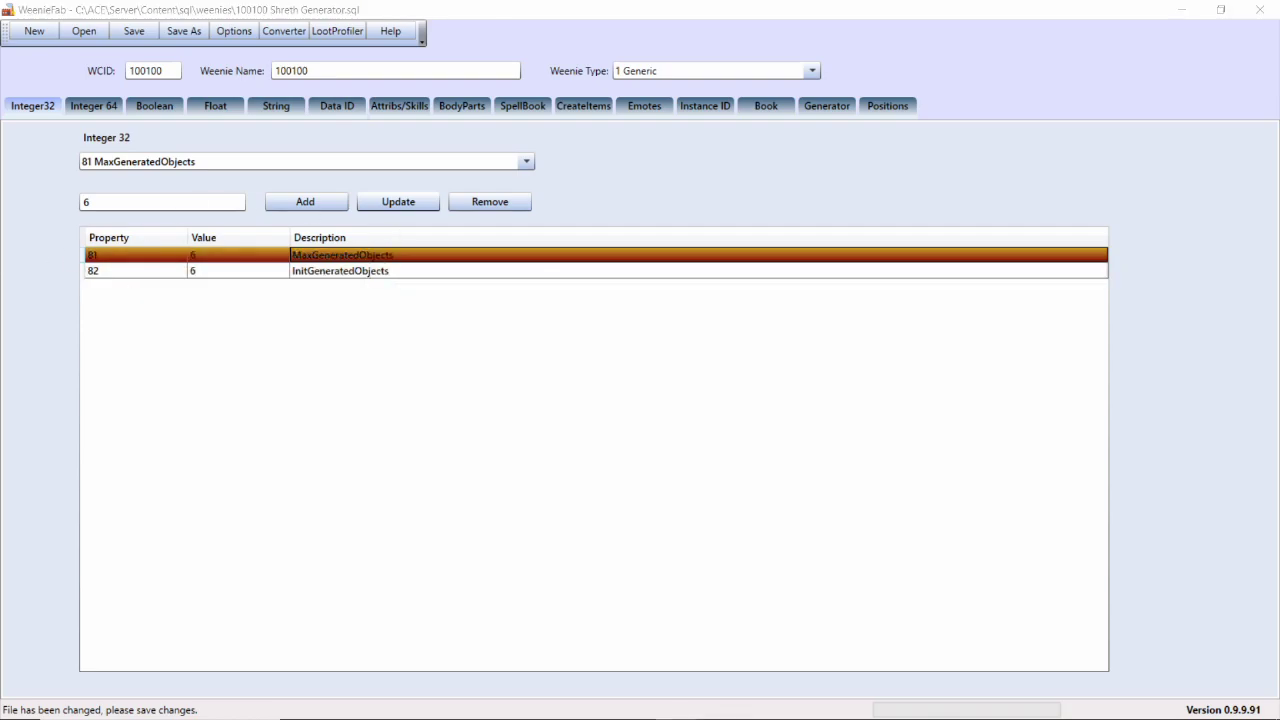
{"action": "left_click", "coordinate": [393, 272]}
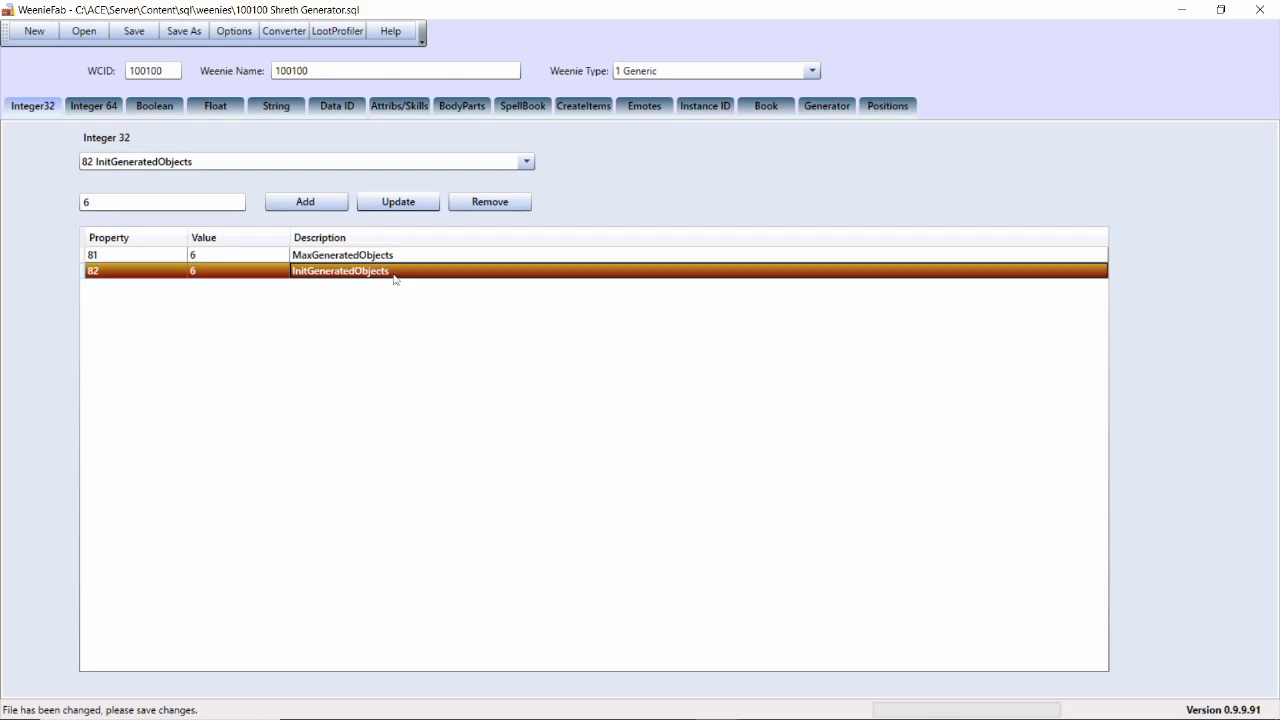
{"action": "left_click", "coordinate": [390, 257]}
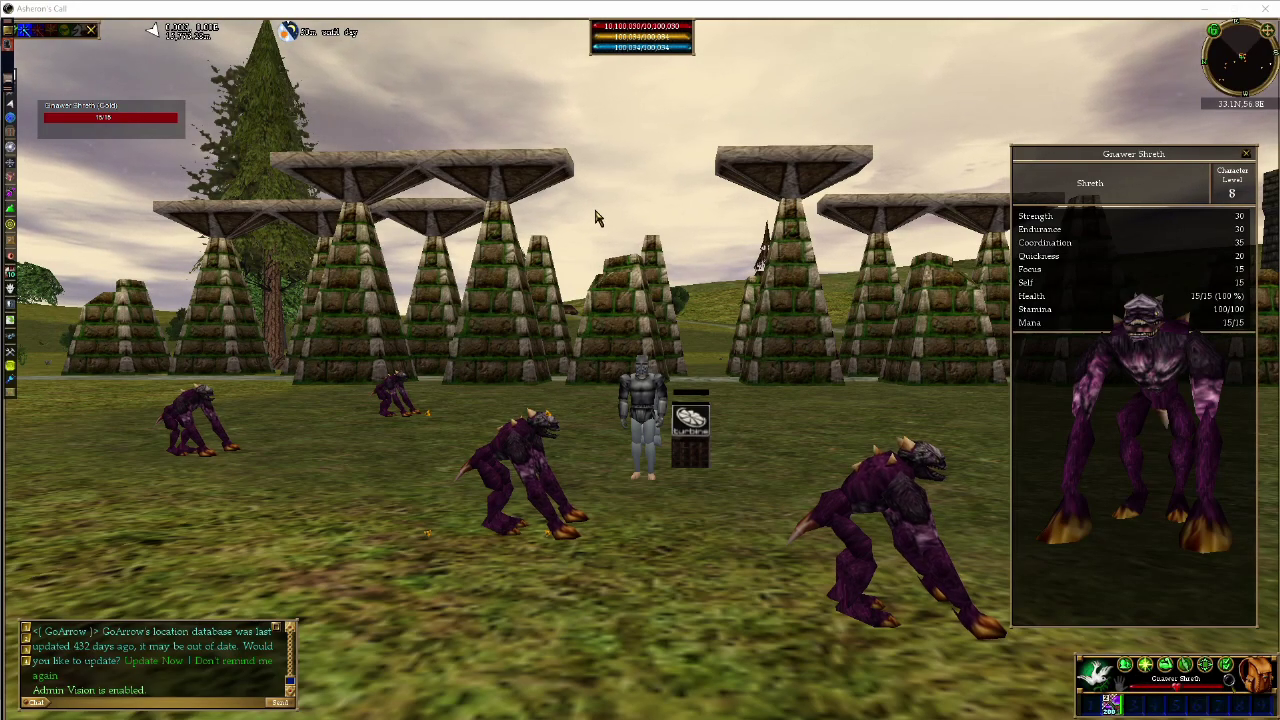
Step: Return to Asheron's Call, dismiss the creature details and smite the selected Gnawer Shreth
{"action": "left_click", "coordinate": [1250, 156]}
{"action": "key", "text": "d"}
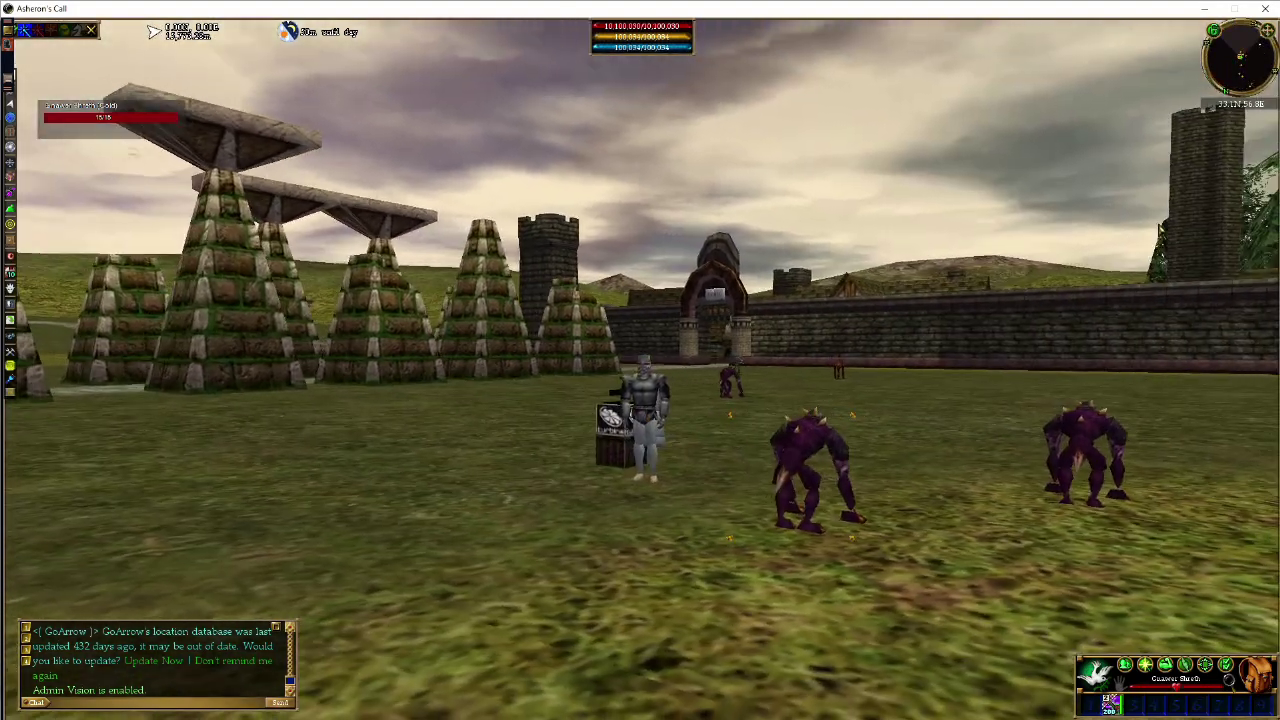
{"action": "key", "text": "a"}
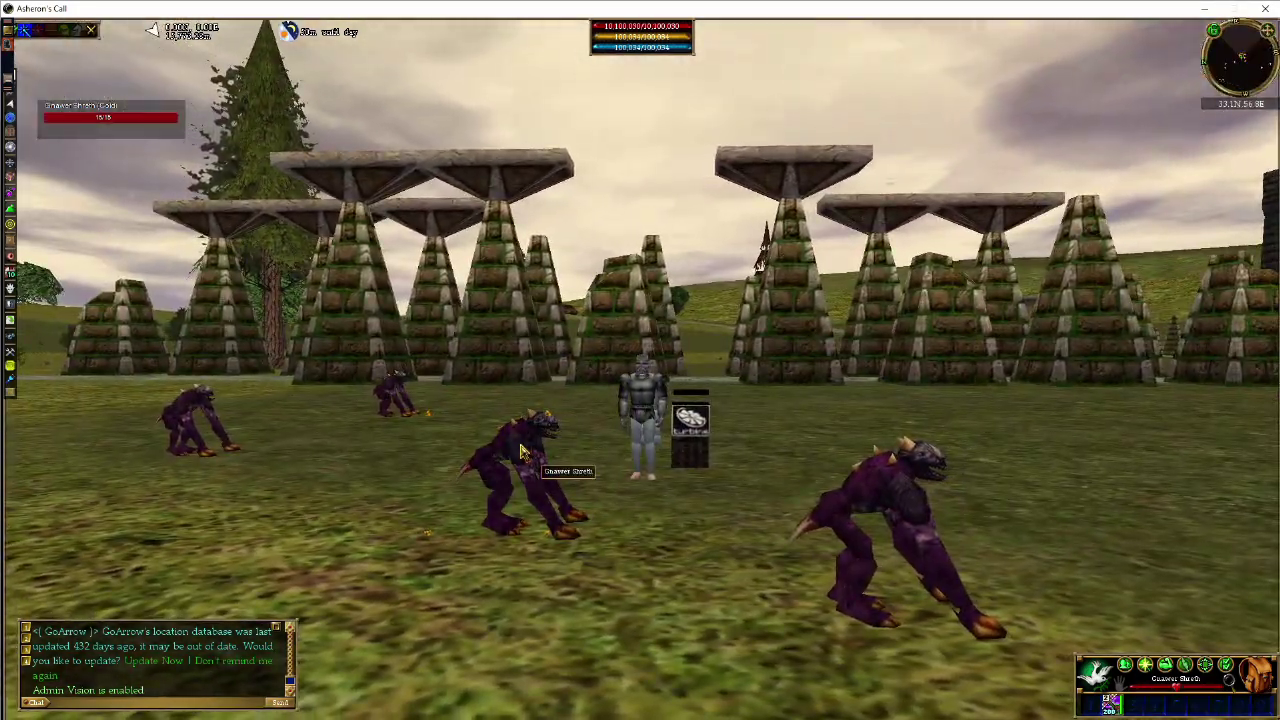
{"action": "key", "text": "Up"}
{"action": "key", "text": "Return"}
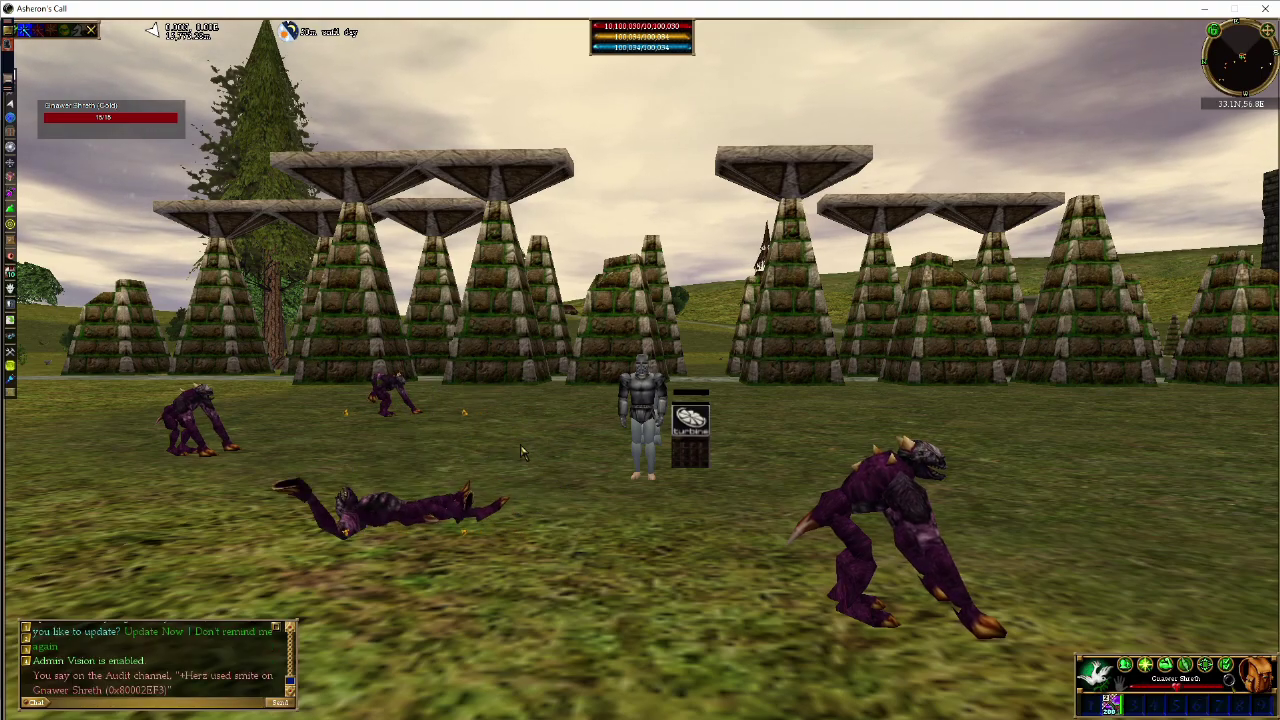
Step: Look around the generator for a respawning Gnawer Shreth and select the new one
{"action": "key", "text": "d"}
{"action": "key", "text": "a"}
{"action": "key", "text": "d"}
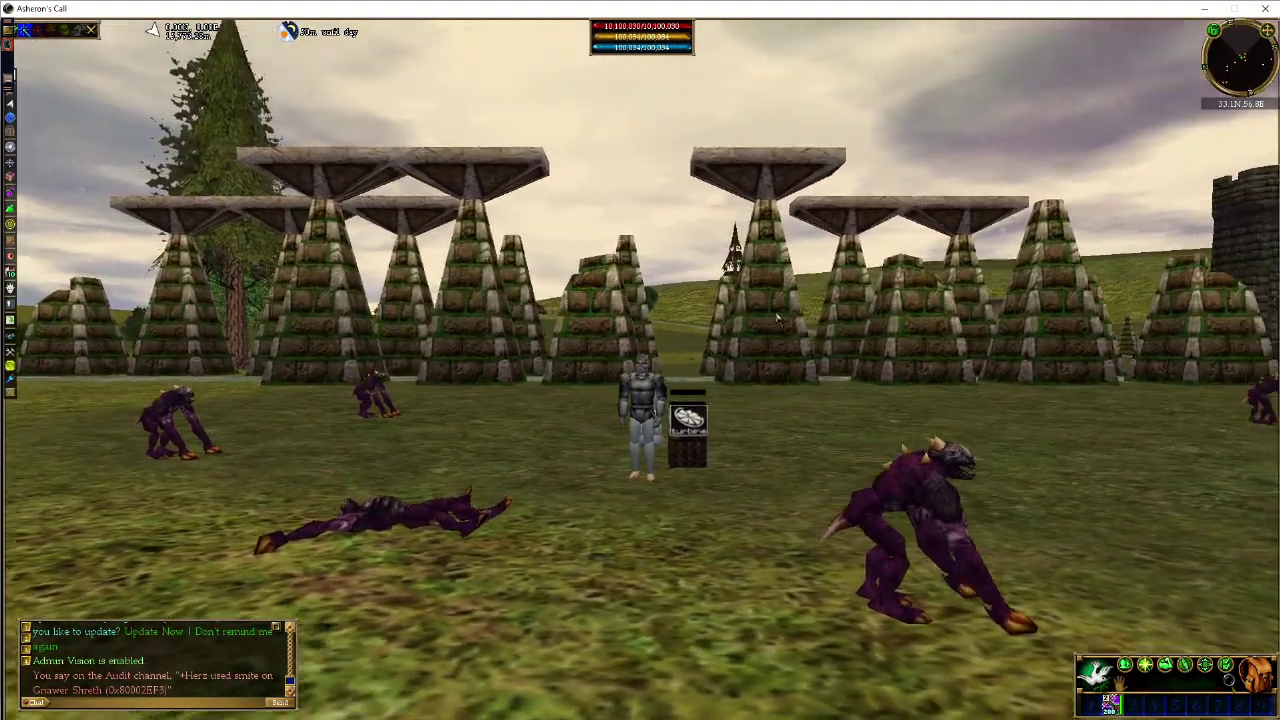
{"action": "key", "text": "a"}
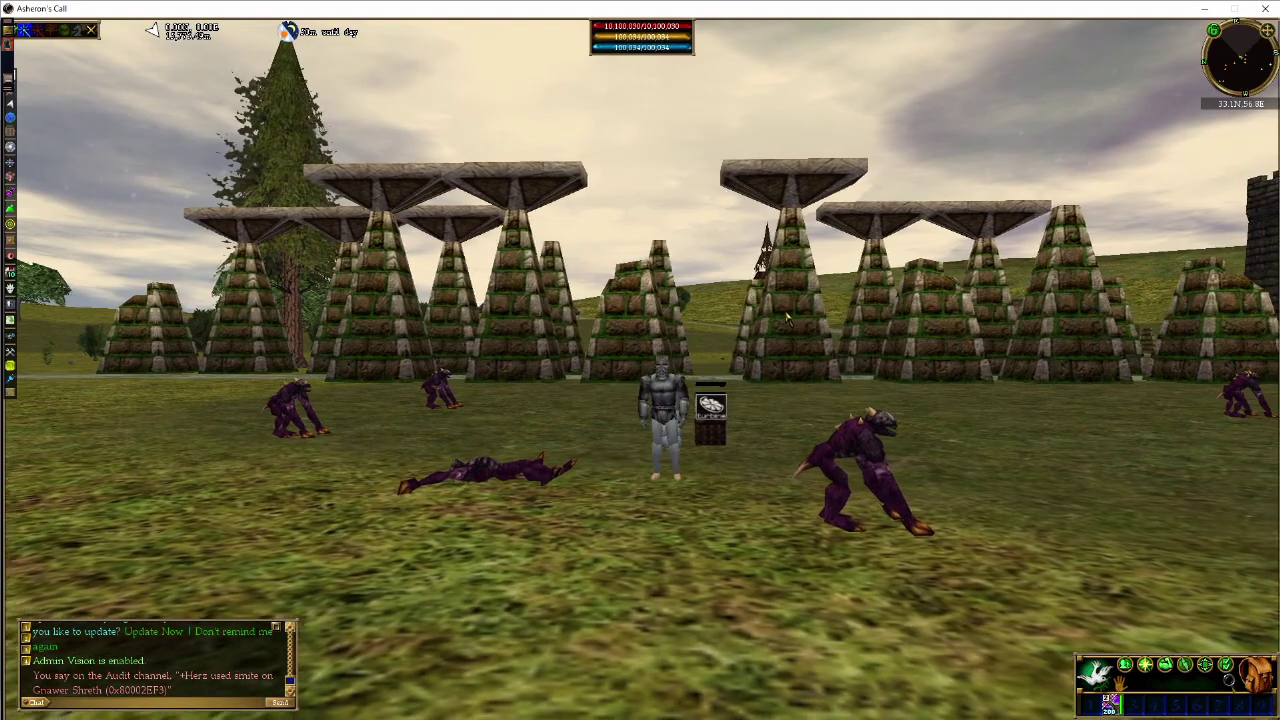
{"action": "key", "text": "d"}
{"action": "key", "text": "a"}
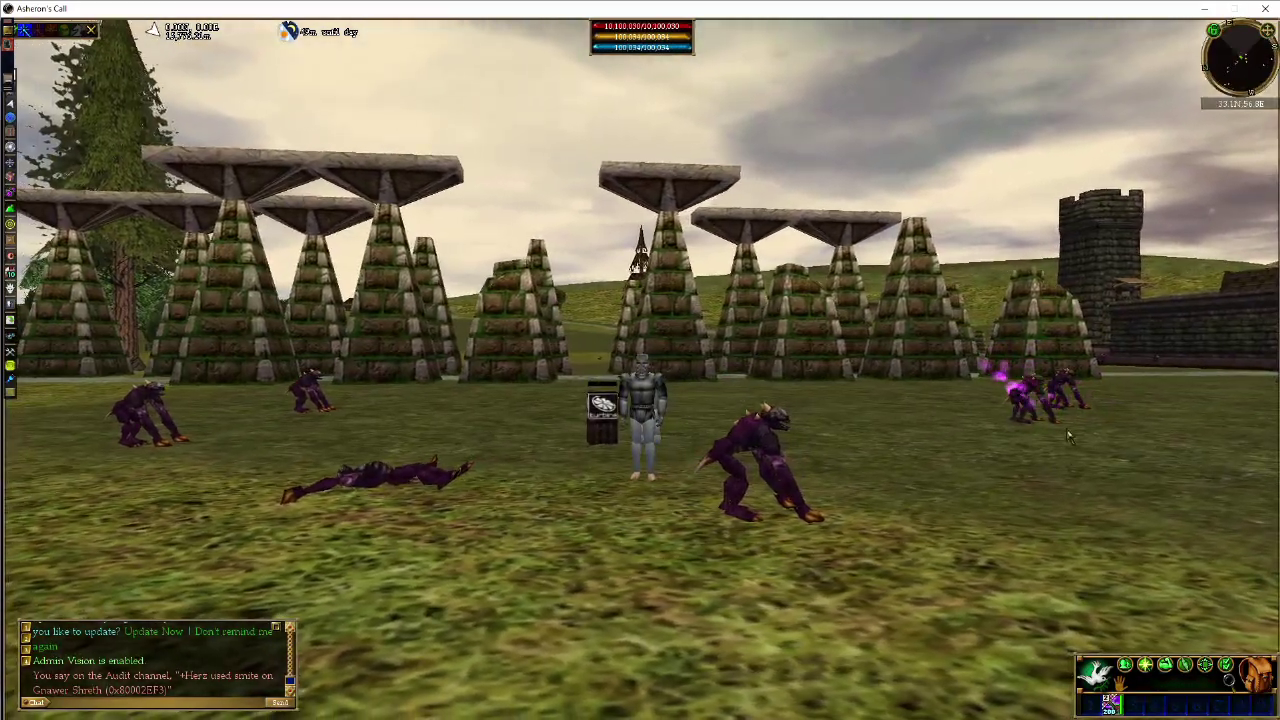
{"action": "left_click", "coordinate": [1027, 398]}
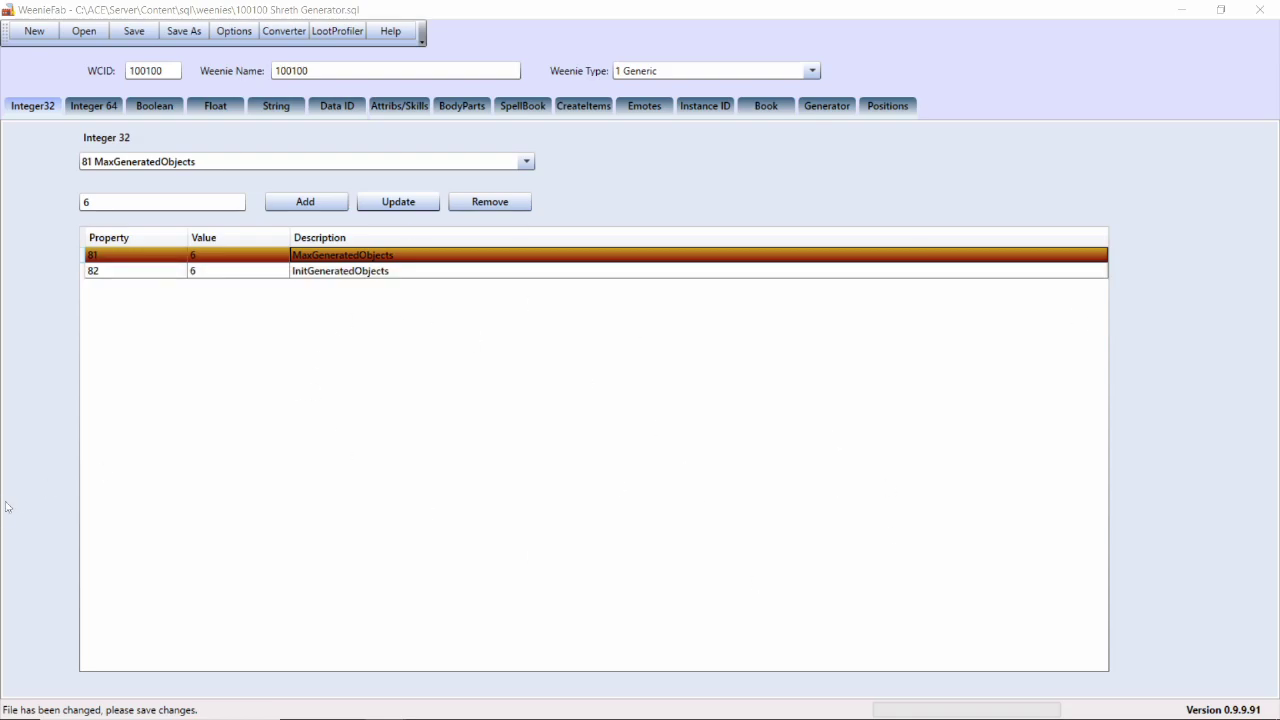
Step: Review the generator's RegenerationInterval float property in WeenieFab and compare it with the InitGeneratedObjects integer property
{"action": "left_click", "coordinate": [227, 105]}
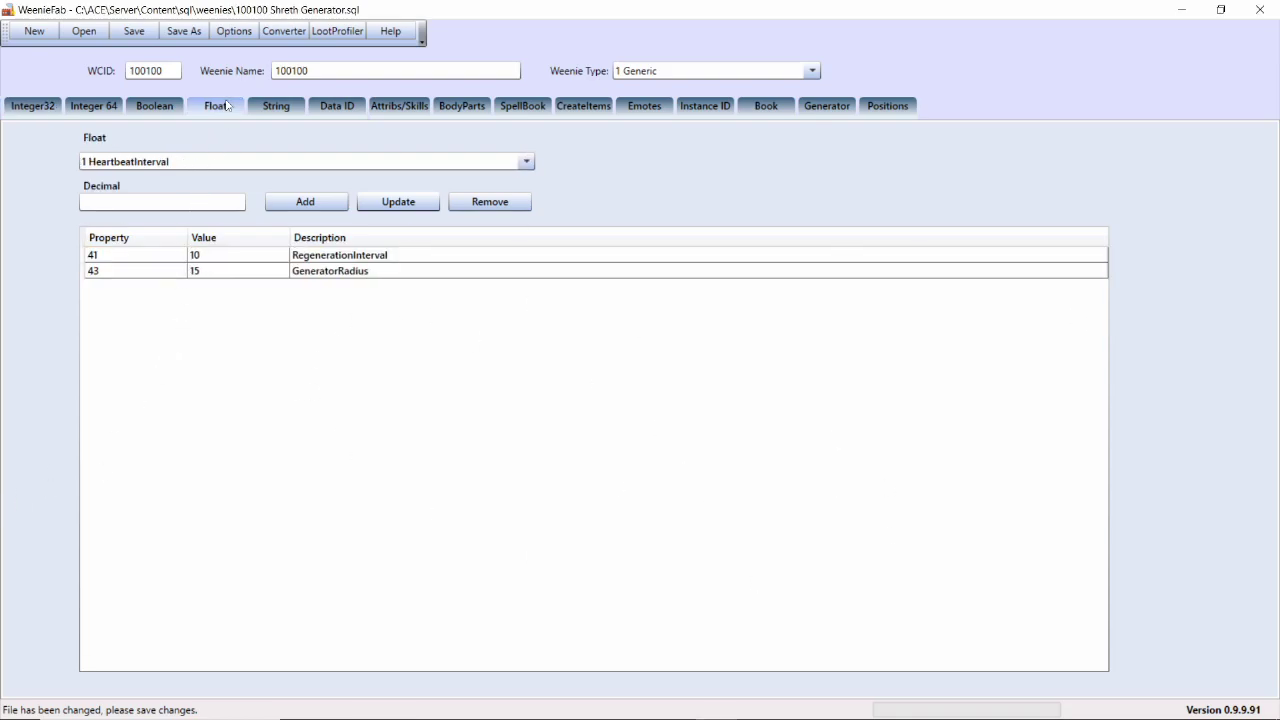
{"action": "left_click", "coordinate": [369, 261]}
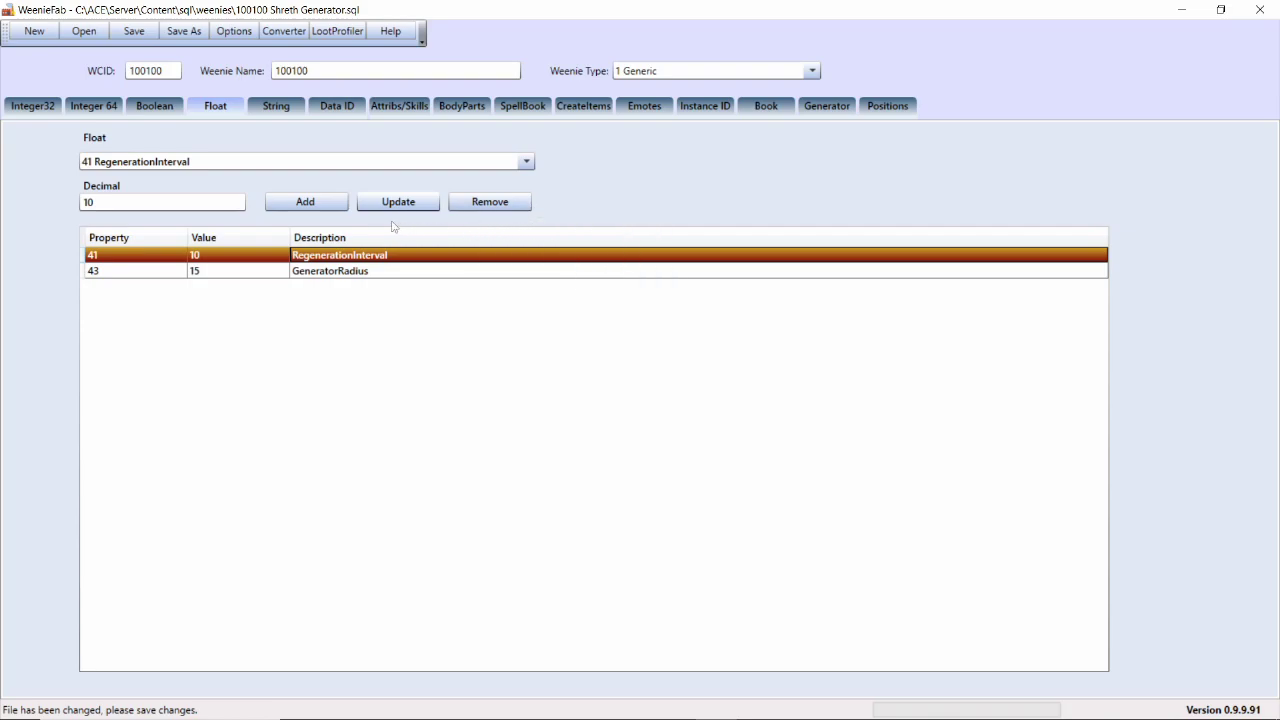
{"action": "left_click", "coordinate": [16, 107]}
{"action": "left_click", "coordinate": [309, 272]}
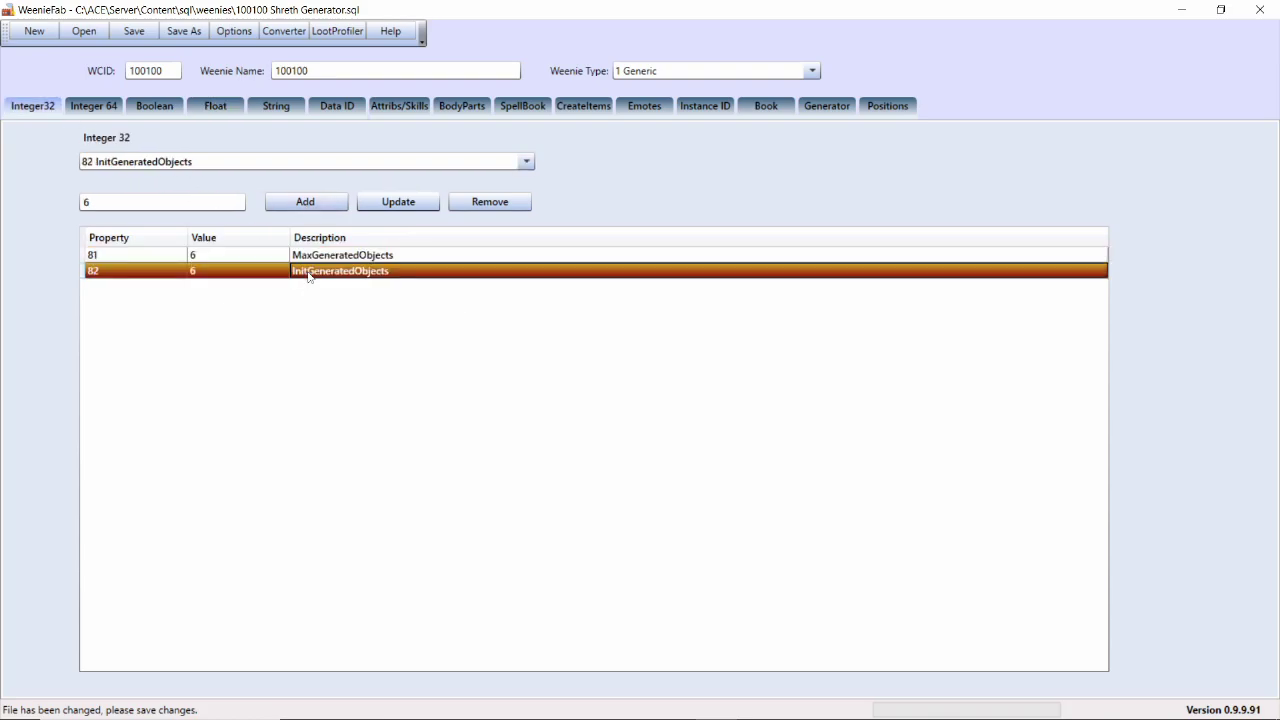
{"action": "left_click", "coordinate": [207, 109]}
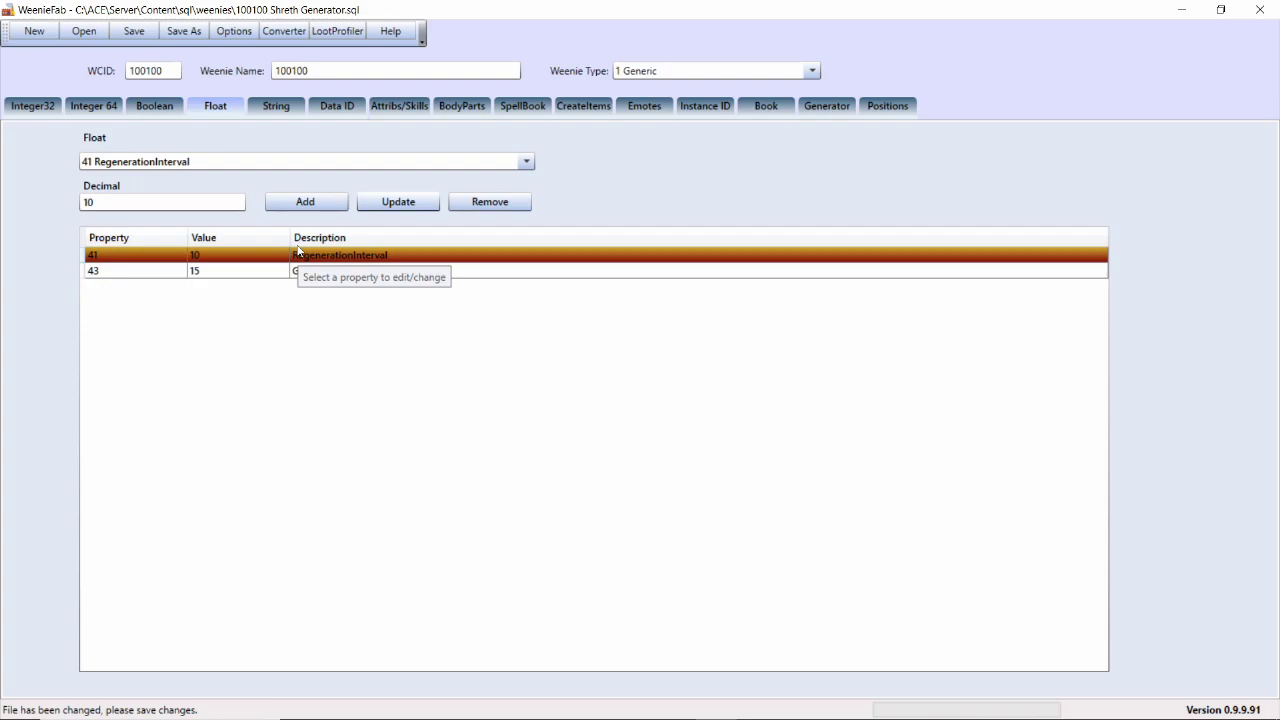
{"action": "left_click", "coordinate": [551, 705]}
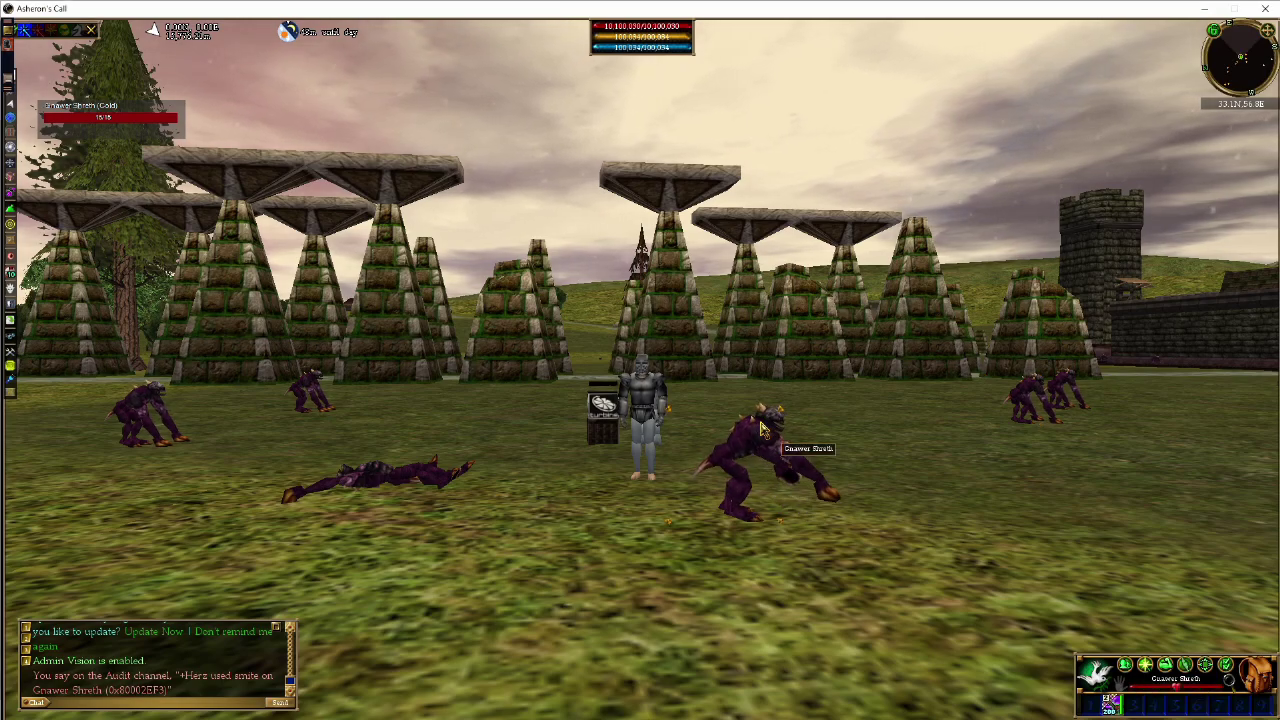
{"action": "key", "text": "Return"}
{"action": "type", "text": "@smite"}
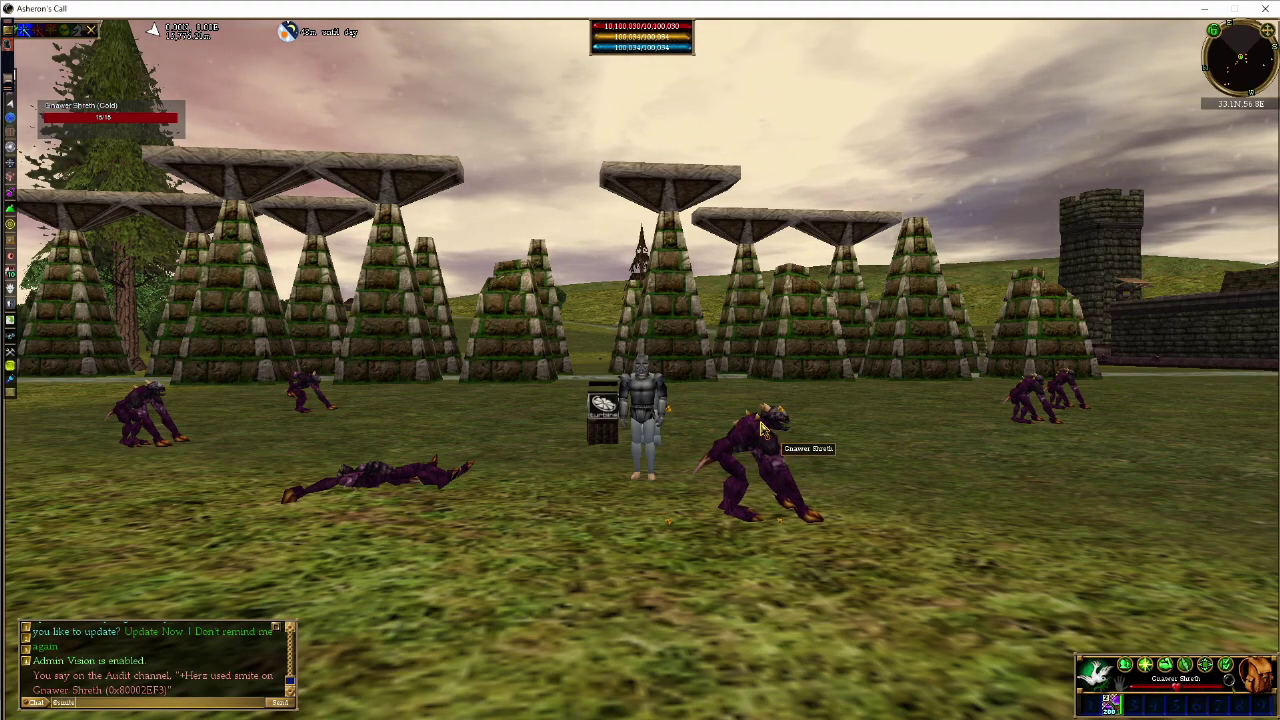
{"action": "key", "text": "Return"}
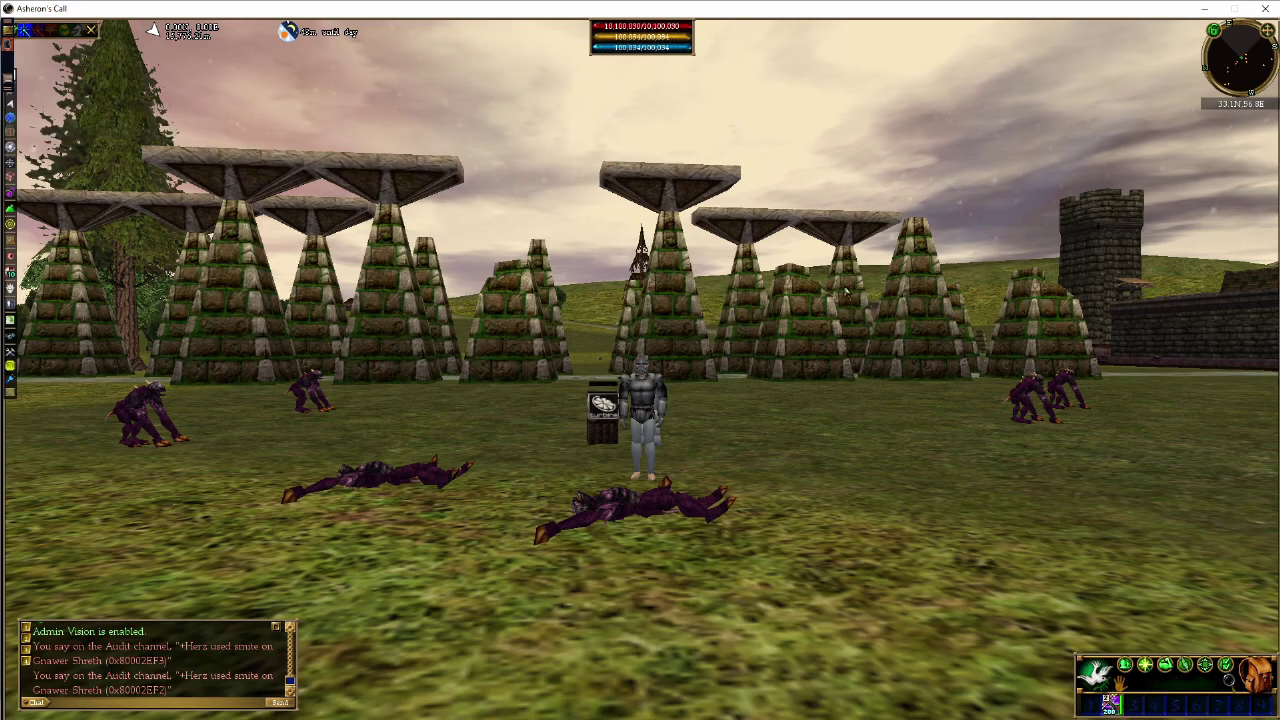
{"action": "left_click", "coordinate": [590, 412]}
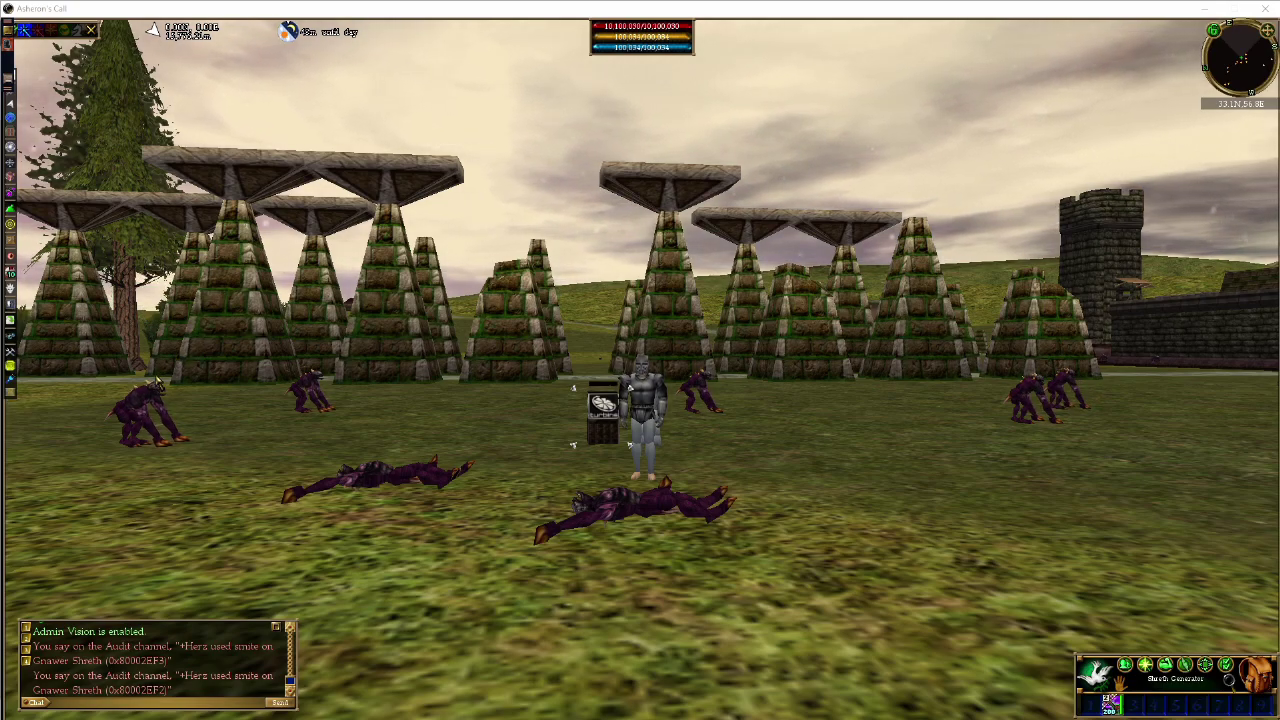
{"action": "left_click", "coordinate": [156, 382]}
{"action": "type", "text": "@smite"}
{"action": "key", "text": "Return"}
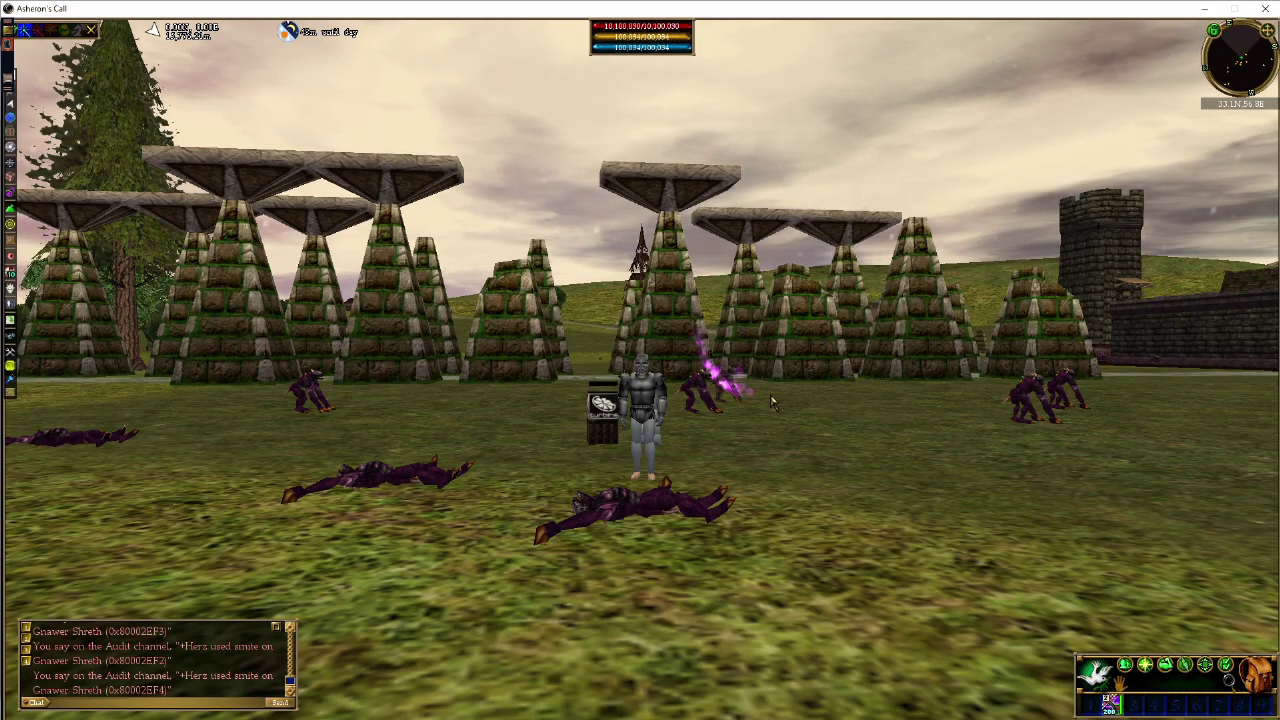
{"action": "left_click", "coordinate": [728, 391]}
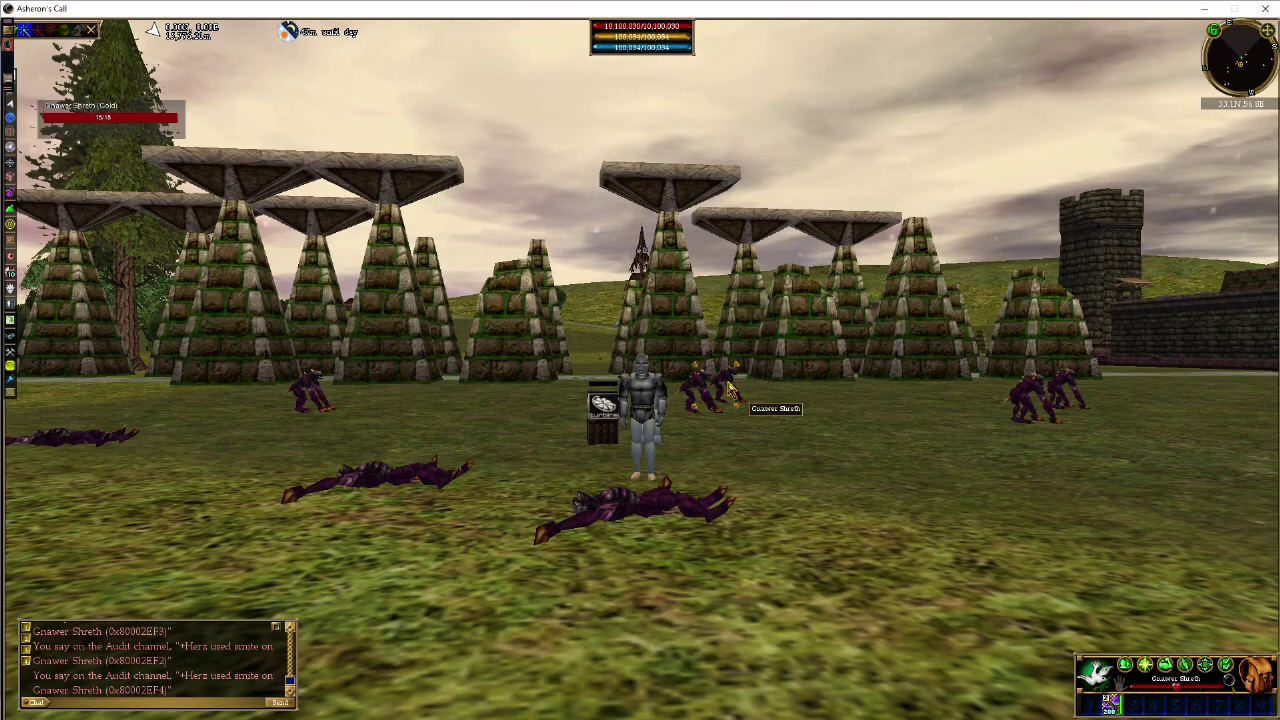
{"action": "left_click", "coordinate": [598, 408]}
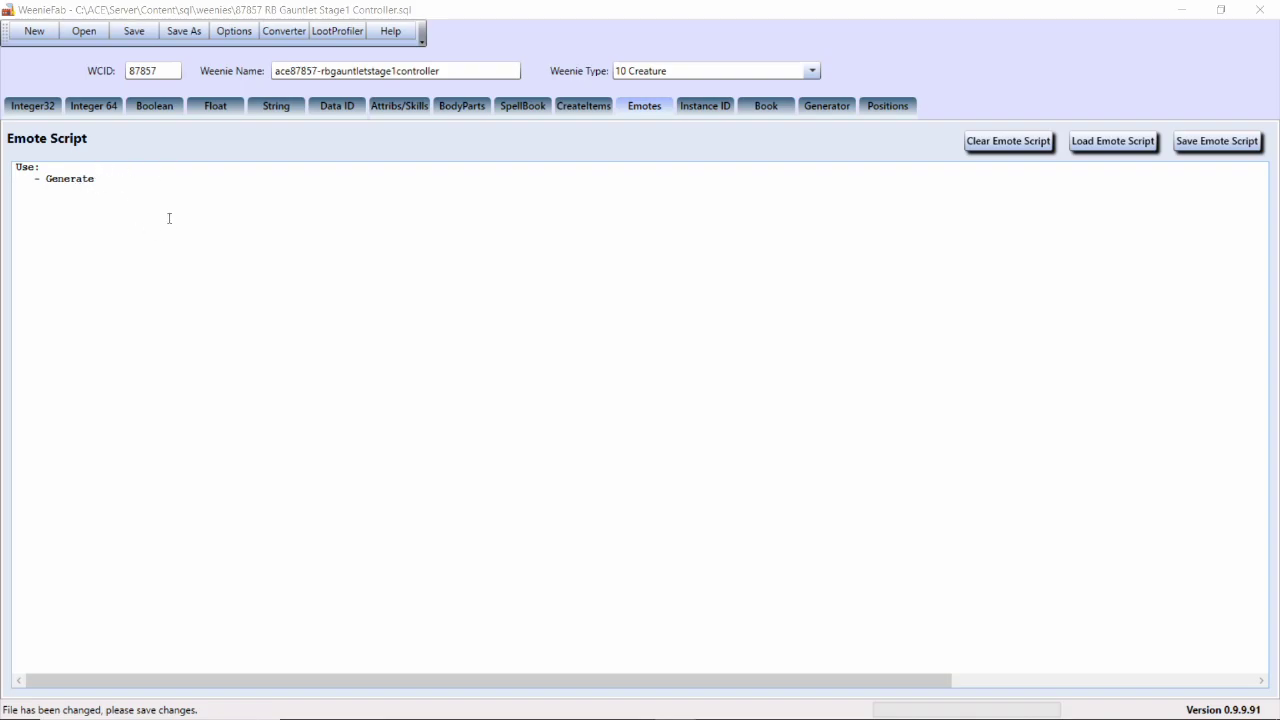
Step: Check the RB Gauntlet Stage1 Controller's integer properties and emote script in WeenieFab, and remove its RegenerationInterval float property
{"action": "left_click", "coordinate": [31, 108]}
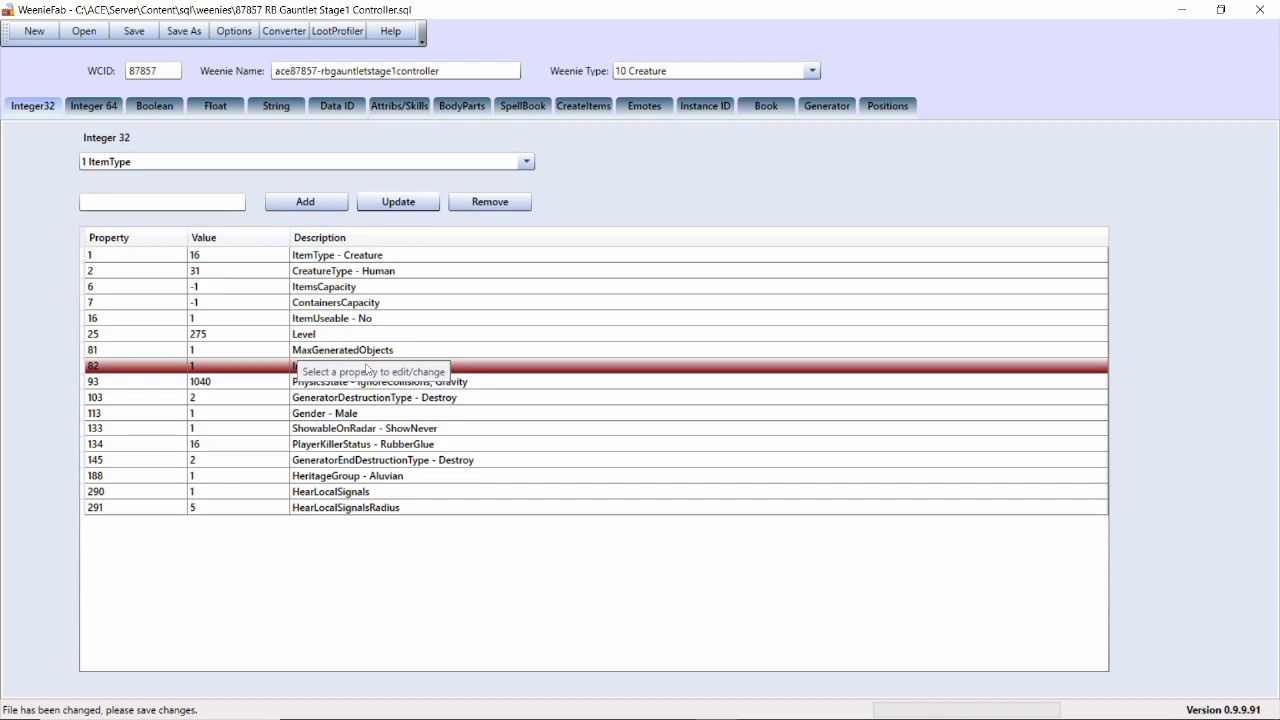
{"action": "left_click", "coordinate": [643, 110]}
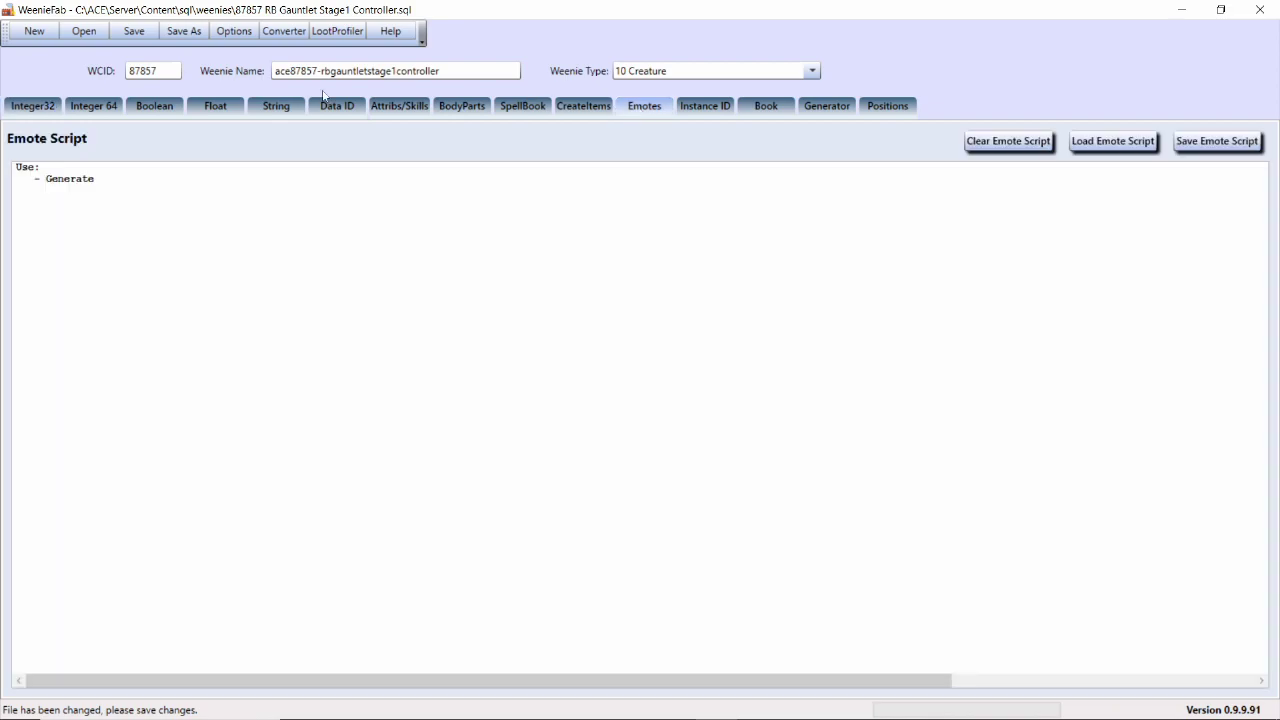
{"action": "left_click", "coordinate": [238, 111]}
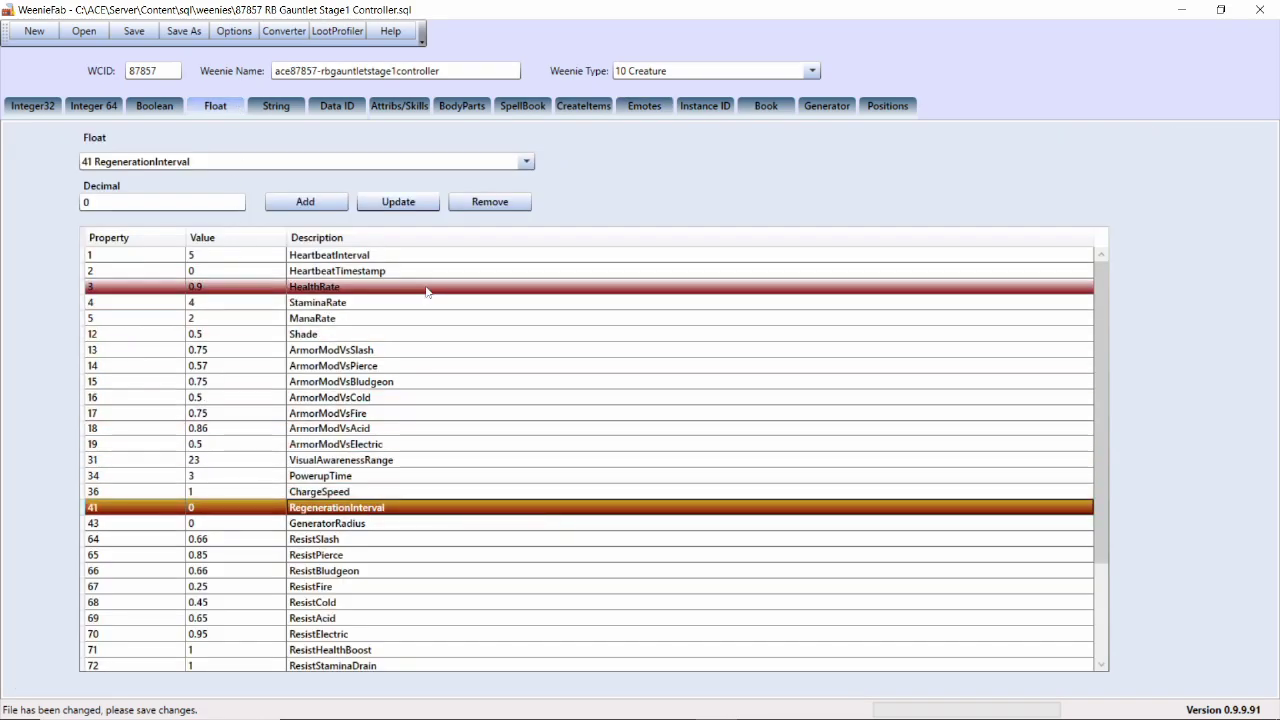
{"action": "left_click", "coordinate": [490, 202]}
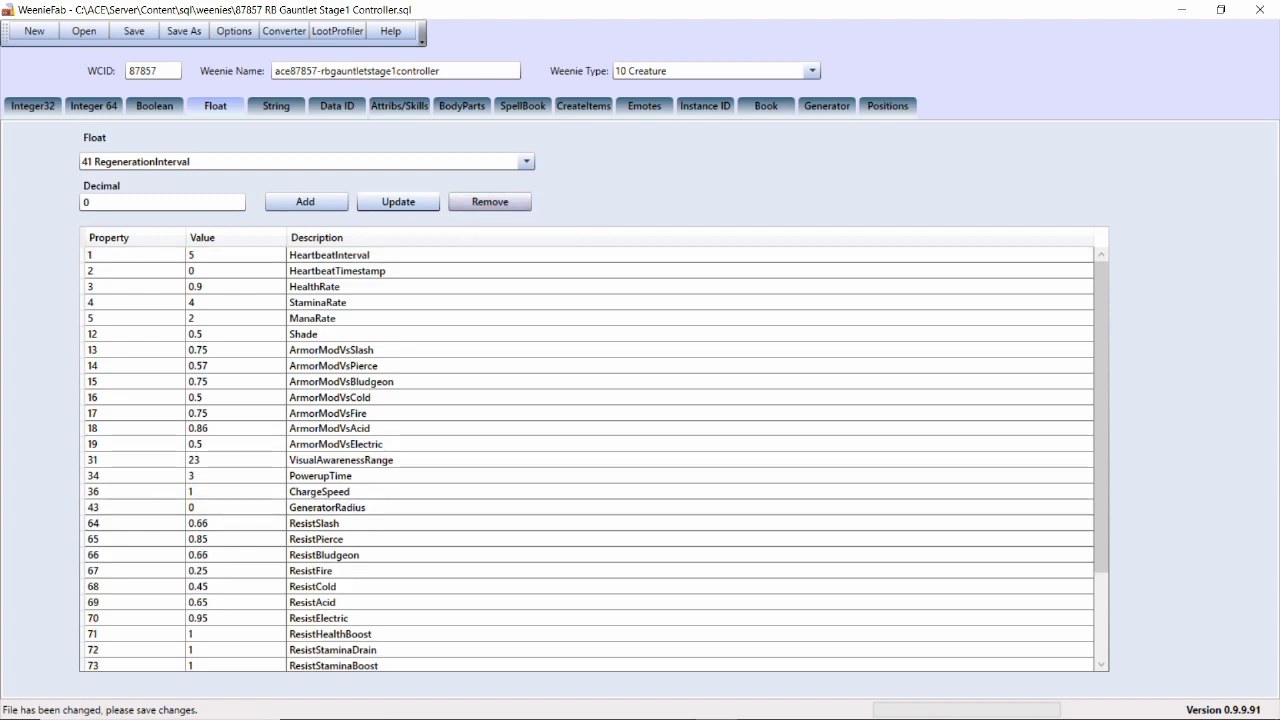
Step: Return to the controller's emote script and highlight the Generate action under Use
{"action": "left_click", "coordinate": [646, 117]}
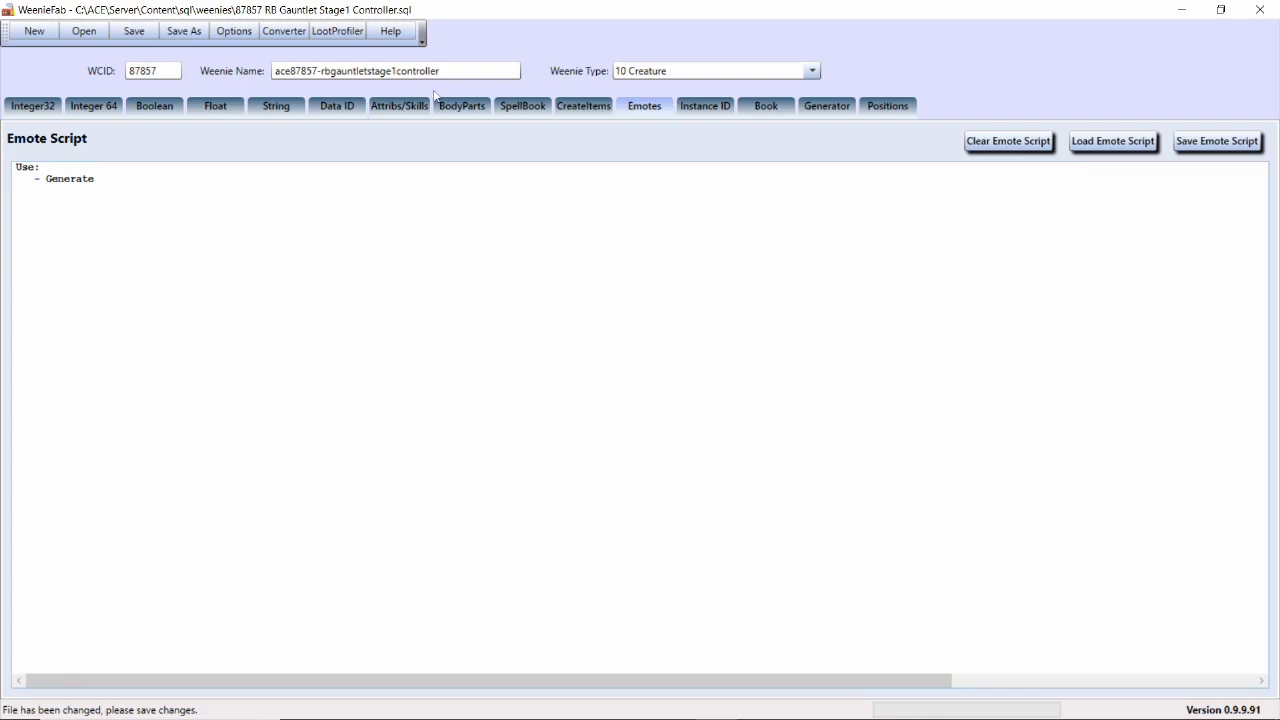
{"action": "double_click", "coordinate": [112, 184]}
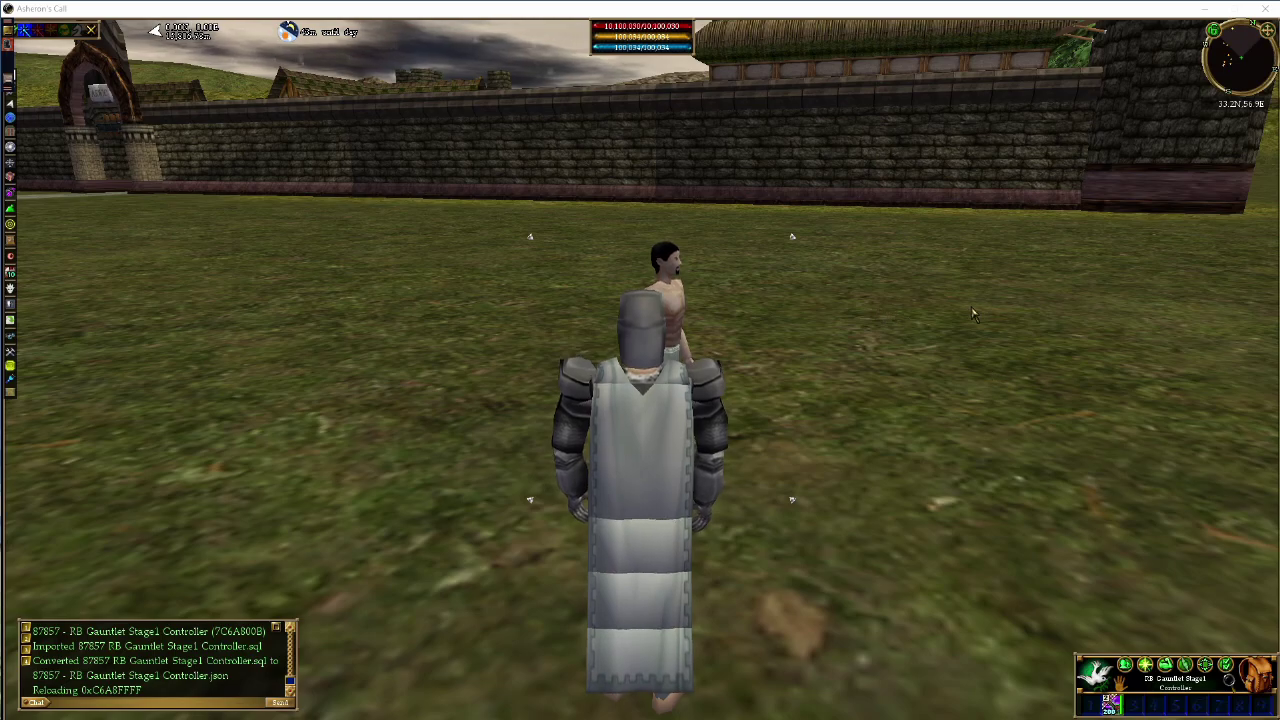
{"action": "key", "text": "a"}
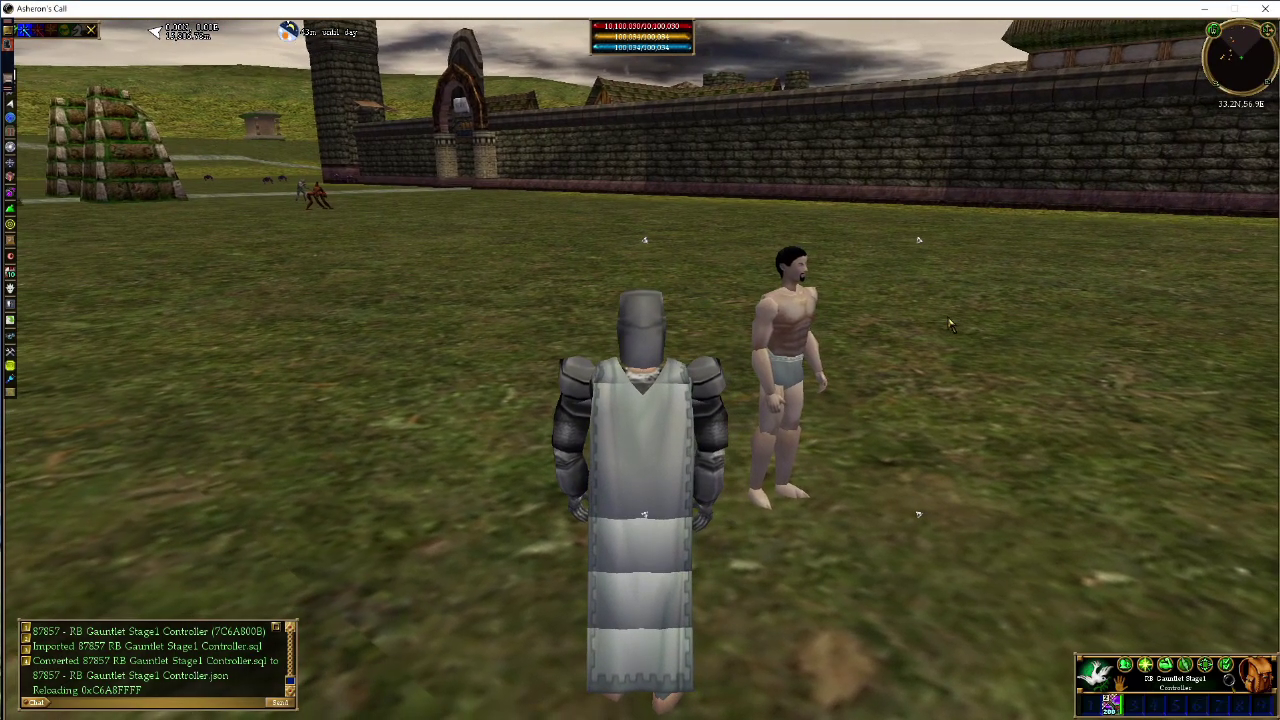
{"action": "key", "text": "c"}
{"action": "key", "text": "z"}
{"action": "key", "text": "d"}
{"action": "key", "text": "c"}
{"action": "key", "text": "z"}
{"action": "key", "text": "d"}
{"action": "key", "text": "z"}
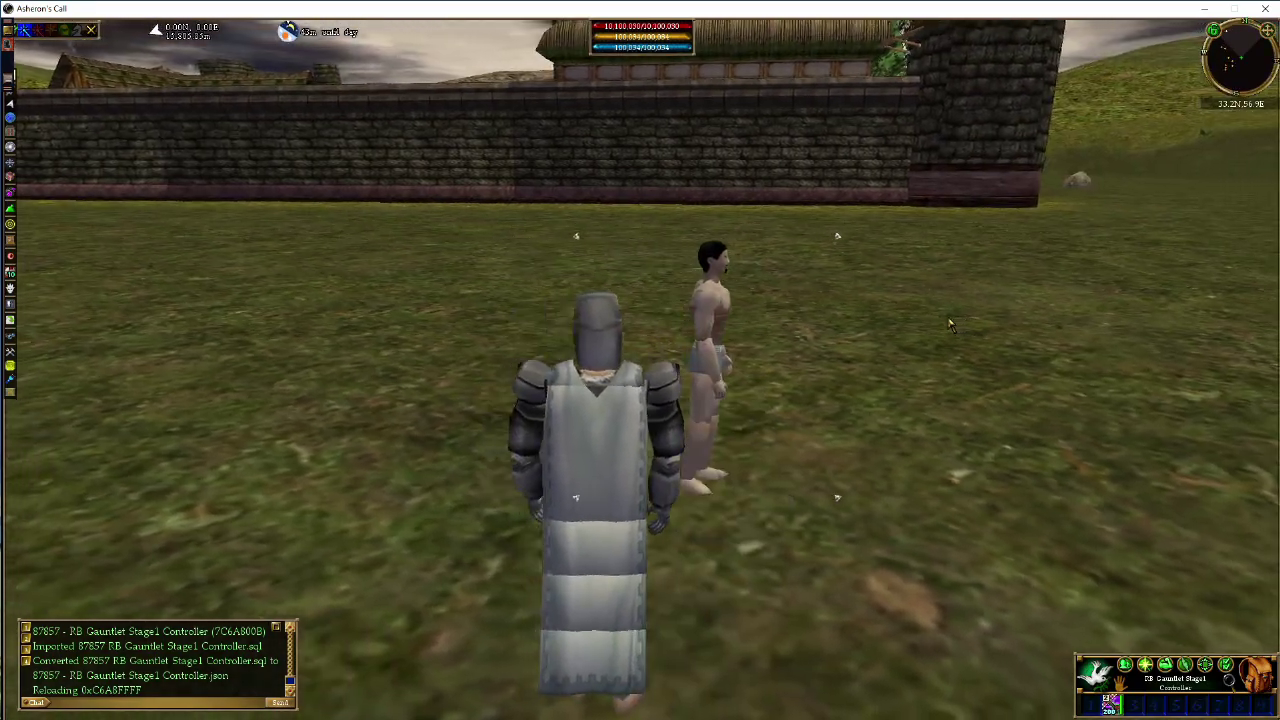
{"action": "key", "text": "c"}
{"action": "key", "text": "a"}
{"action": "key", "text": "a"}
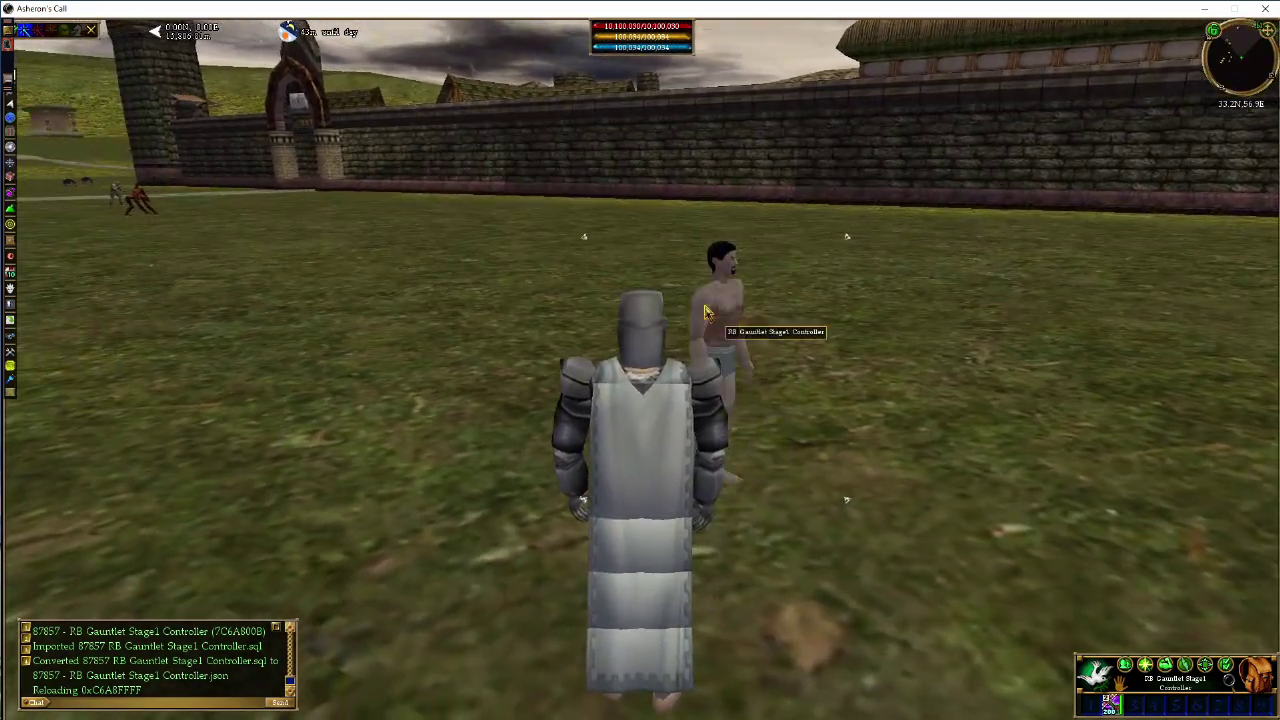
Step: Turn toward the RB Gauntlet Stage1 Controller and use it to trigger its emote
{"action": "key", "text": "d"}
{"action": "double_click", "coordinate": [705, 313]}
{"action": "left_click", "coordinate": [671, 176]}
{"action": "key", "text": "z"}
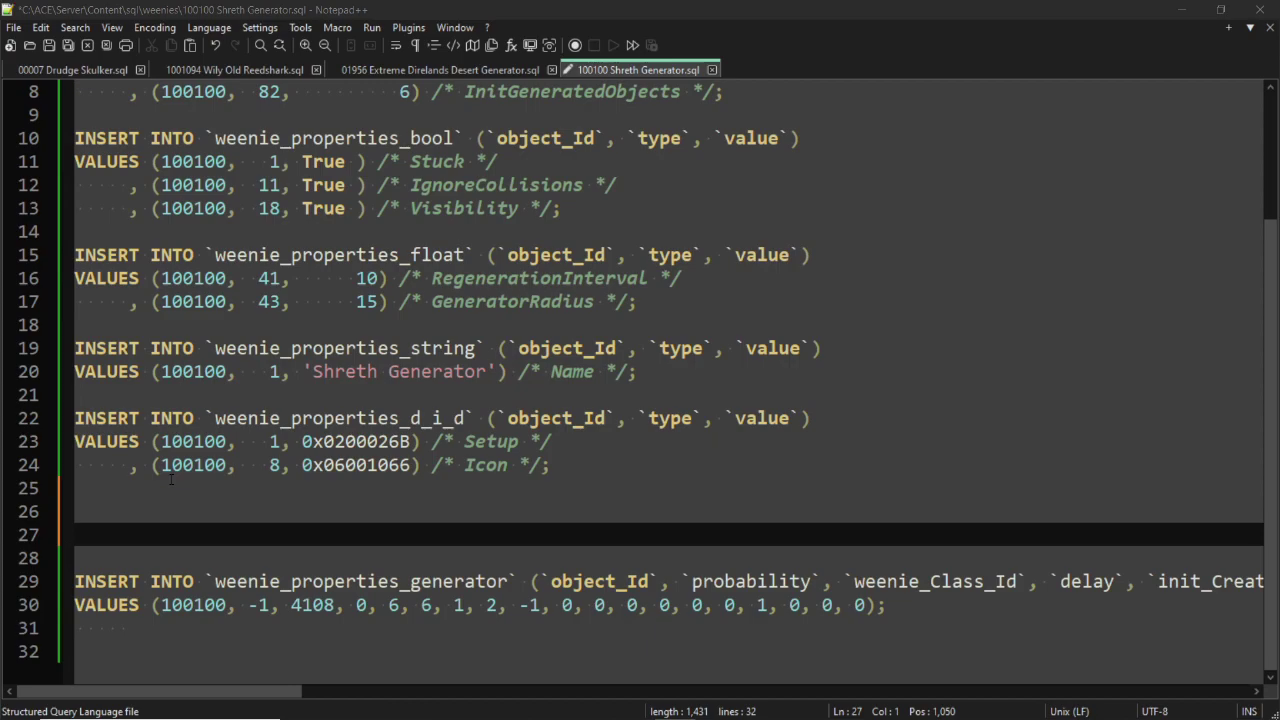
Step: Switch to 100100 Shreth Generator.sql in Notepad++ and highlight the object_Id 100100 in the weenie_properties_generator values
{"action": "left_click", "coordinate": [143, 547]}
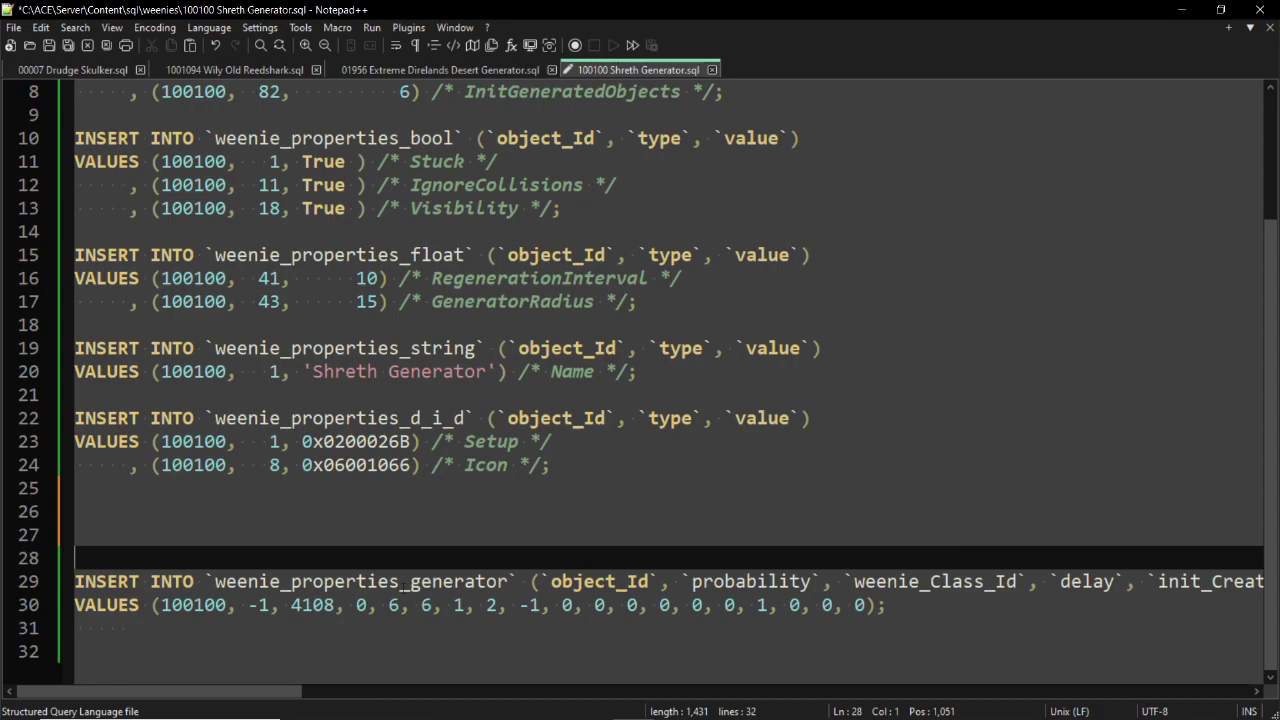
{"action": "left_click_drag", "start_coordinate": [290, 698], "coordinate": [286, 663]}
{"action": "left_click_drag", "start_coordinate": [228, 605], "coordinate": [160, 605]}
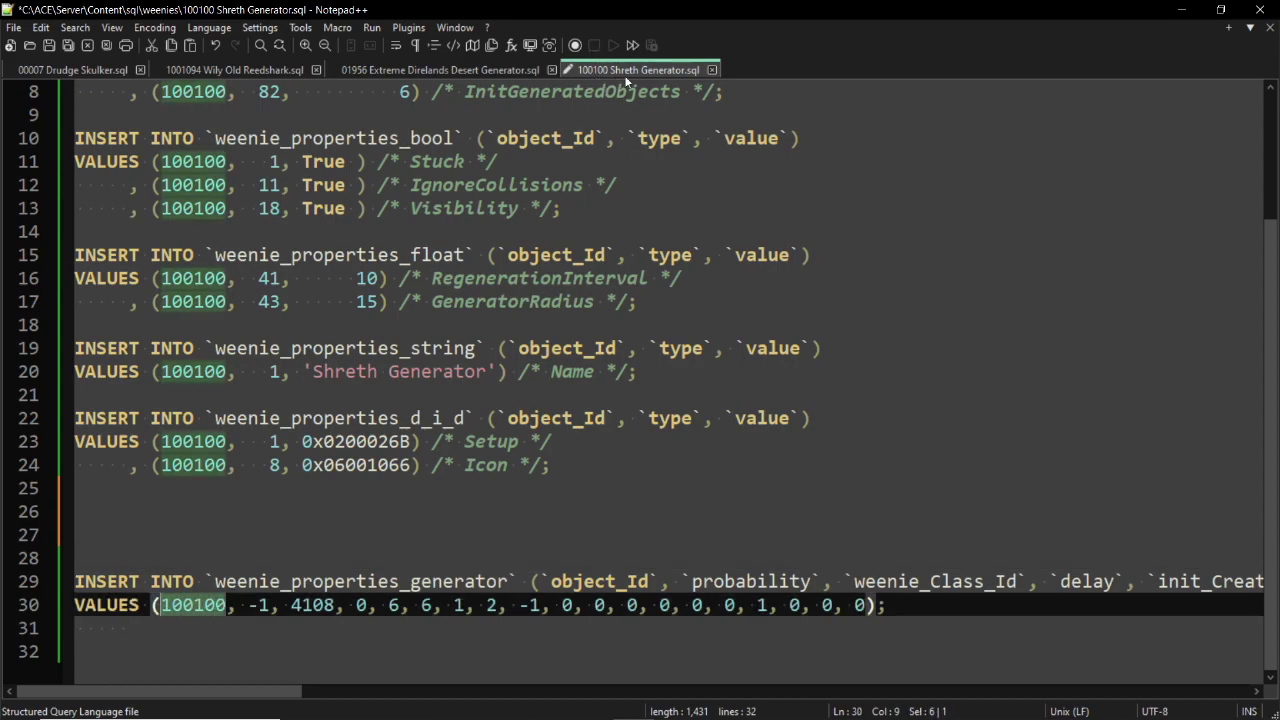
{"action": "left_click", "coordinate": [196, 604]}
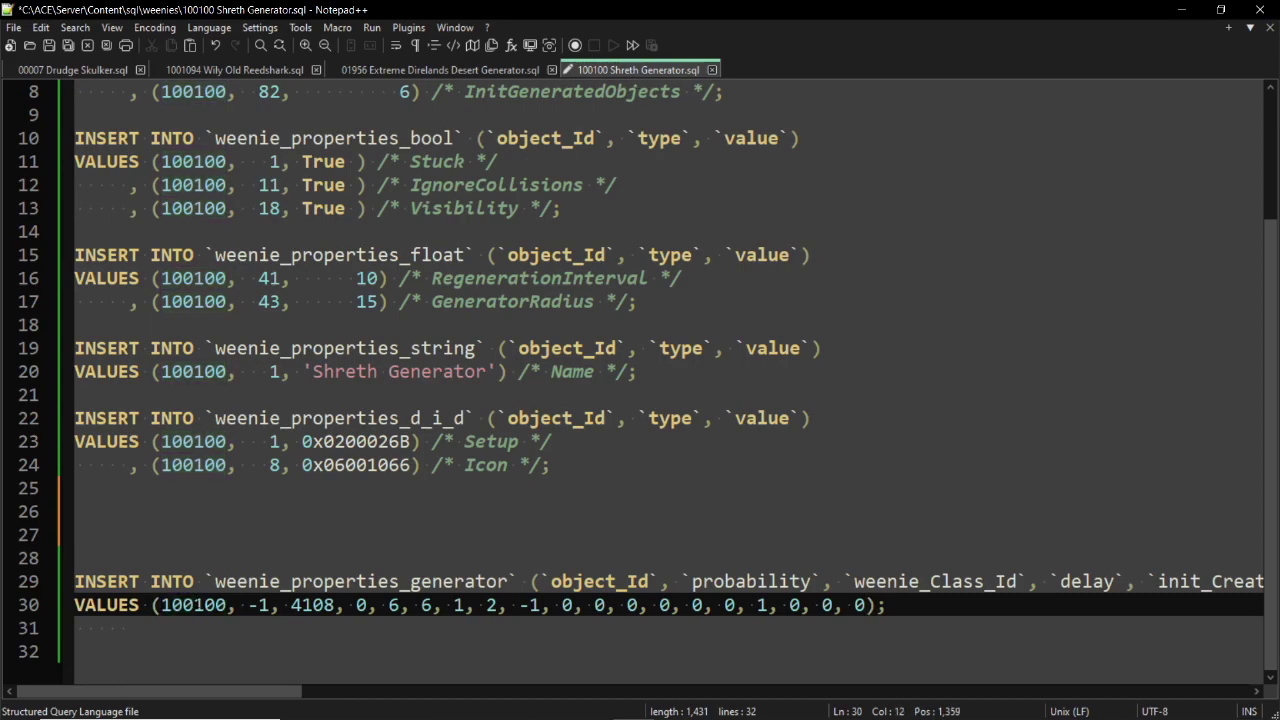
{"action": "left_click_drag", "start_coordinate": [226, 605], "coordinate": [162, 605]}
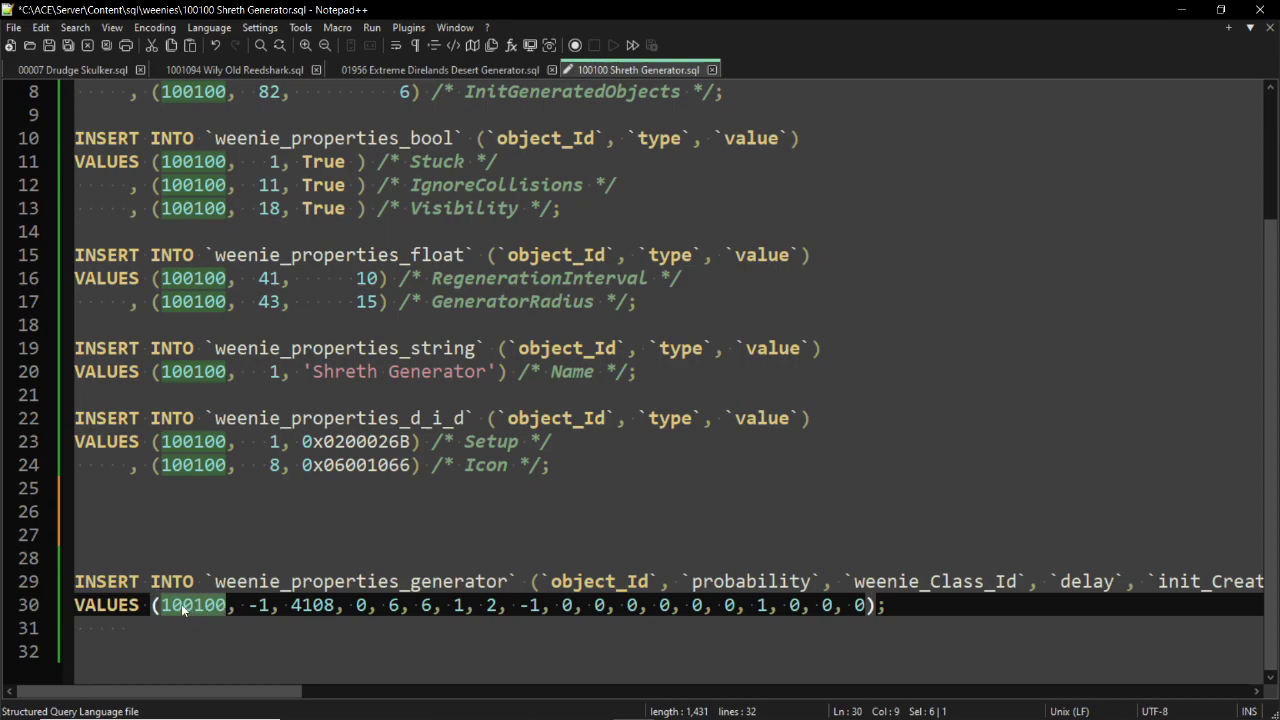
Step: Check the MaxGeneratedObjects and InitGeneratedObjects lines, and highlight the generator row's object ID again
{"action": "scroll", "coordinate": [183, 607], "scroll_direction": "up", "scroll_amount": 3}
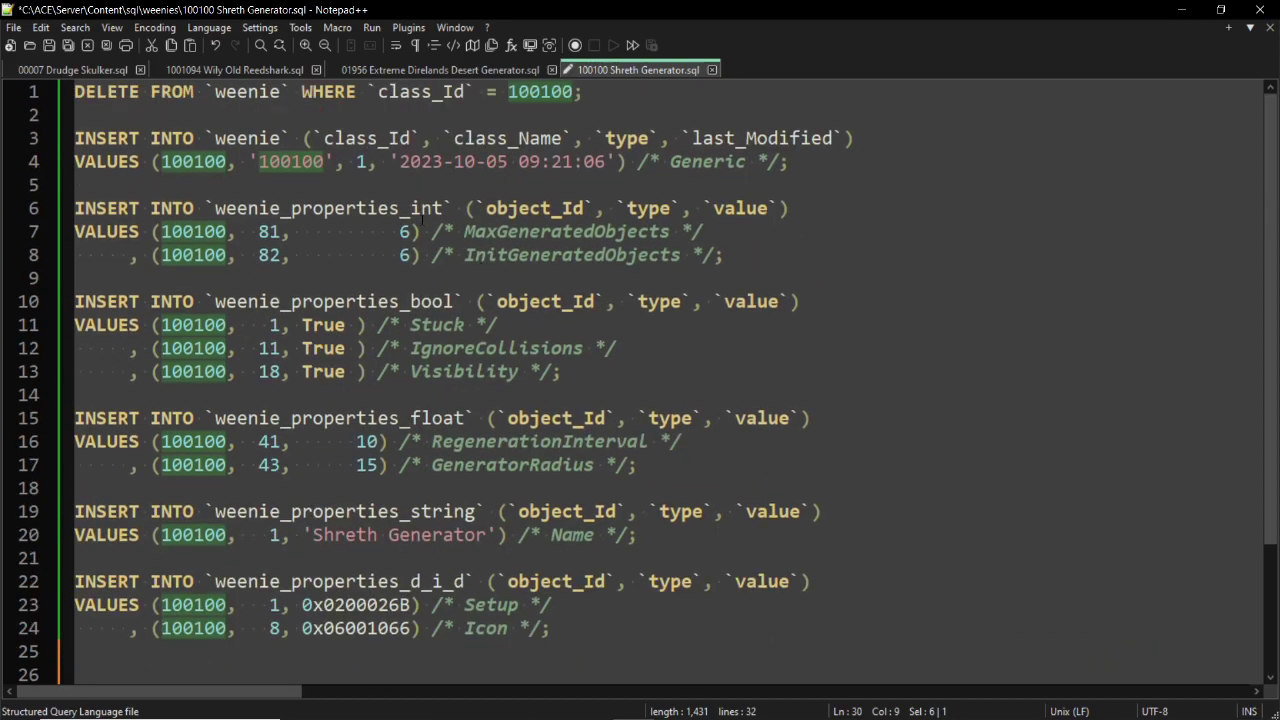
{"action": "left_click", "coordinate": [420, 233]}
{"action": "key", "text": "Down"}
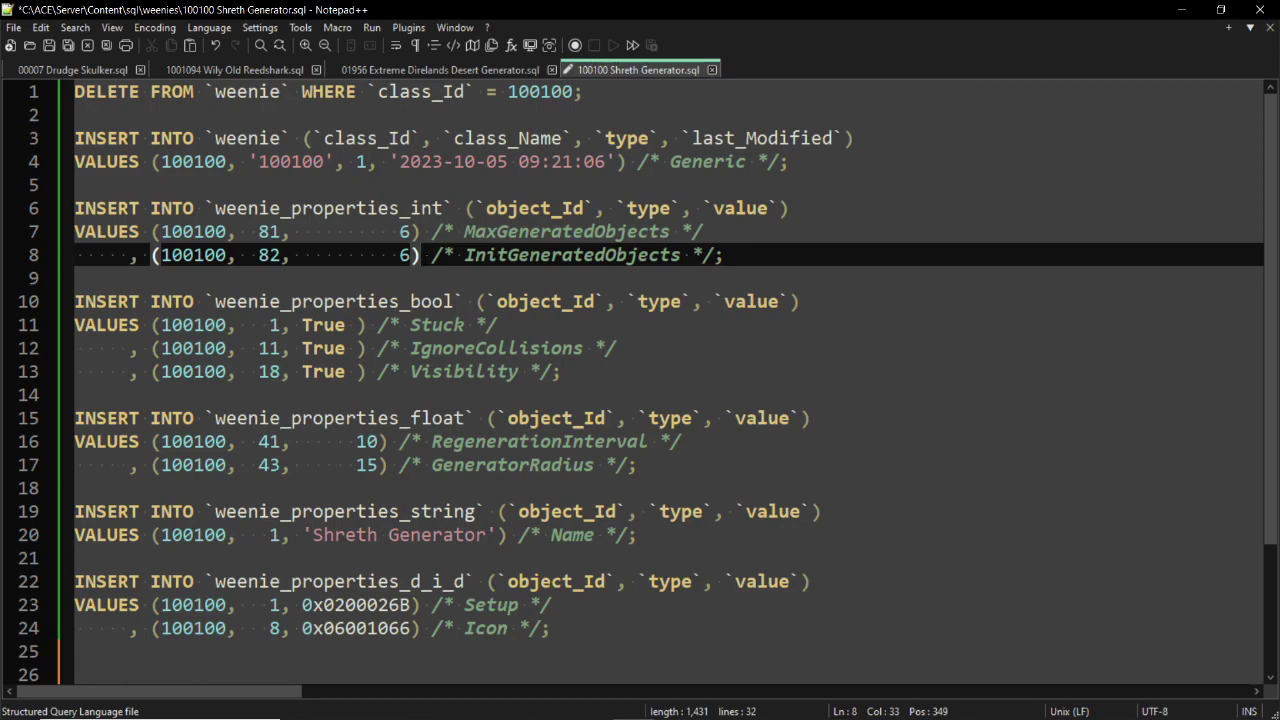
{"action": "scroll", "coordinate": [360, 390], "scroll_direction": "down", "scroll_amount": 3}
{"action": "left_click", "coordinate": [196, 606]}
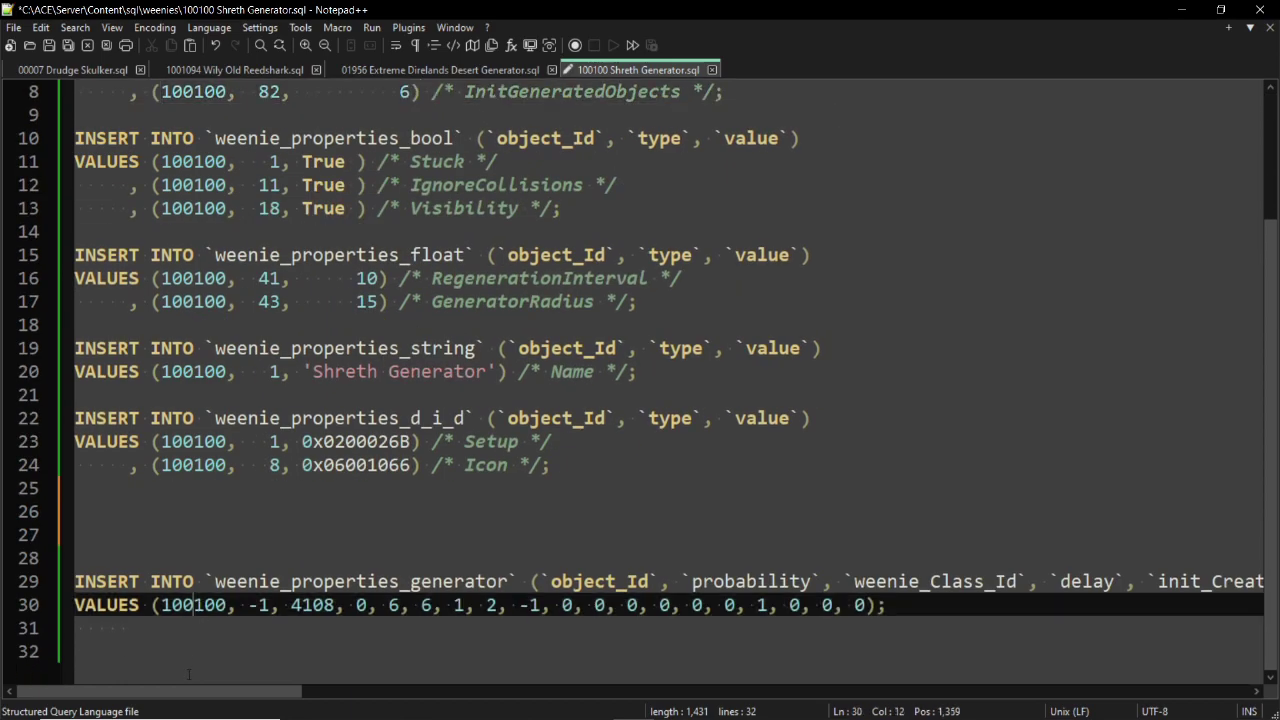
{"action": "left_click_drag", "start_coordinate": [227, 606], "coordinate": [161, 606]}
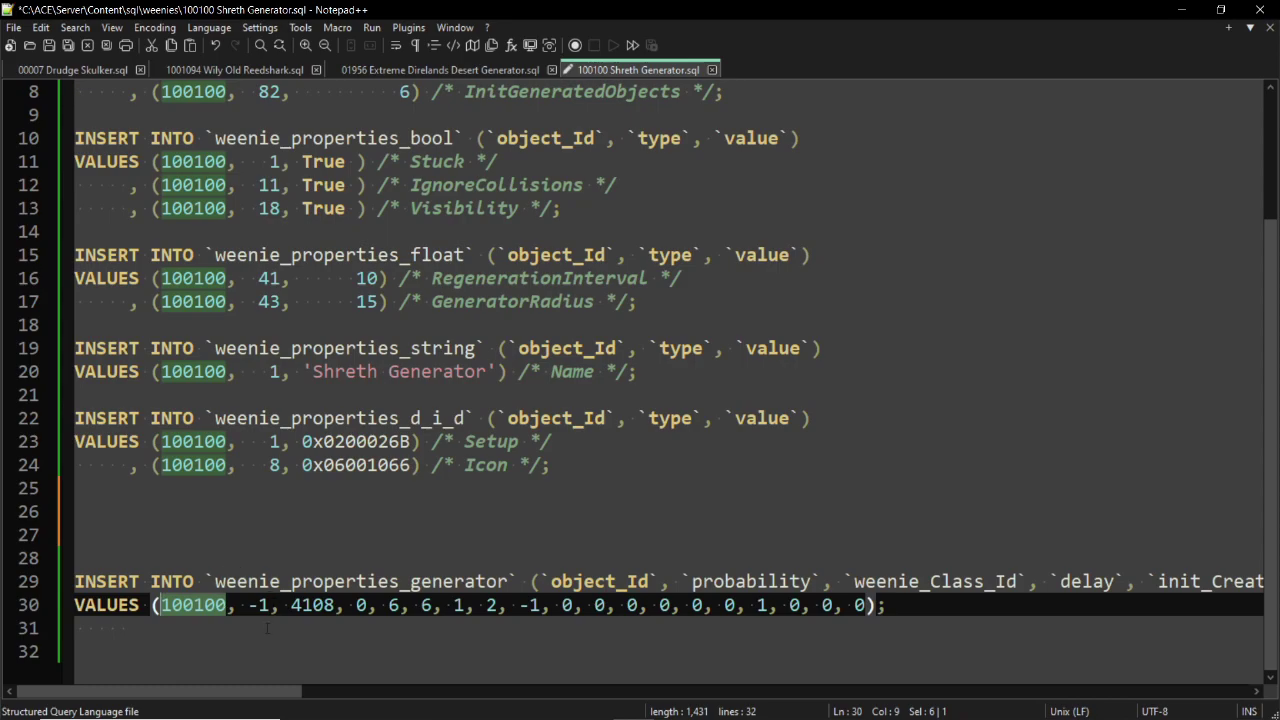
Step: Highlight the generator row's probability of -1 and examine its weenie class ID 4108
{"action": "left_click_drag", "start_coordinate": [249, 605], "coordinate": [268, 605]}
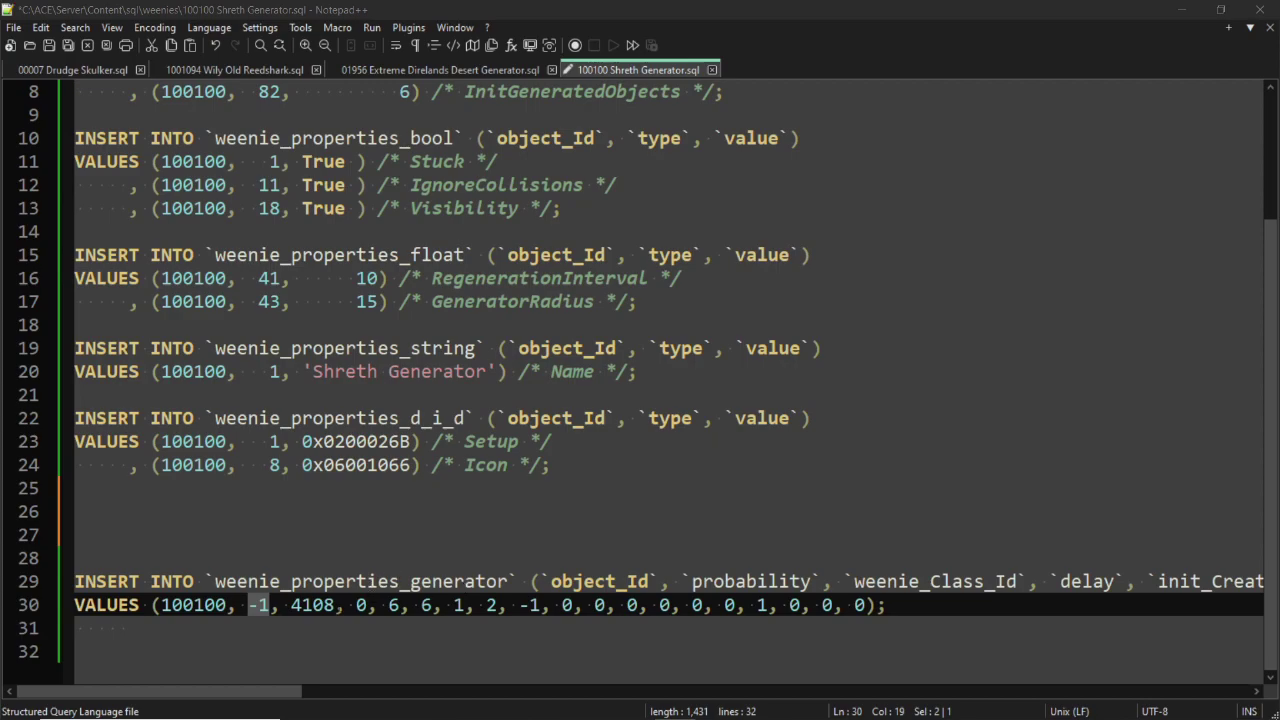
{"action": "left_click_drag", "start_coordinate": [268, 606], "coordinate": [249, 603]}
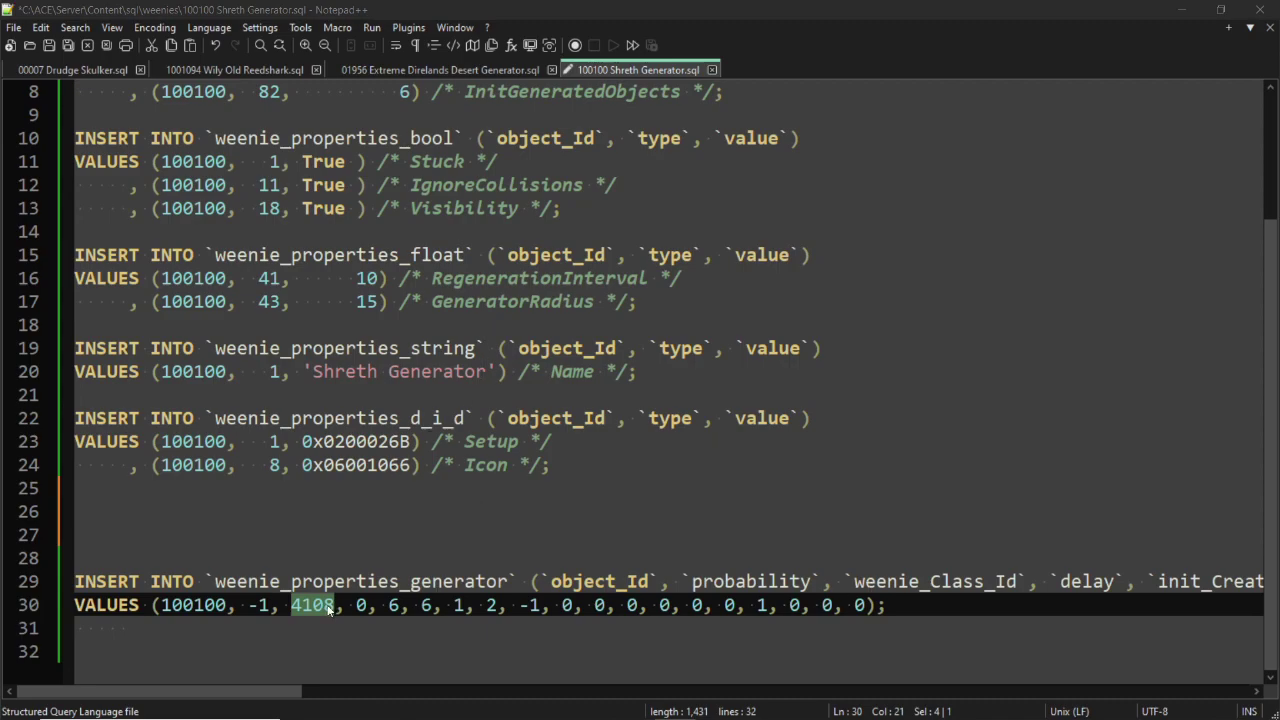
{"action": "left_click", "coordinate": [219, 604]}
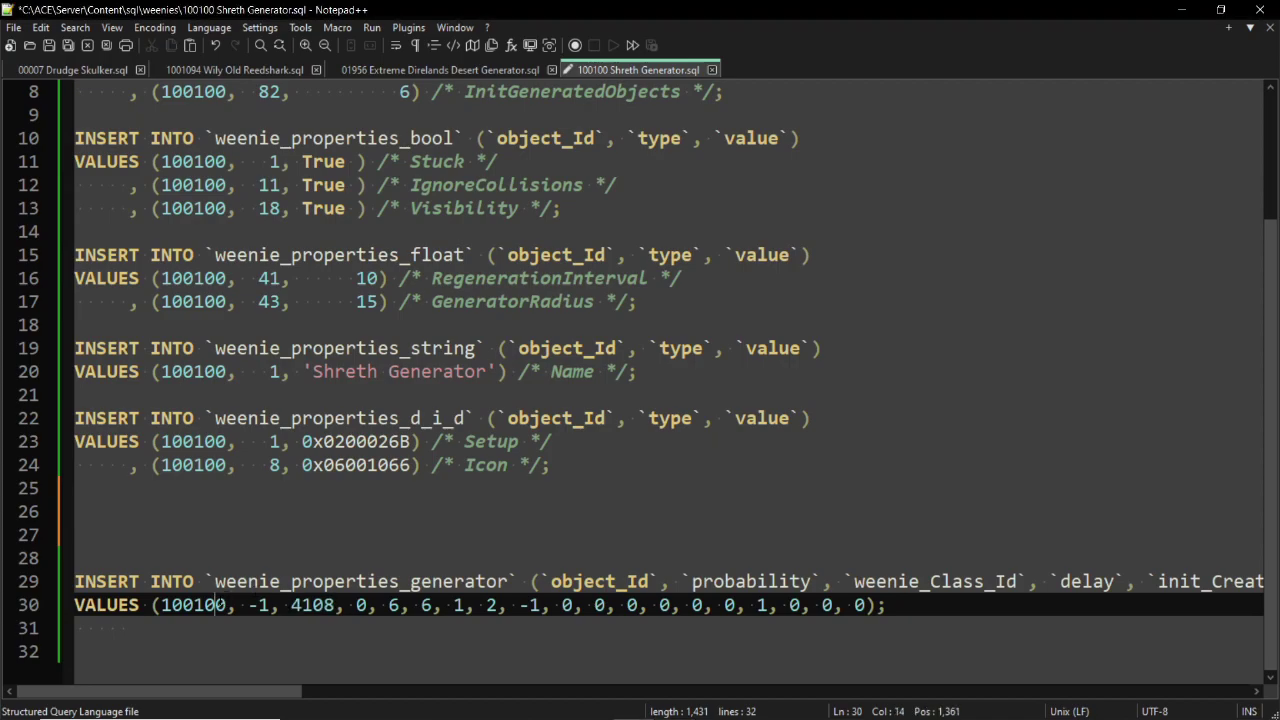
{"action": "left_click", "coordinate": [205, 605]}
{"action": "left_click", "coordinate": [324, 605]}
Step: Set the generator row's delay to 10 and the RegenerationInterval float to 1
{"action": "left_click", "coordinate": [358, 604]}
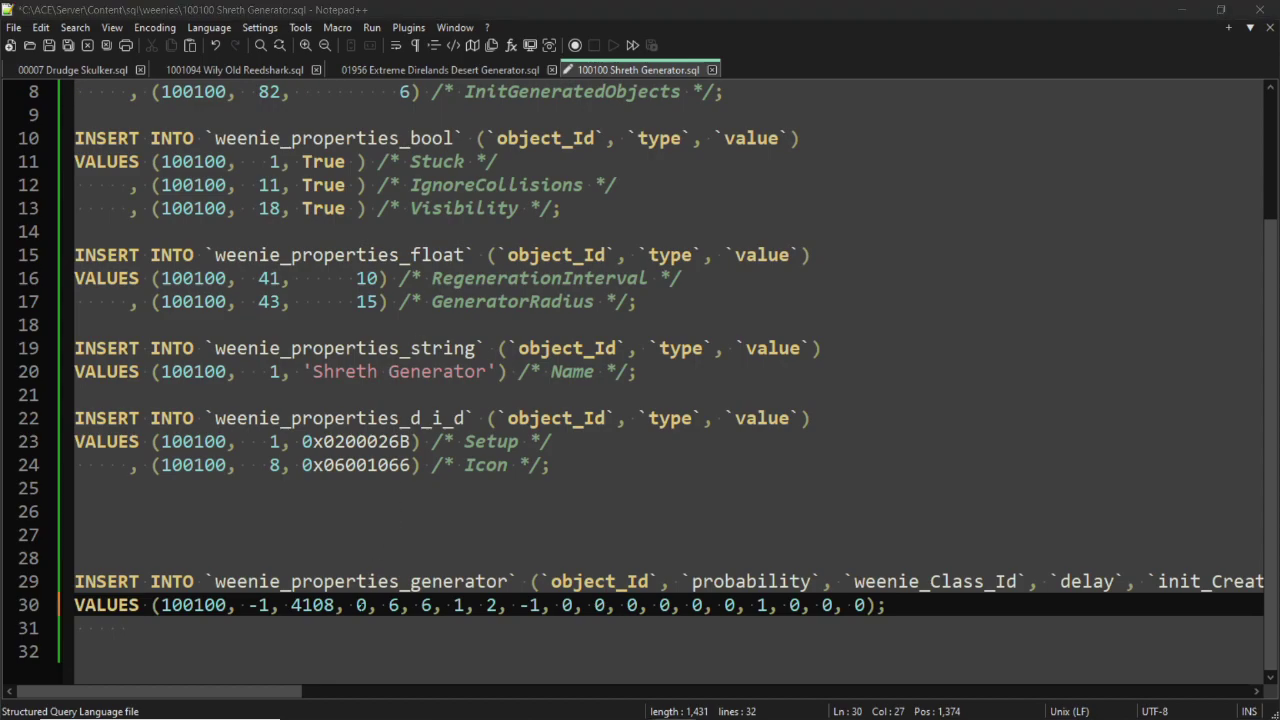
{"action": "key", "text": "alt+Tab"}
{"action": "type", "text": "1"}
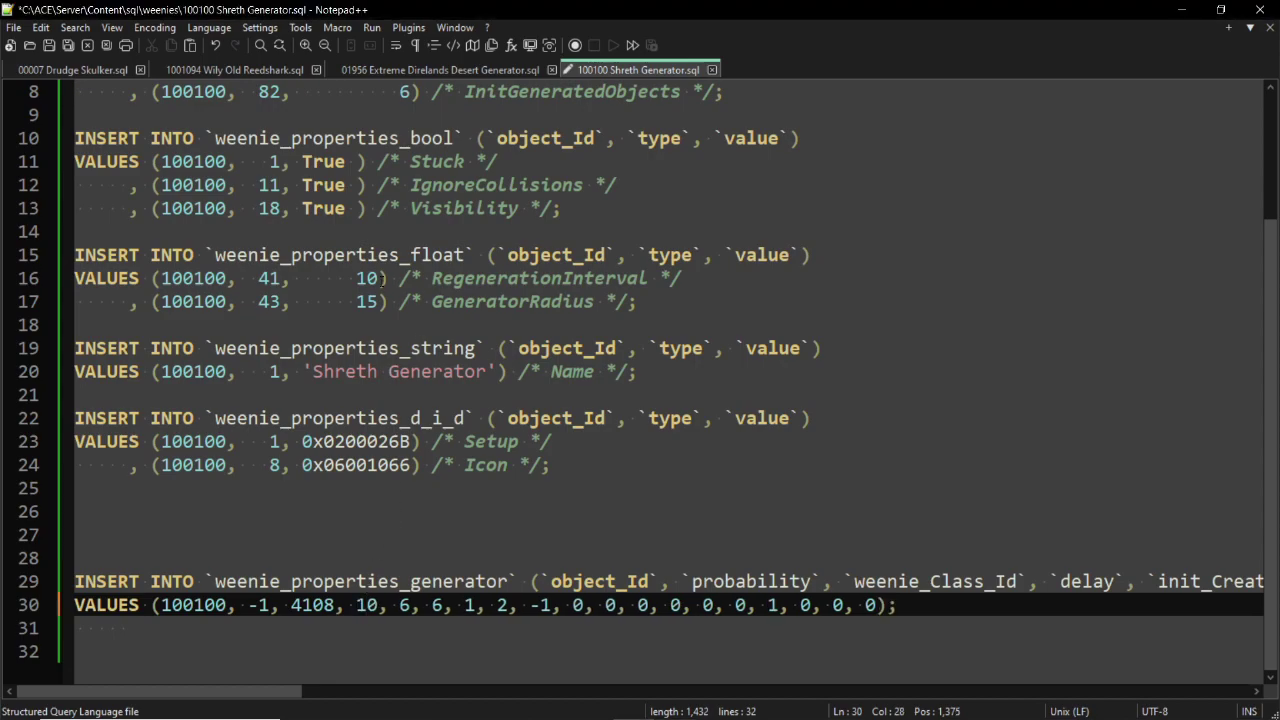
{"action": "left_click", "coordinate": [383, 280]}
{"action": "key", "text": "BackSpace"}
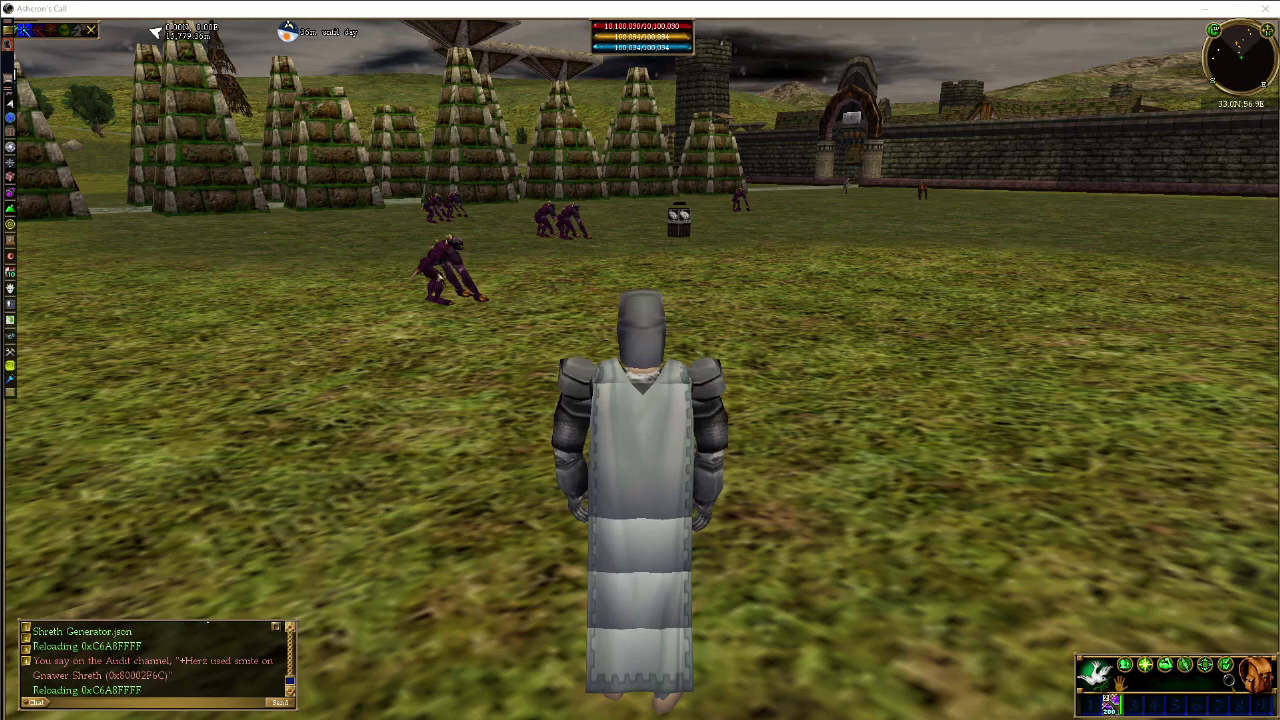
Step: Kill the nearest Gnawer Shreth in Asheron's Call with /smite
{"action": "left_click", "coordinate": [450, 255]}
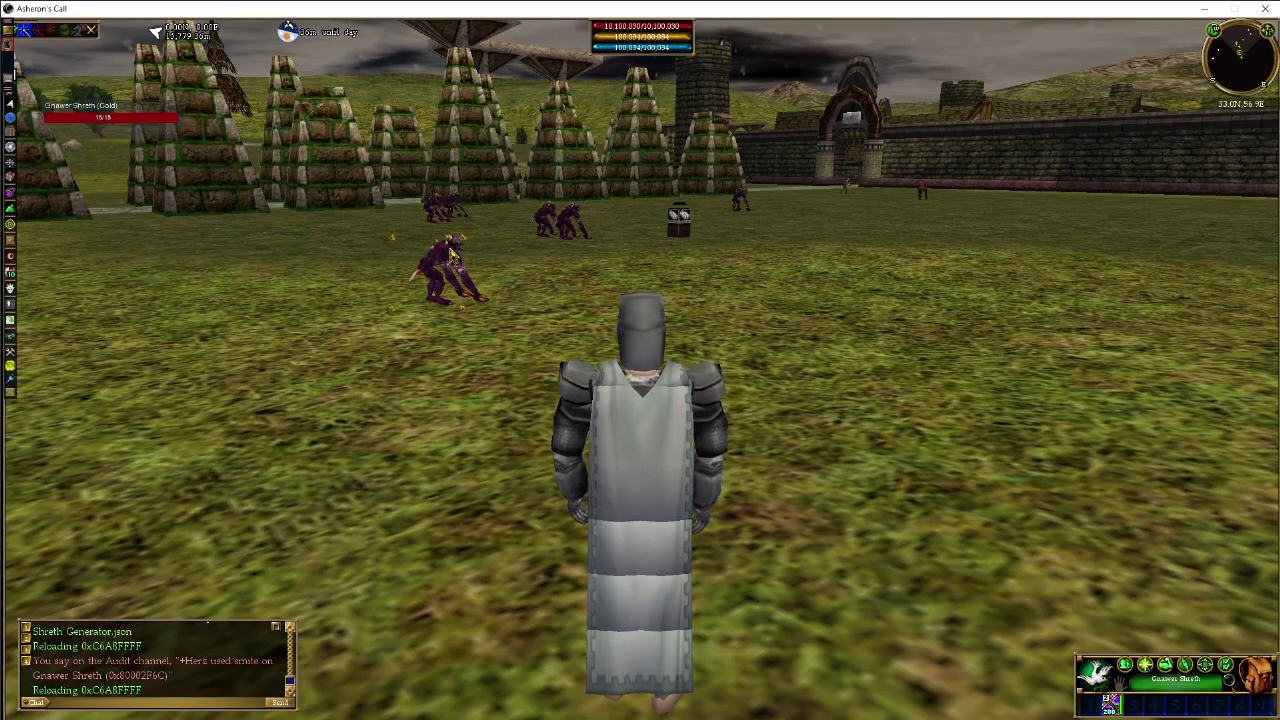
{"action": "key", "text": "Return"}
{"action": "type", "text": "/smite"}
{"action": "key", "text": "Return"}
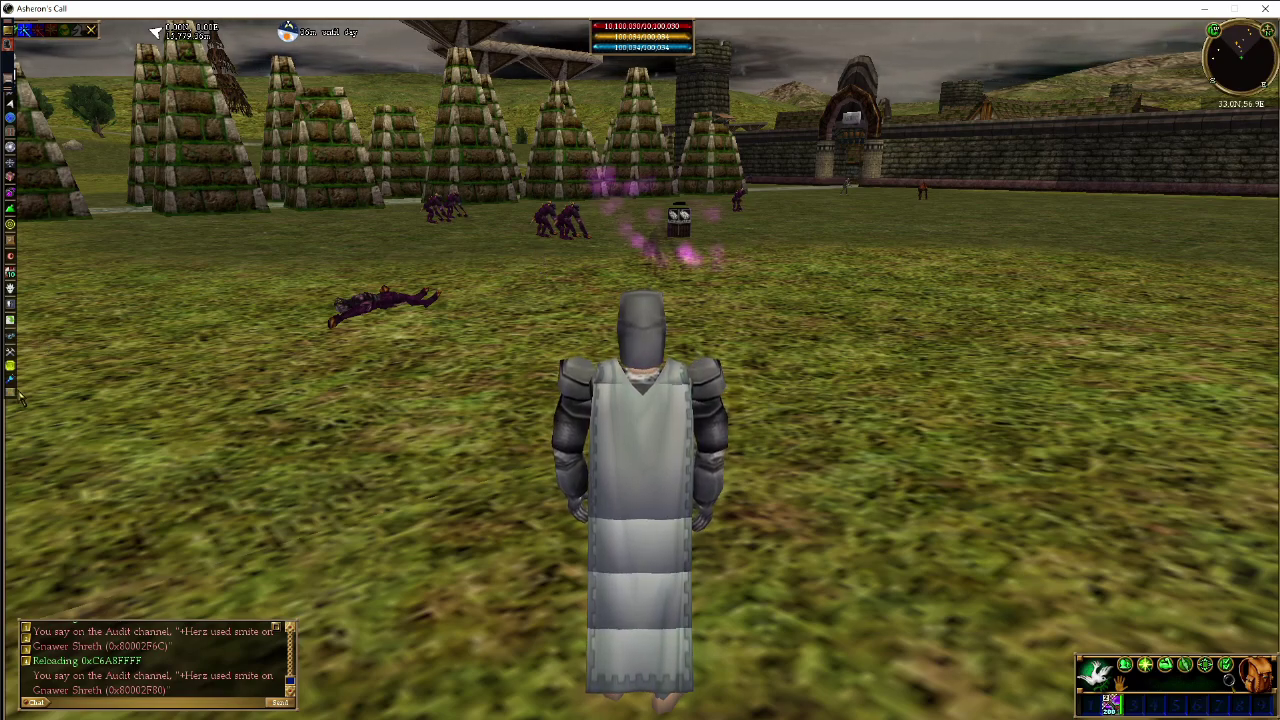
Step: Return to Notepad++ and compare the generator row's two values of 6 with the MaxGeneratedObjects and InitGeneratedObjects properties
{"action": "key", "text": "alt+Tab"}
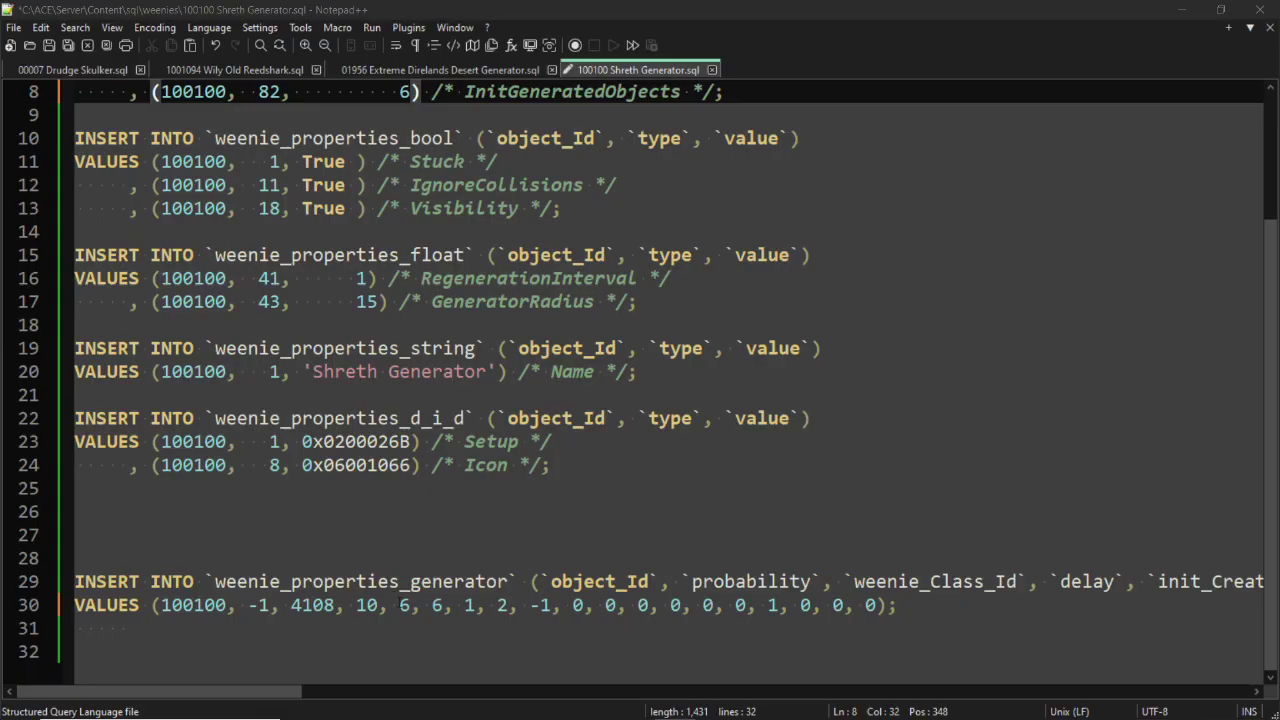
{"action": "left_click", "coordinate": [399, 605]}
{"action": "key", "text": "Right"}
{"action": "key", "text": "Right"}
{"action": "key", "text": "Right"}
{"action": "key", "text": "Right"}
{"action": "scroll", "coordinate": [428, 532], "scroll_direction": "up", "scroll_amount": 1}
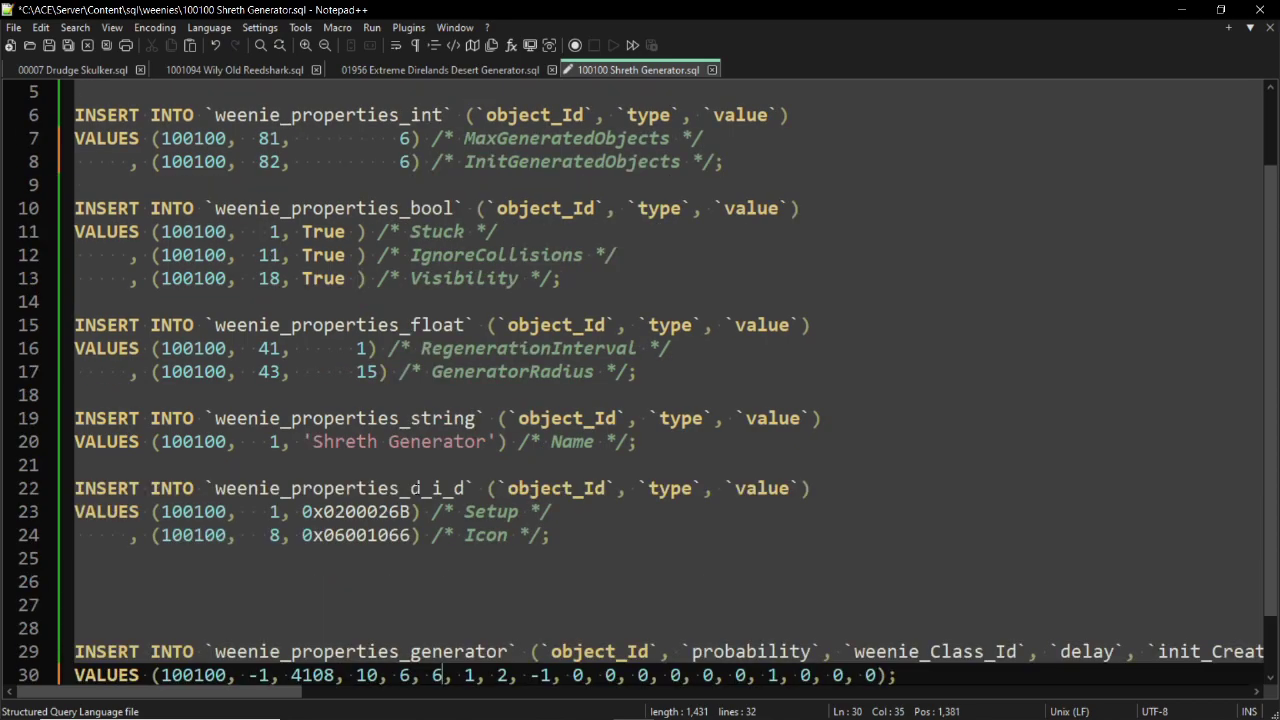
{"action": "left_click", "coordinate": [510, 140]}
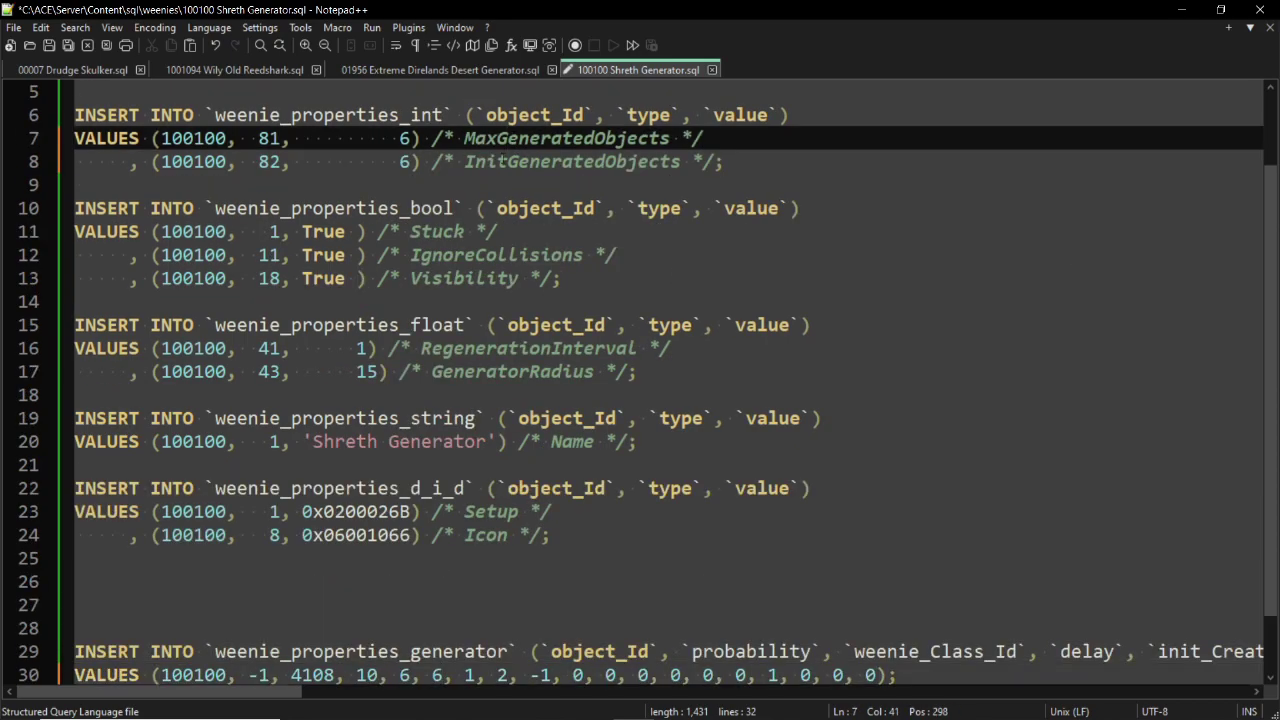
{"action": "key", "text": "Down"}
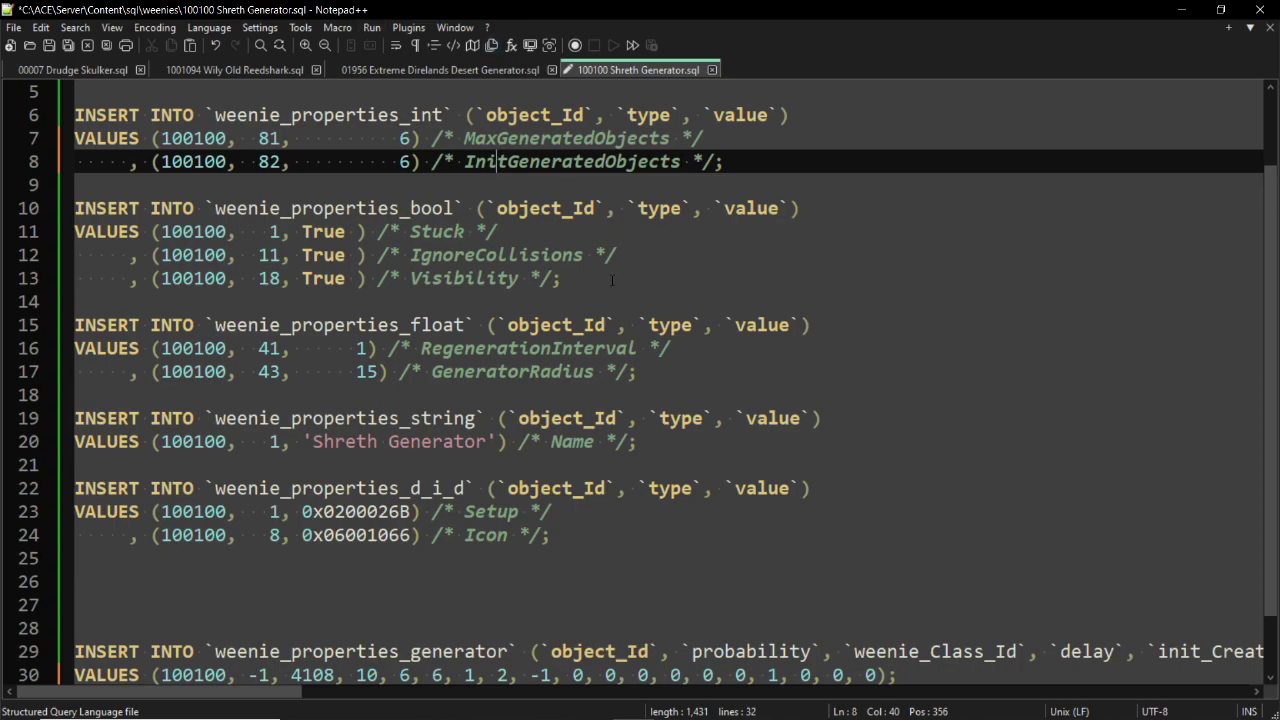
{"action": "scroll", "coordinate": [340, 618], "scroll_direction": "down", "scroll_amount": 1}
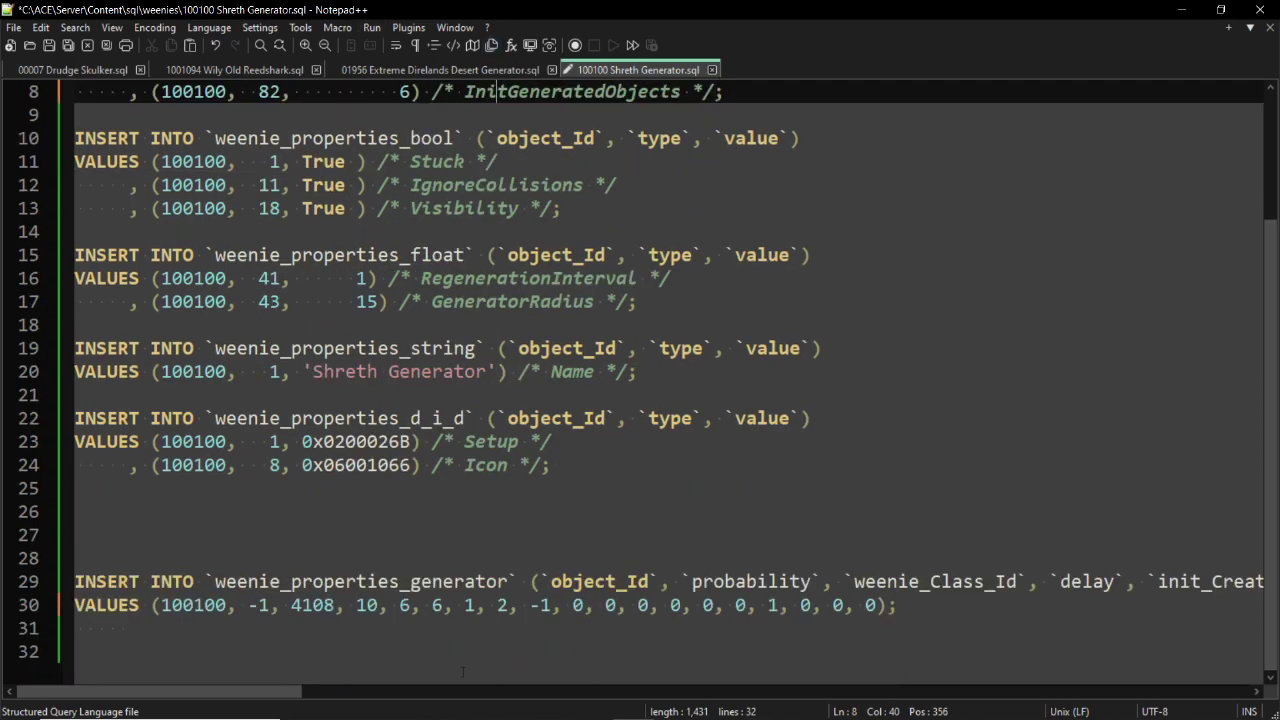
{"action": "scroll", "coordinate": [513, 300], "scroll_direction": "up", "scroll_amount": 1}
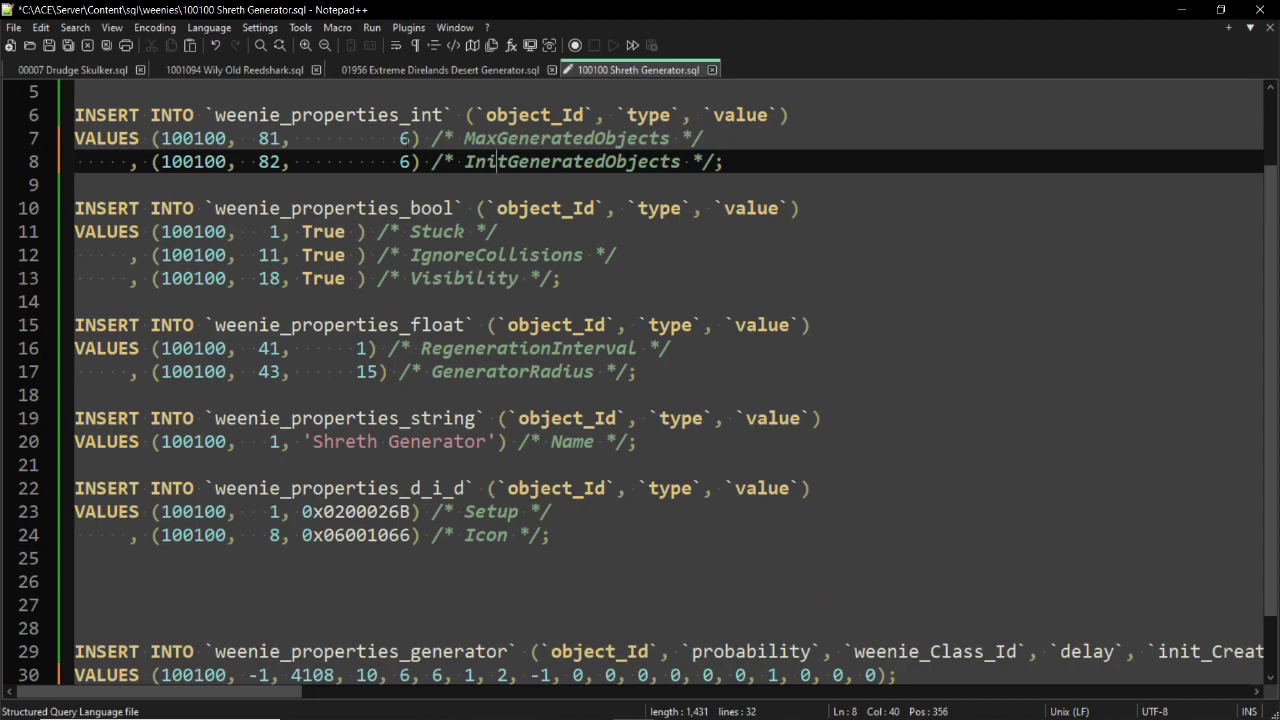
Step: Set MaxGeneratedObjects to 8 in the weenie_properties_int values
{"action": "left_click_drag", "start_coordinate": [410, 139], "coordinate": [400, 139]}
{"action": "type", "text": "8"}
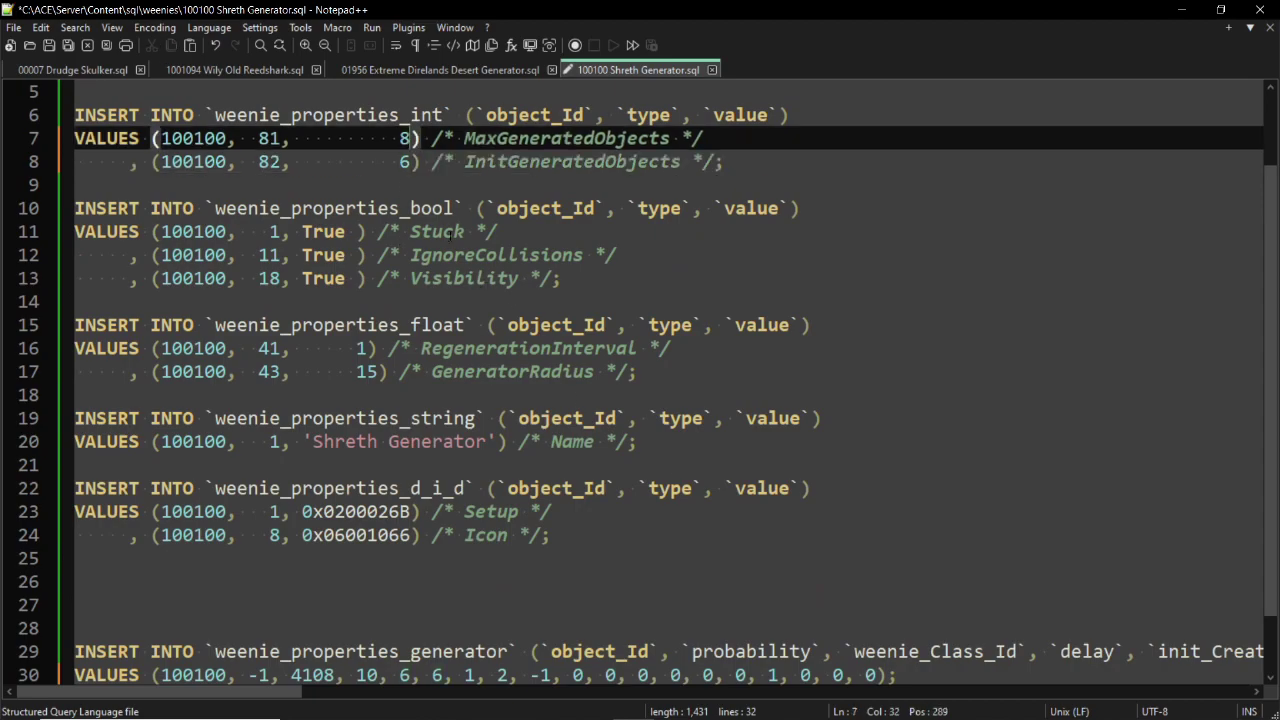
{"action": "key", "text": "Down"}
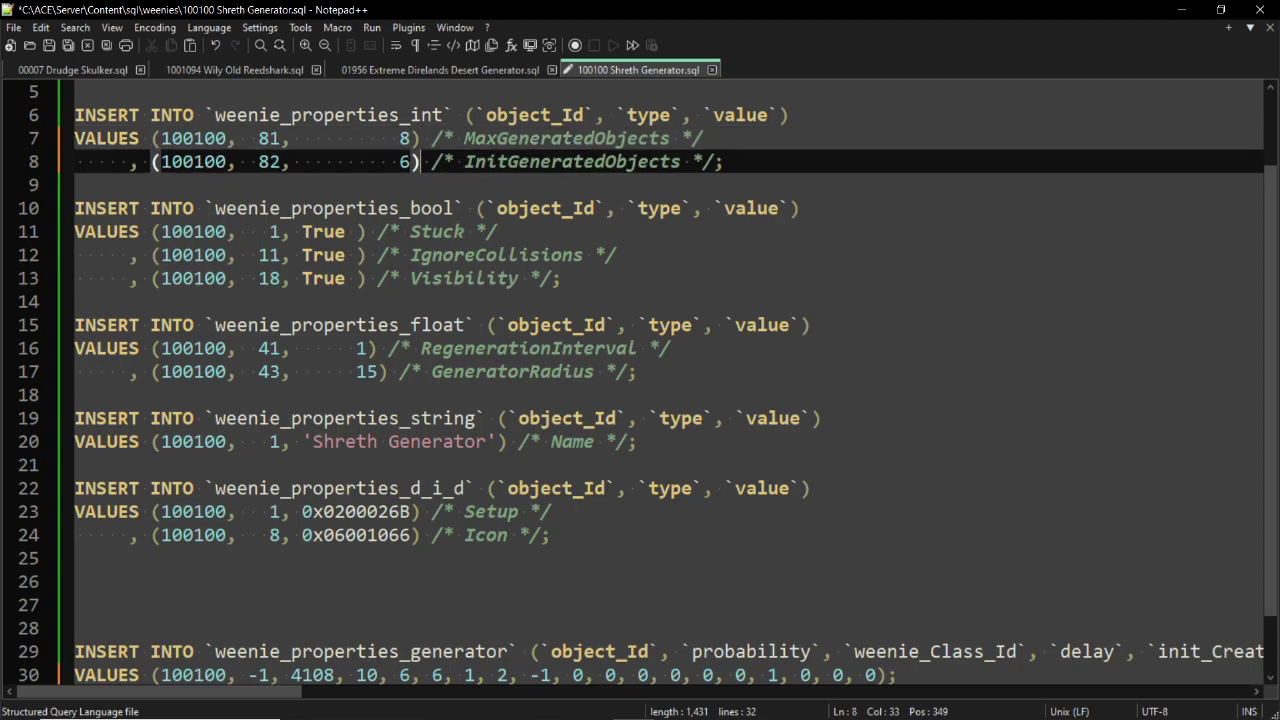
Step: Move the closing semicolon of the weenie_properties_generator statement two lines below its values row
{"action": "scroll", "coordinate": [610, 232], "scroll_direction": "down", "scroll_amount": 1}
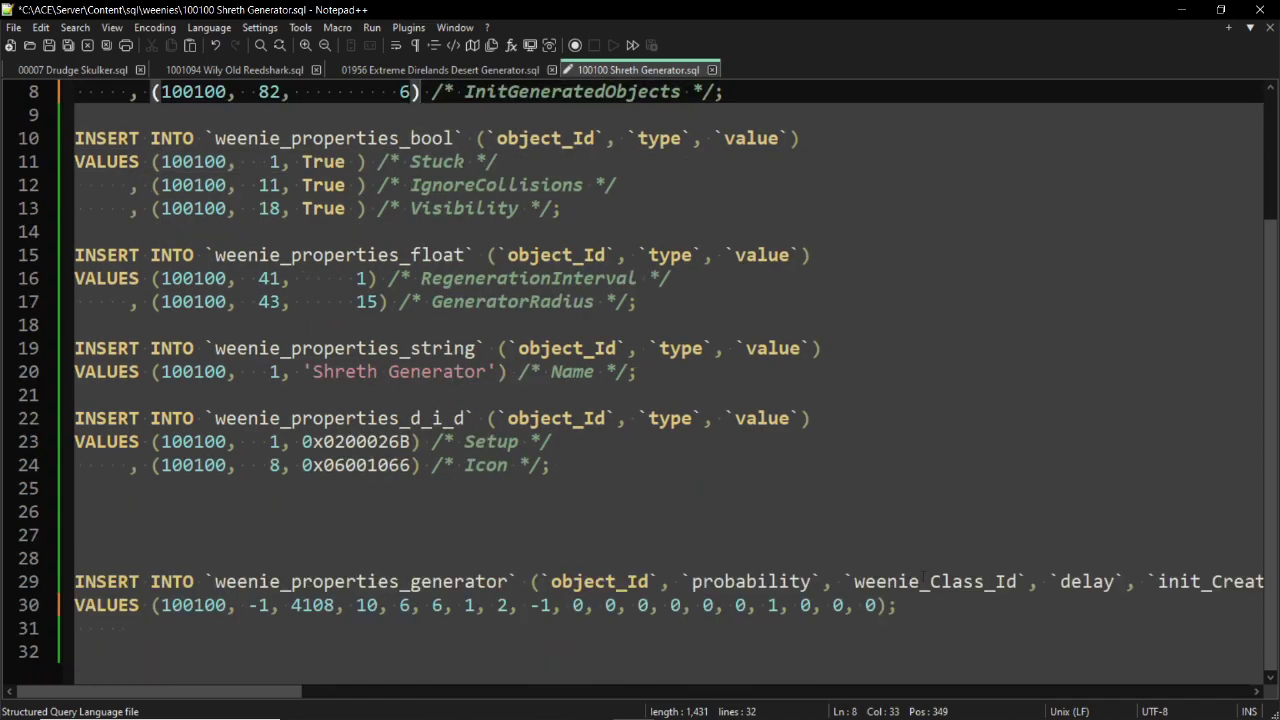
{"action": "left_click", "coordinate": [893, 605]}
{"action": "key", "text": "Return"}
{"action": "key", "text": "Return"}
{"action": "key", "text": "Up"}
{"action": "key", "text": "Up"}
{"action": "key", "text": "End"}
Step: Add a comma-separated copy of the 4108 generator row beneath the original and close the gap before the semicolon
{"action": "left_click_drag", "start_coordinate": [886, 605], "coordinate": [153, 605]}
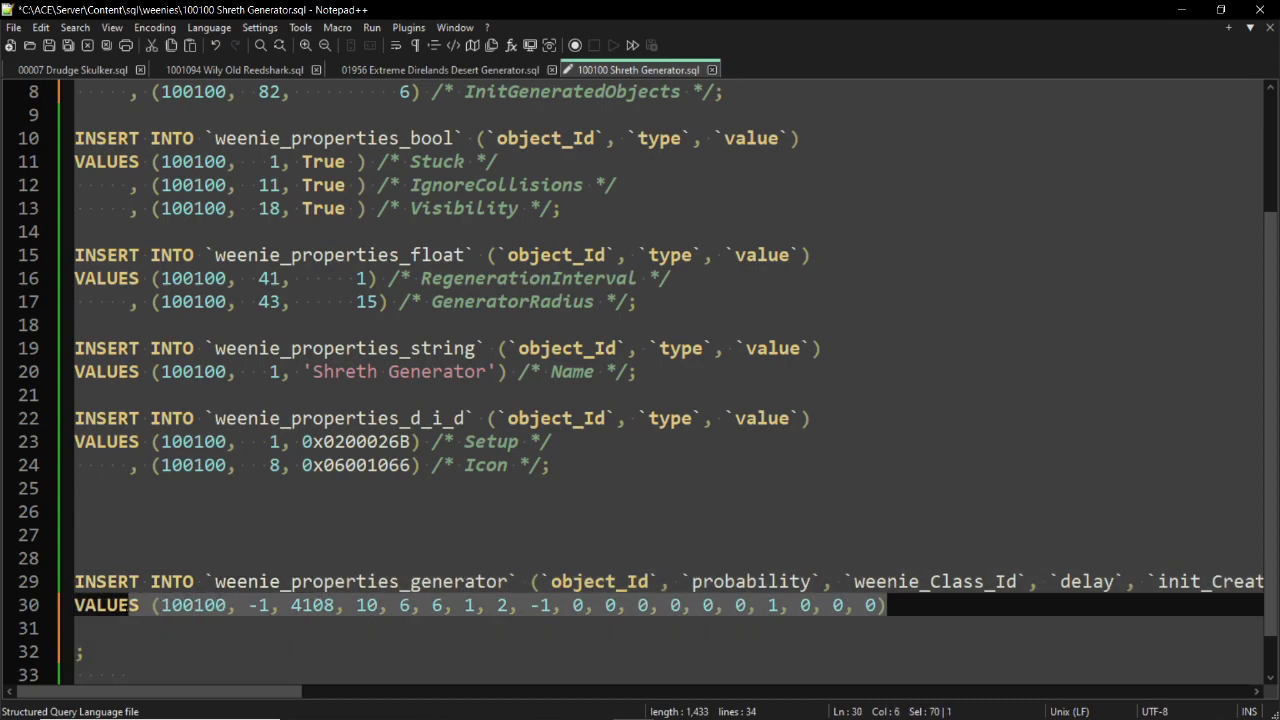
{"action": "right_click", "coordinate": [153, 605]}
{"action": "left_click", "coordinate": [223, 276]}
{"action": "key", "text": "Down"}
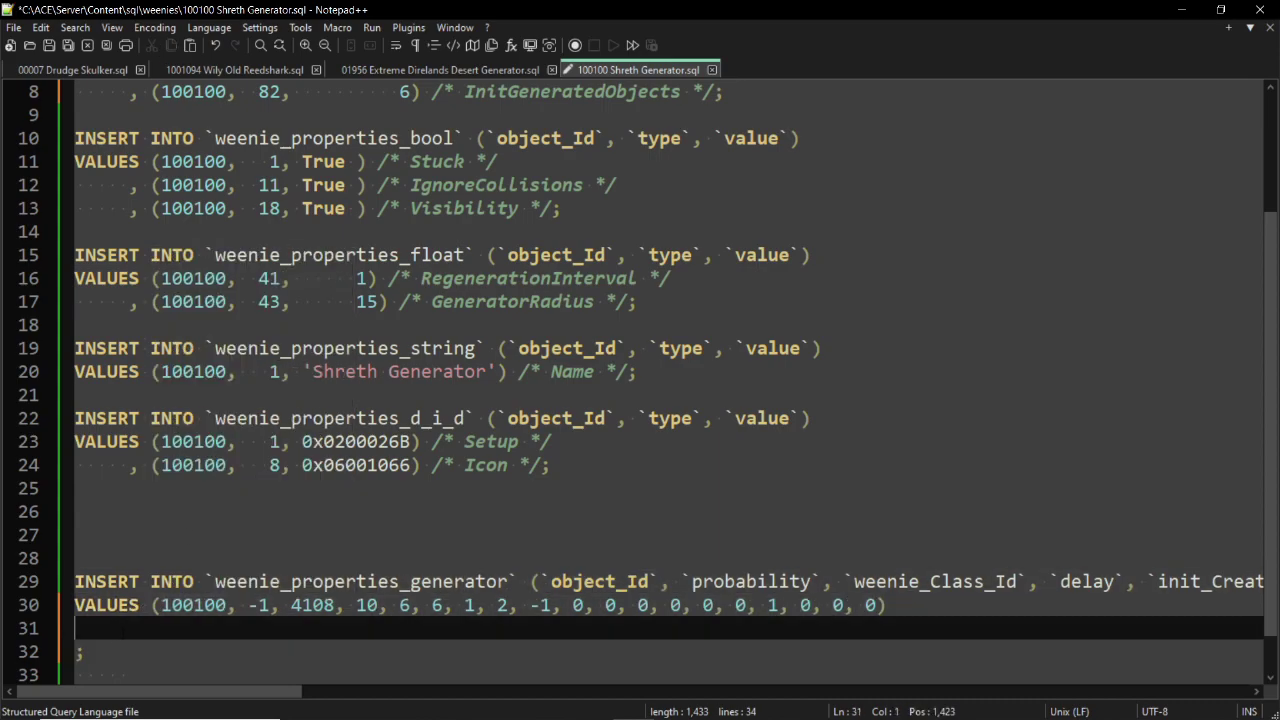
{"action": "type", "text": ","}
{"action": "key", "text": "ctrl+v"}
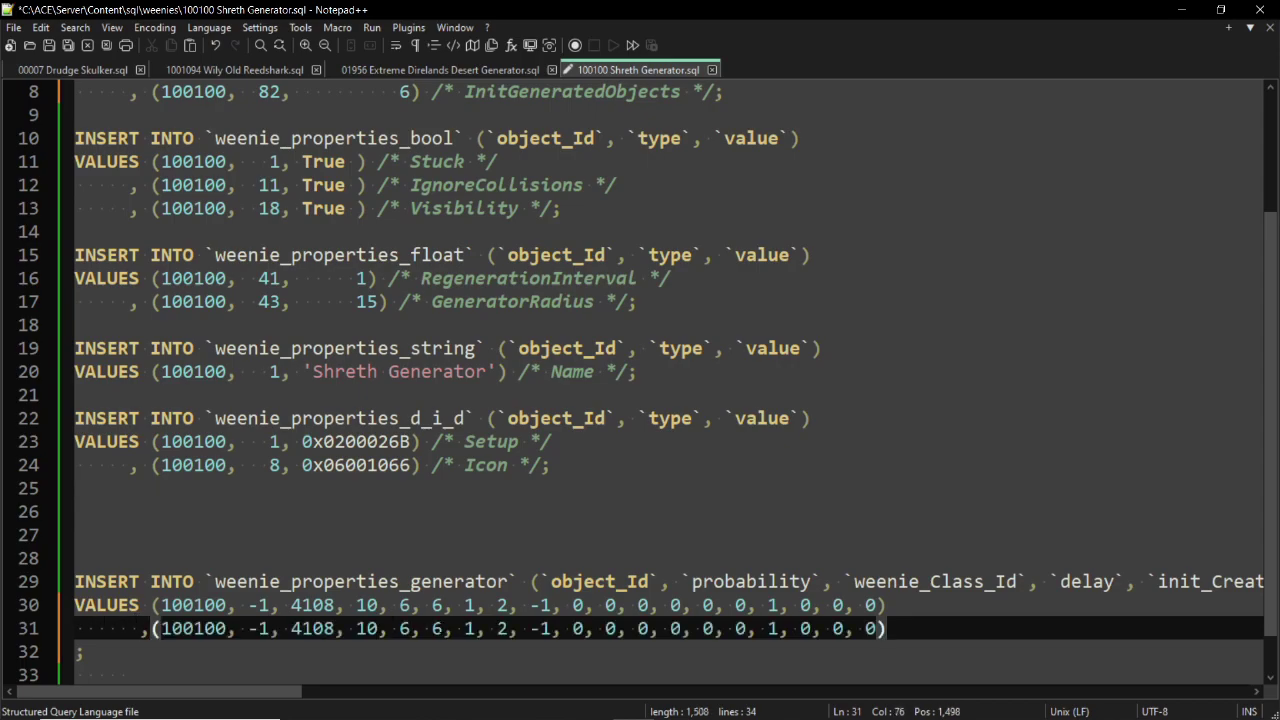
{"action": "key", "text": "Delete"}
Step: Save the Shreth Generator SQL file and reload the landblock with ACE Content Creator in Asheron's Call
{"action": "key", "text": "ctrl+s"}
{"action": "key", "text": "alt+Tab"}
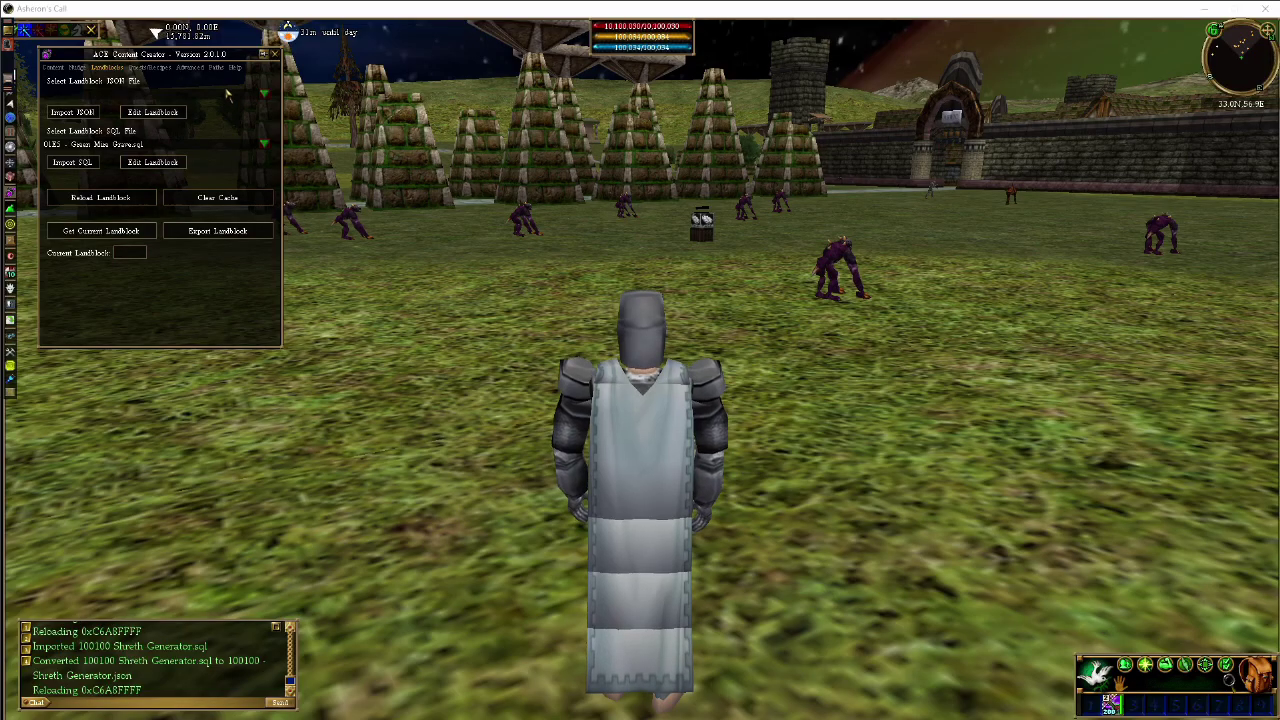
{"action": "left_click", "coordinate": [130, 199]}
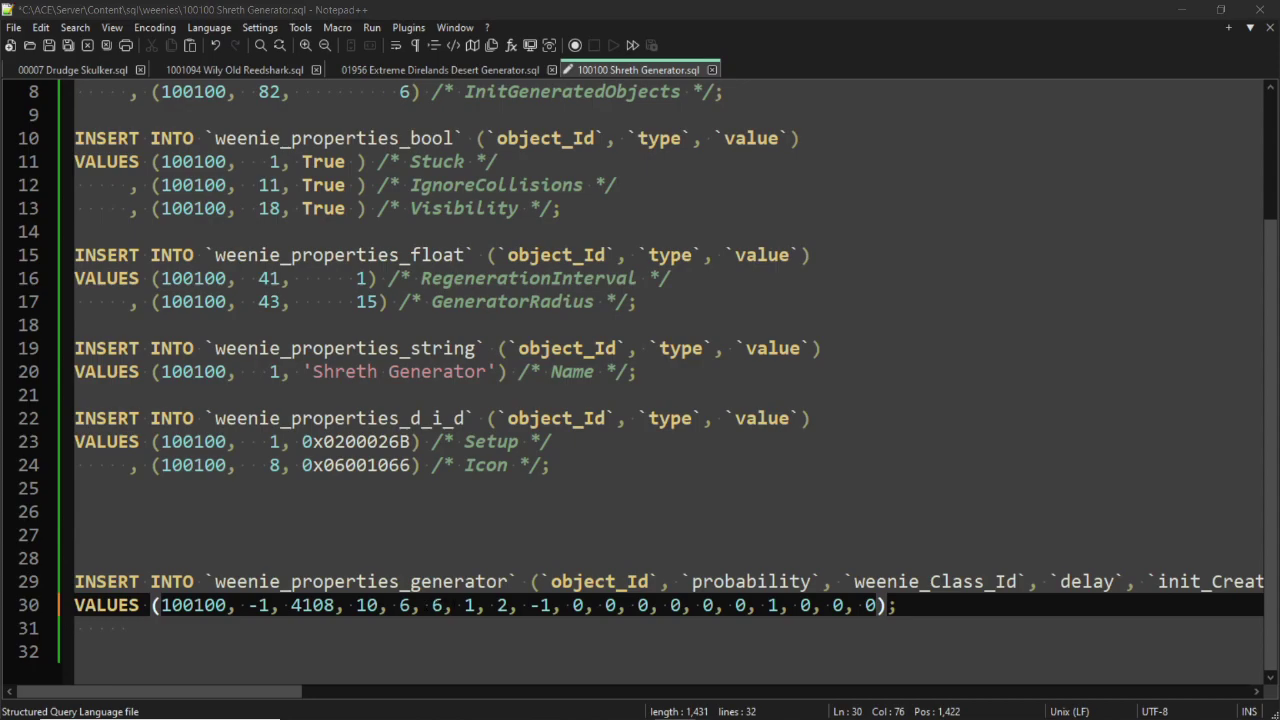
Step: Return to the SQL file in Notepad++ and highlight the 1 following the two 6s in the generator row
{"action": "double_click", "coordinate": [476, 607]}
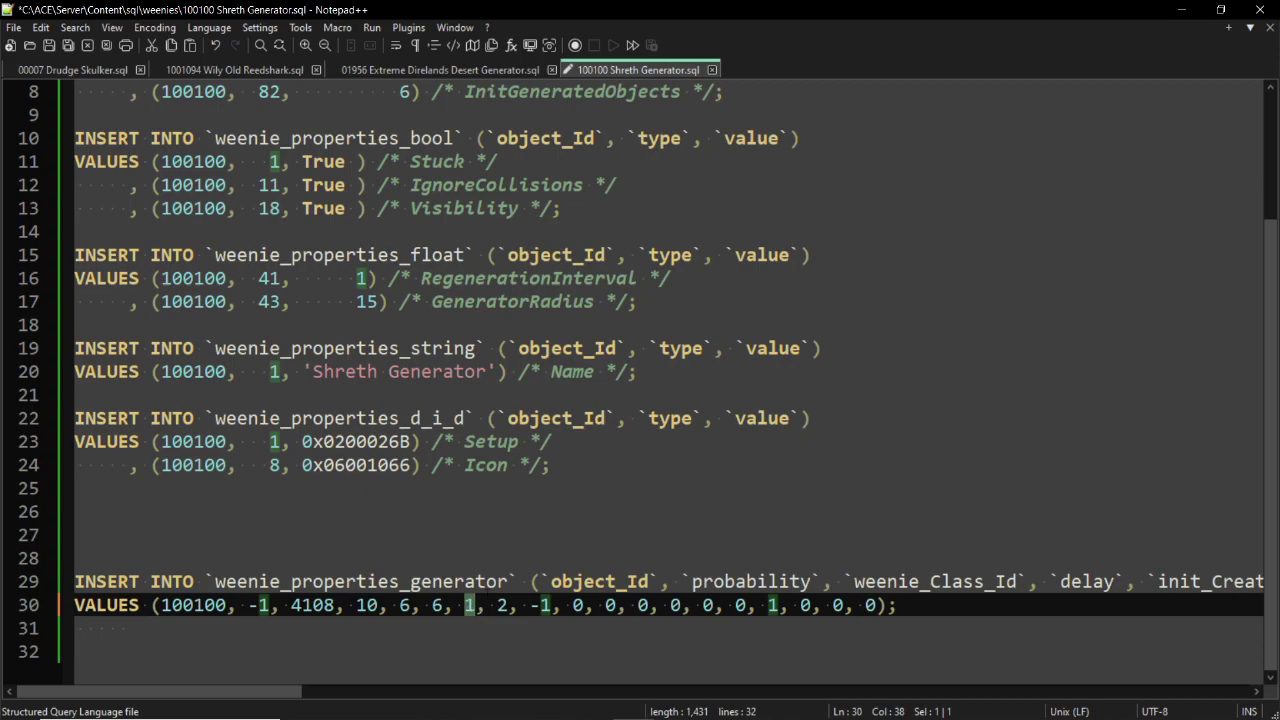
Step: Highlight the 2 that precedes the second -1 in the 4108 generator row
{"action": "left_click", "coordinate": [507, 605]}
{"action": "key", "text": "alt+Tab"}
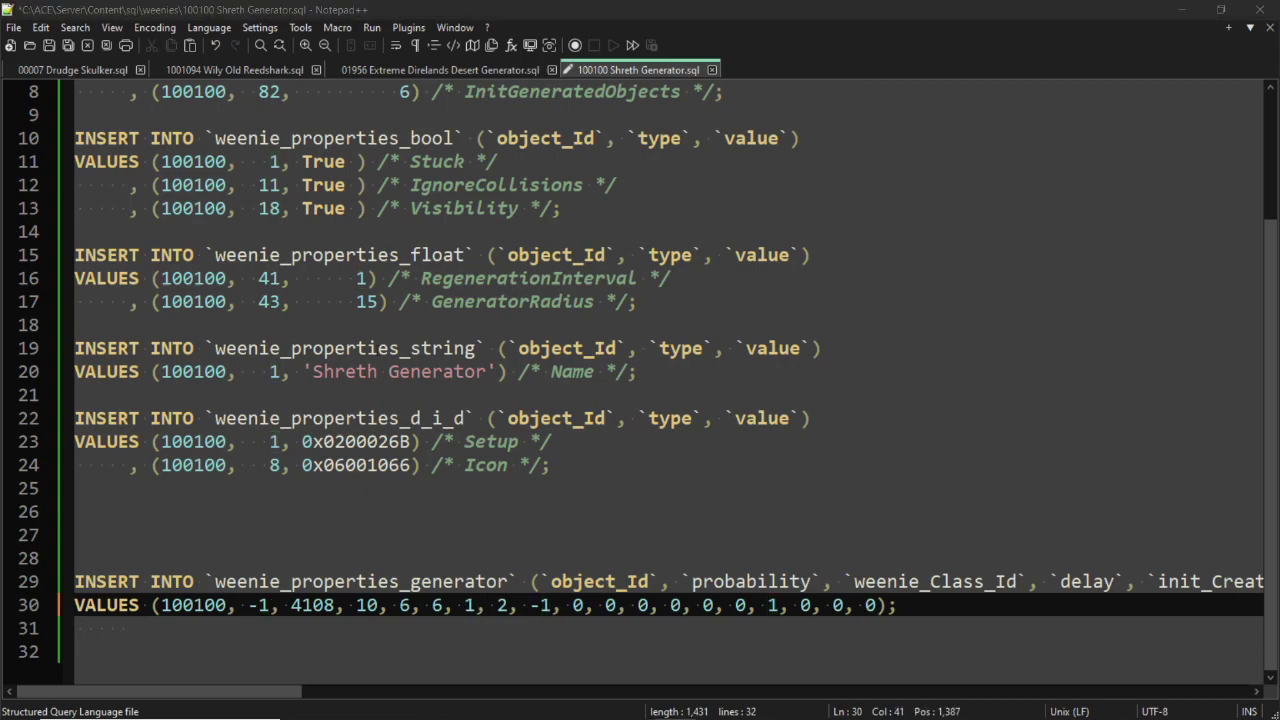
{"action": "double_click", "coordinate": [503, 605]}
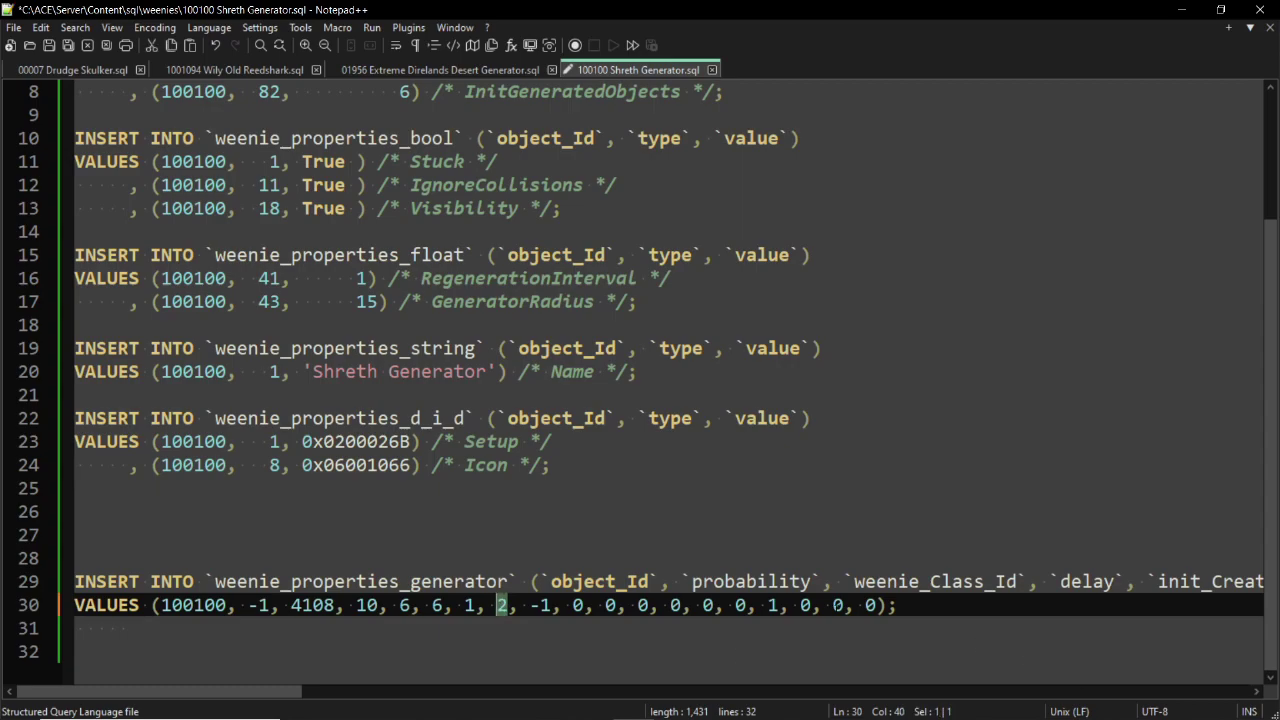
{"action": "left_click", "coordinate": [509, 606]}
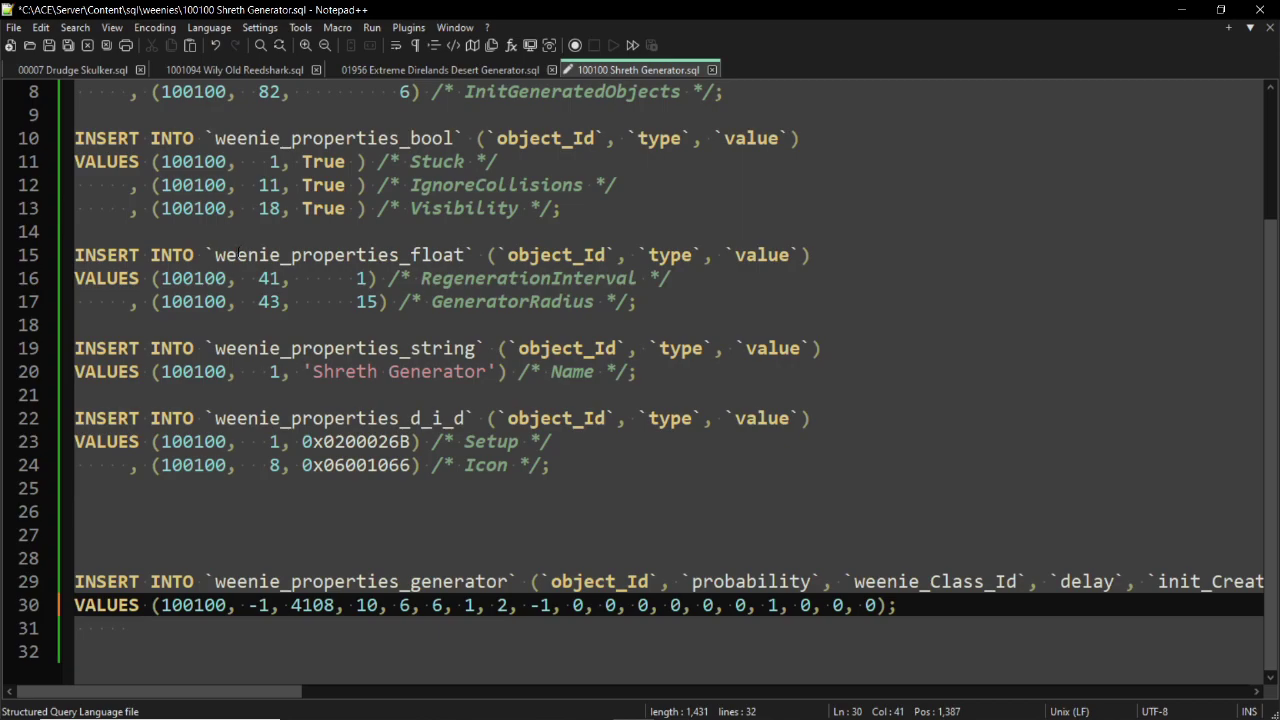
Step: Set the GeneratorRadius value to 10 in the weenie_properties_float statement
{"action": "double_click", "coordinate": [268, 301]}
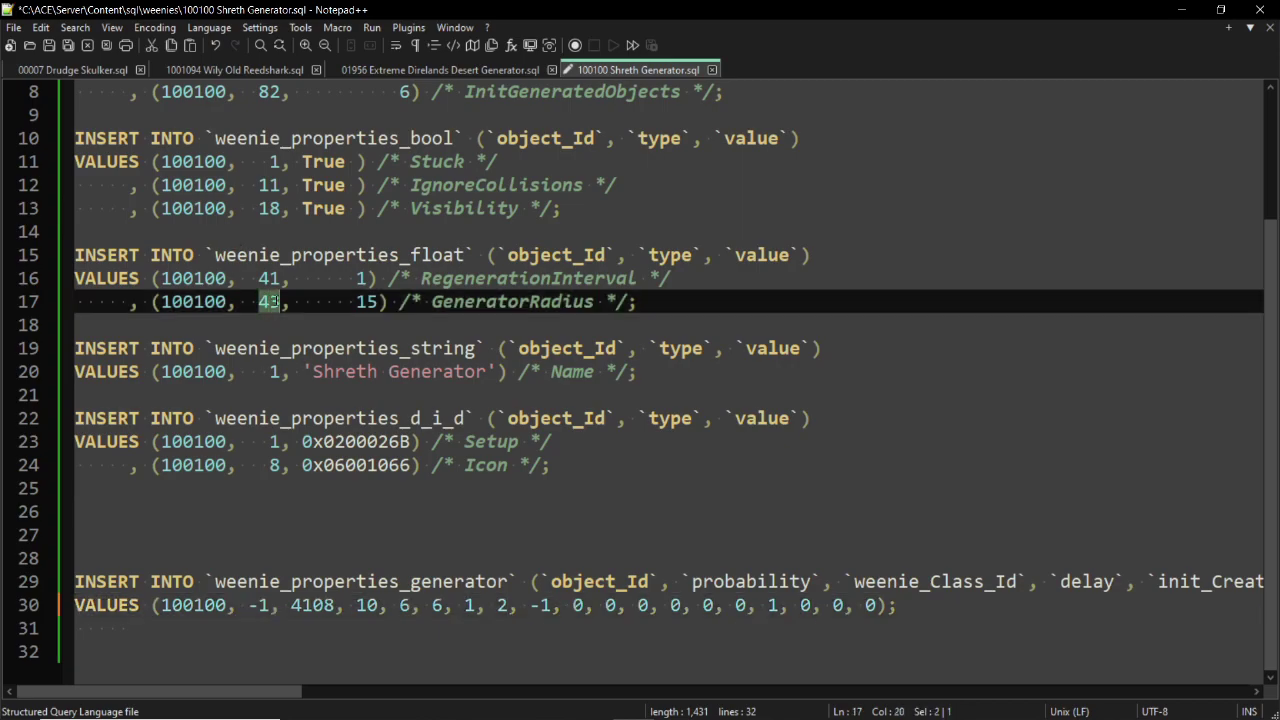
{"action": "left_click", "coordinate": [367, 302]}
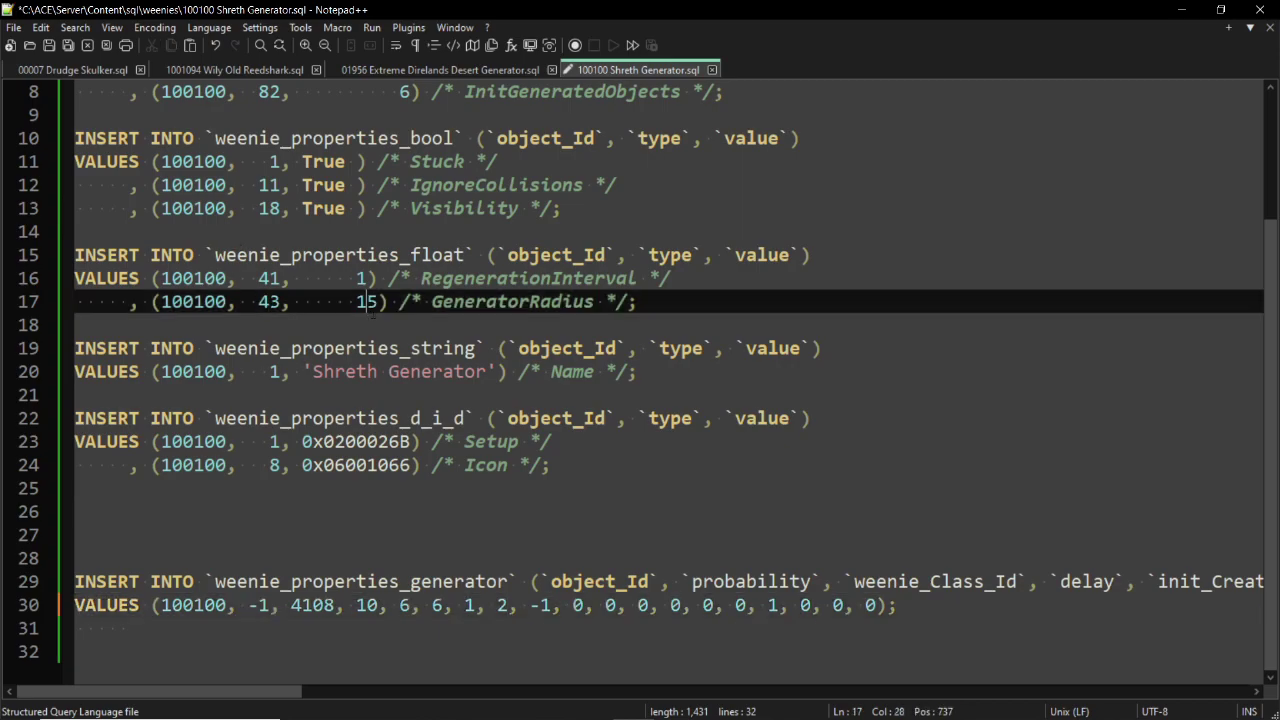
{"action": "left_click", "coordinate": [378, 304]}
{"action": "key", "text": "BackSpace"}
{"action": "type", "text": "0"}
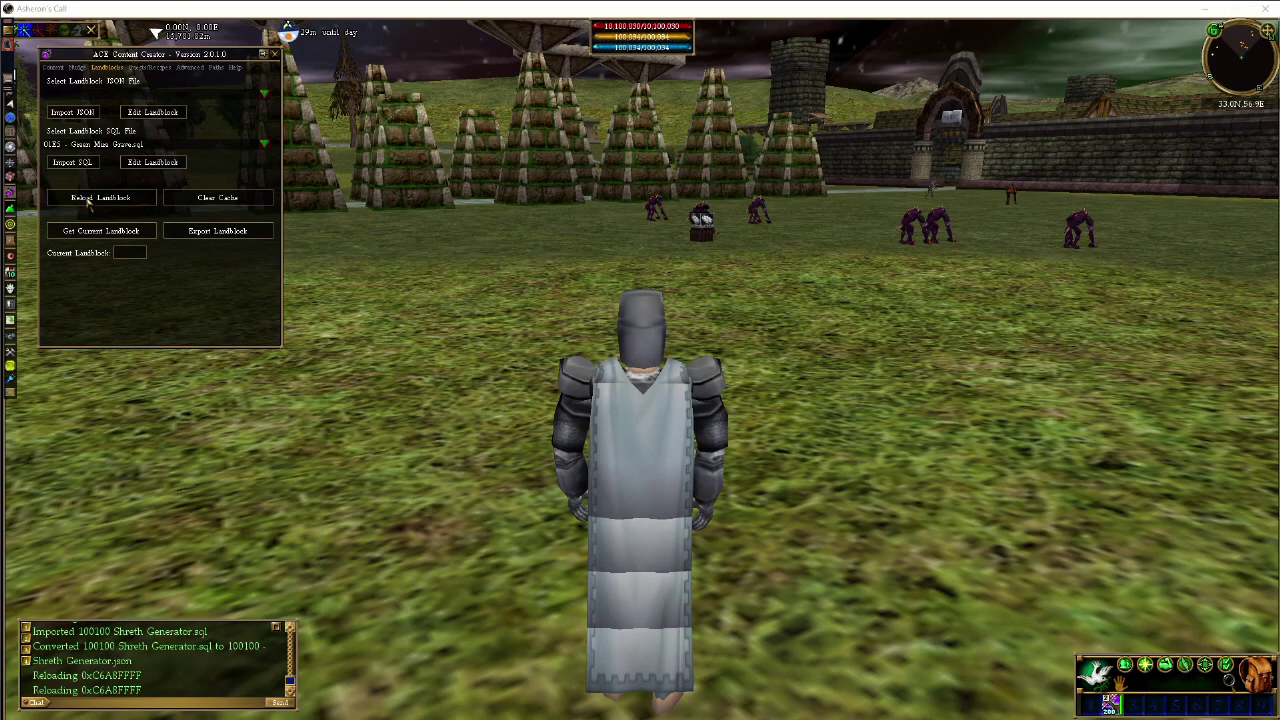
Step: Reload the landblock several times in Asheron's Call to respawn the shreths around the generator
{"action": "left_click", "coordinate": [92, 201]}
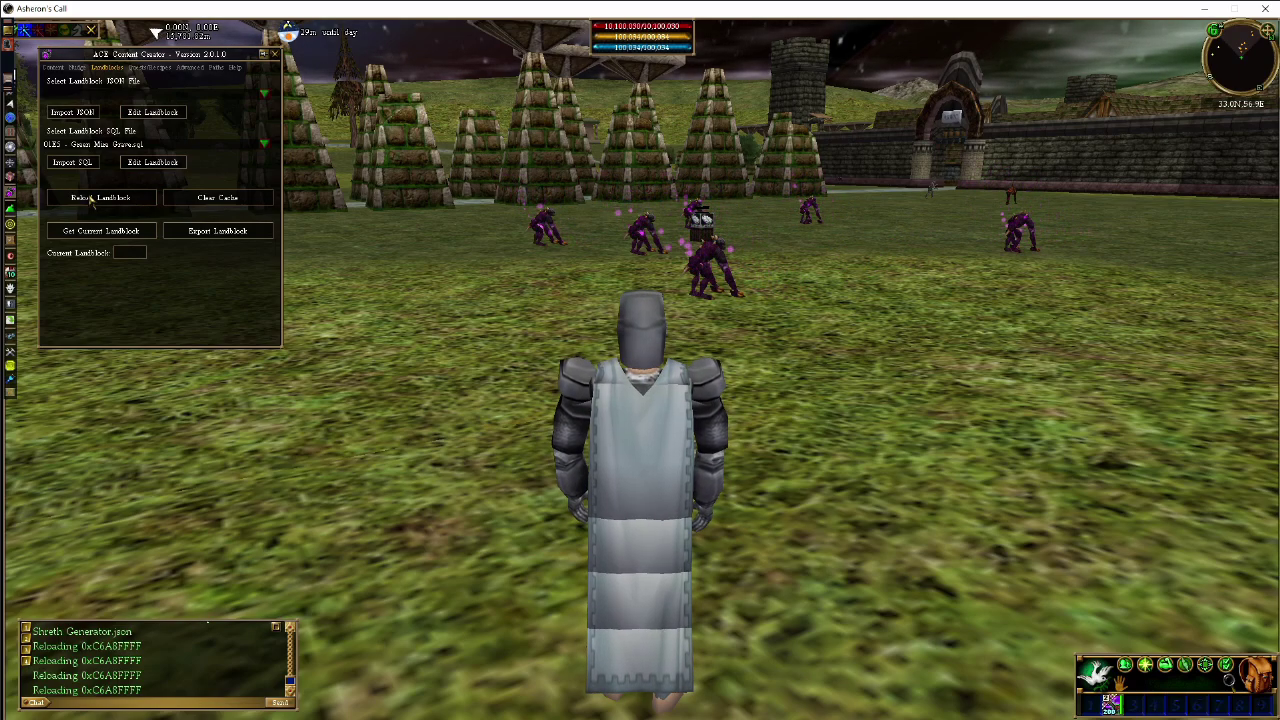
{"action": "left_click", "coordinate": [90, 198]}
{"action": "left_click", "coordinate": [90, 198]}
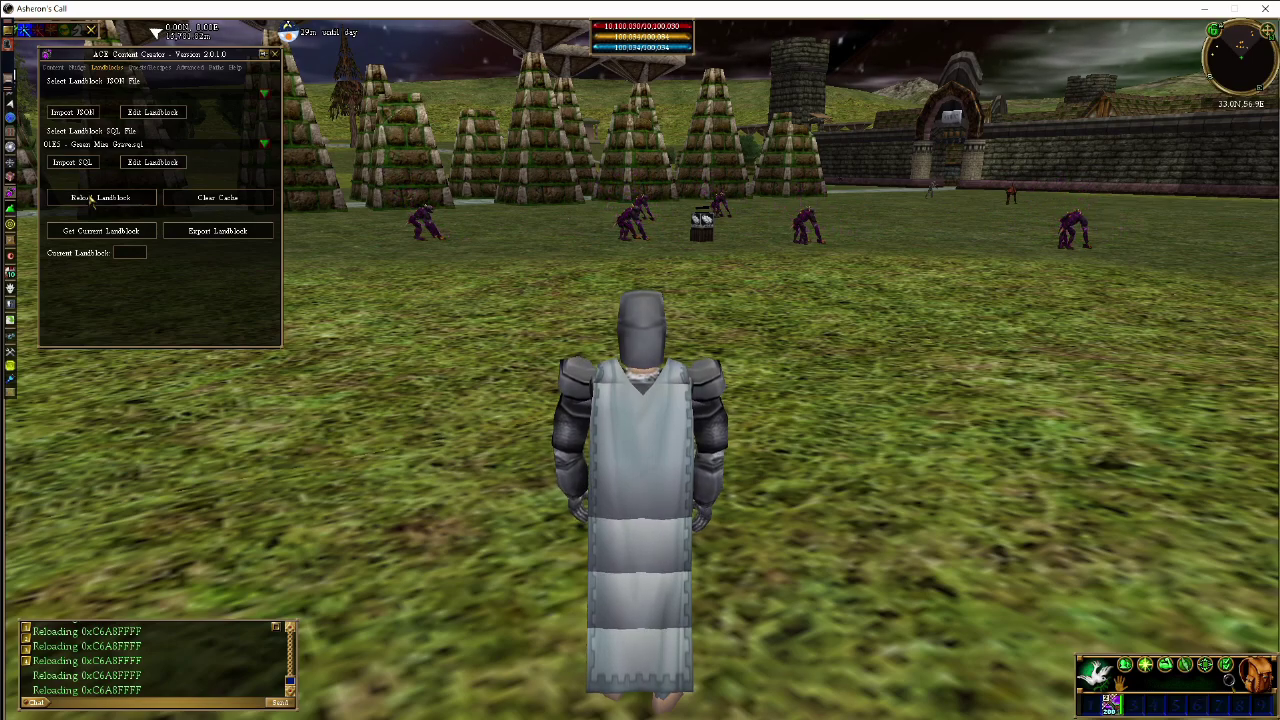
{"action": "left_click", "coordinate": [90, 198]}
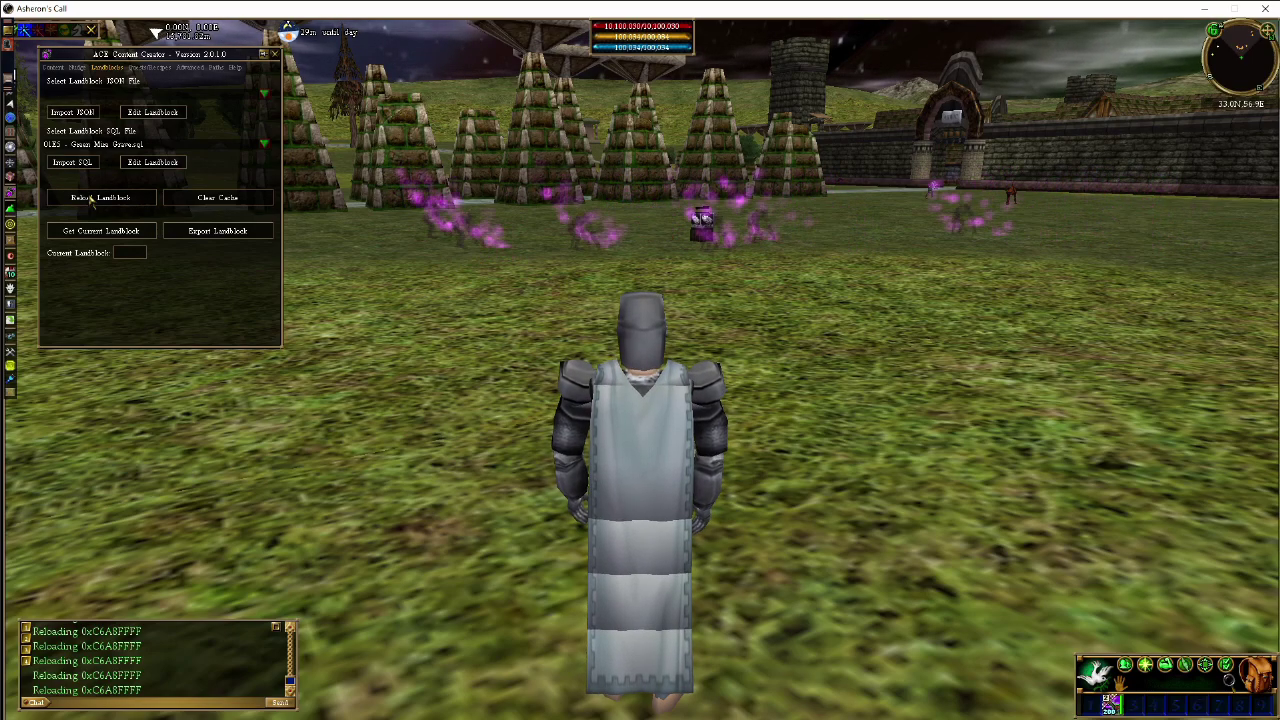
{"action": "left_click", "coordinate": [90, 198]}
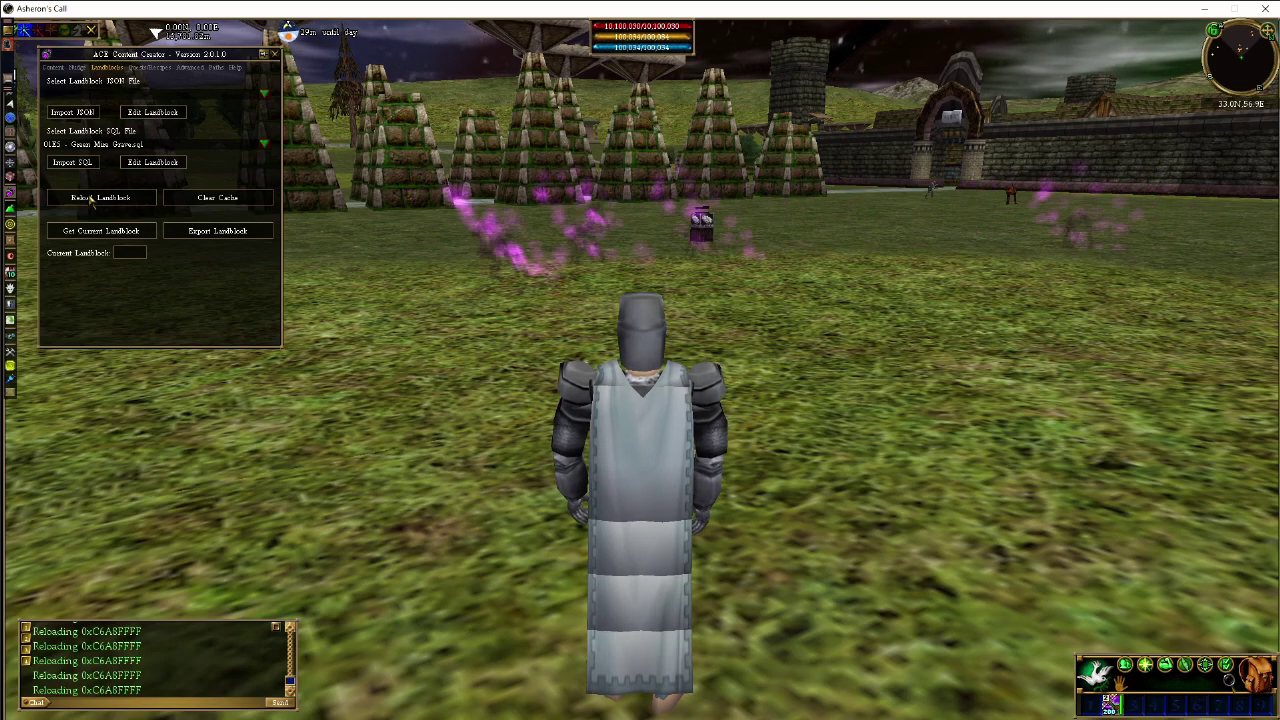
Step: In the Notepad++ SQL file, set the value just before the second -1 in the generator row to 1
{"action": "key", "text": "alt+Tab"}
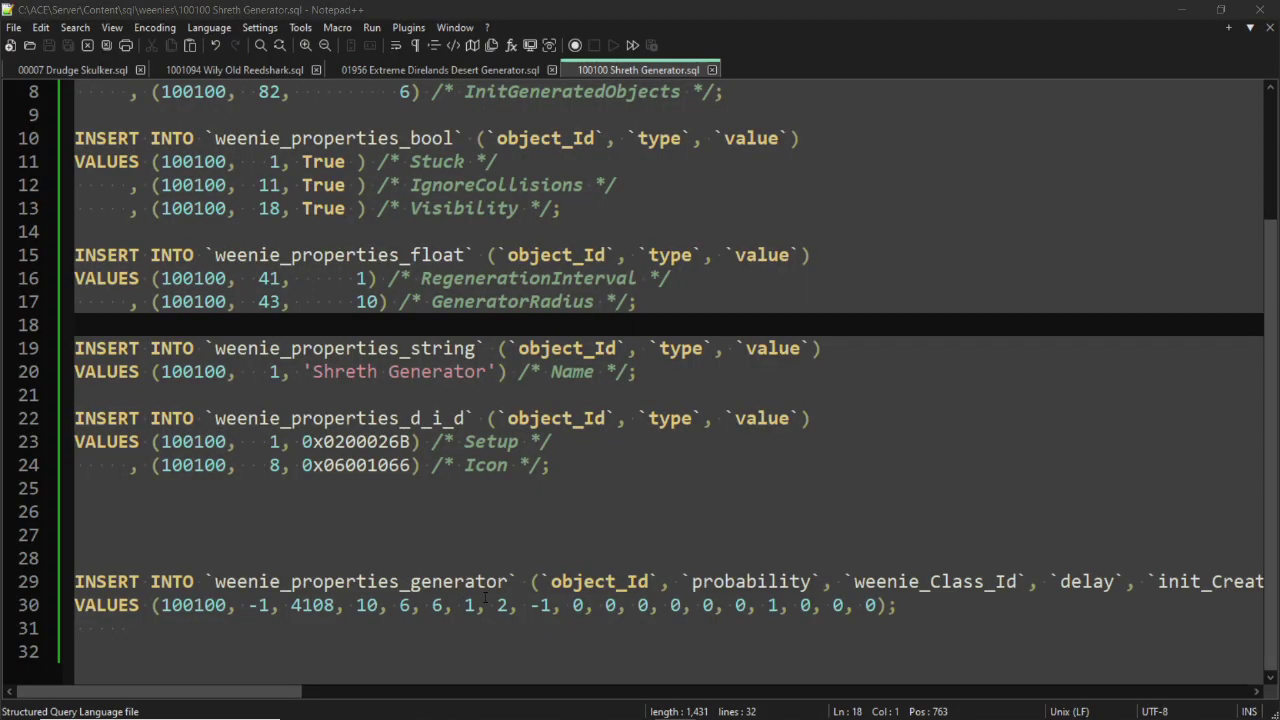
{"action": "left_click", "coordinate": [502, 605]}
{"action": "double_click", "coordinate": [502, 605]}
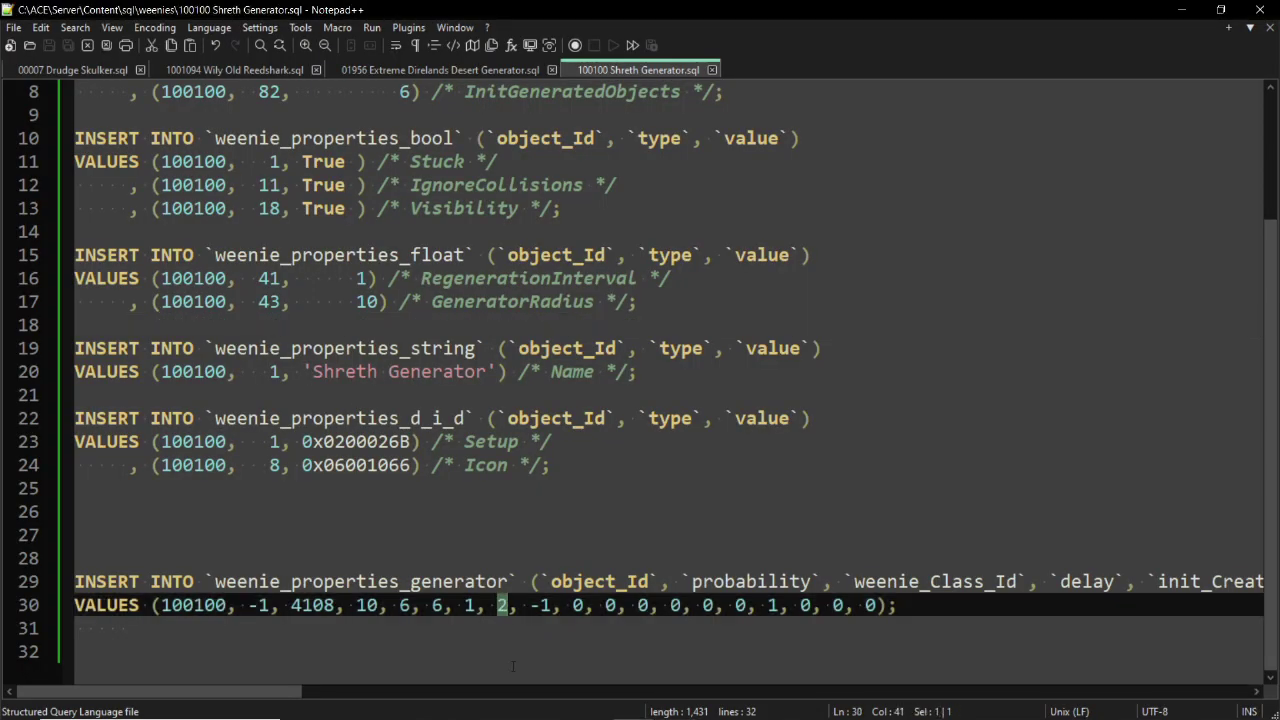
{"action": "type", "text": "1"}
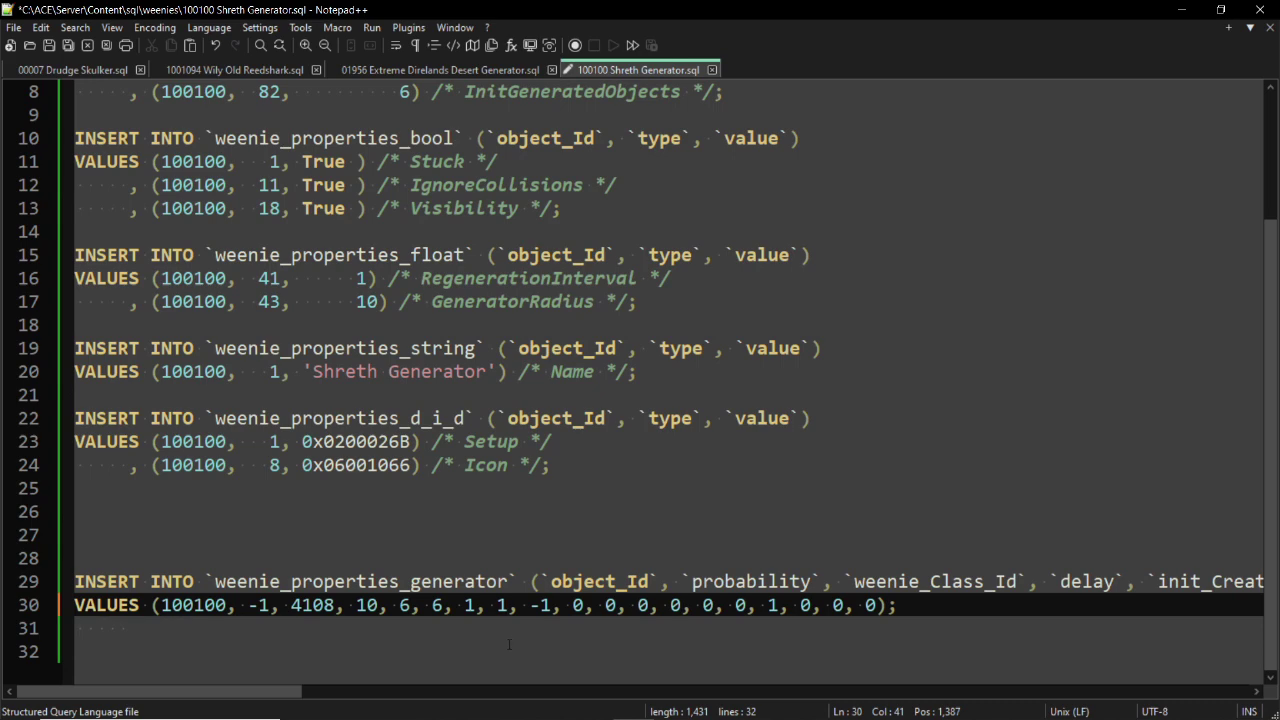
Step: Switch to Asheron's Call, walk up to the Shreth Generator and examine where the Gnawer Shreths spawn relative to it
{"action": "key", "text": "alt+Tab"}
{"action": "left_click", "coordinate": [765, 282]}
{"action": "key", "text": "w"}
{"action": "key", "text": "a"}
{"action": "key", "text": "a"}
{"action": "key", "text": "a"}
{"action": "left_click", "coordinate": [1000, 412]}
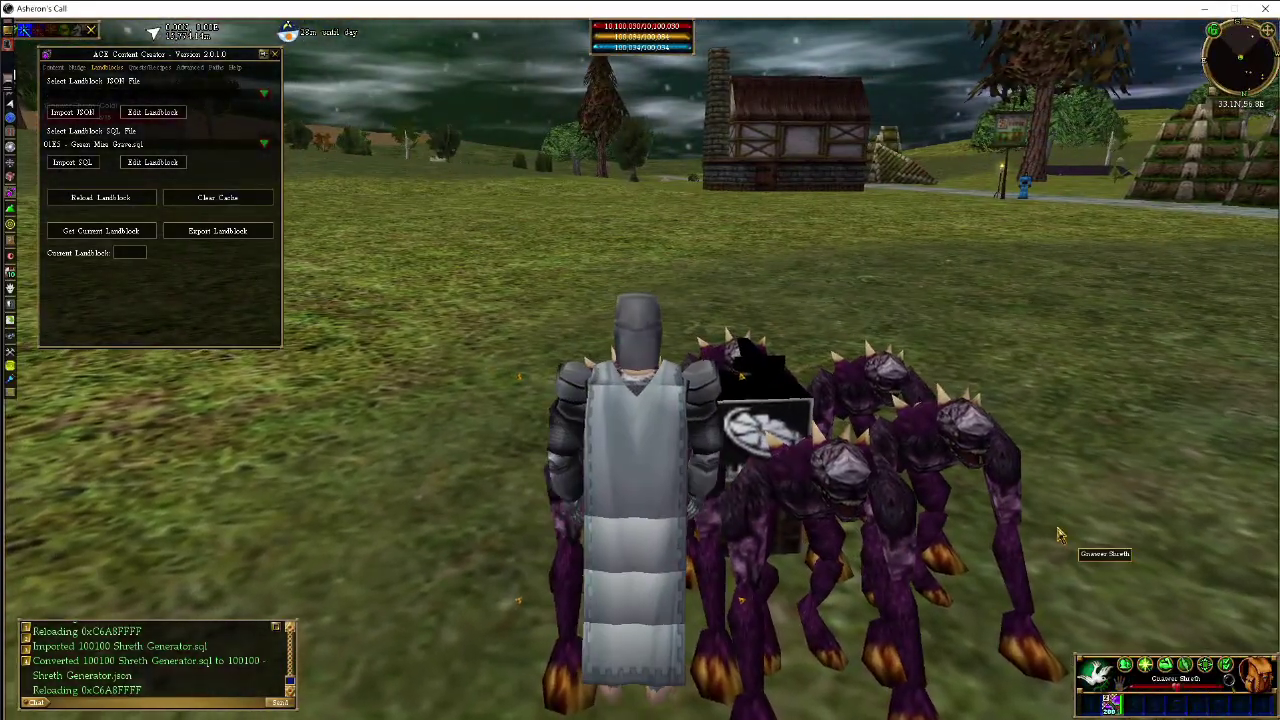
{"action": "key", "text": "d"}
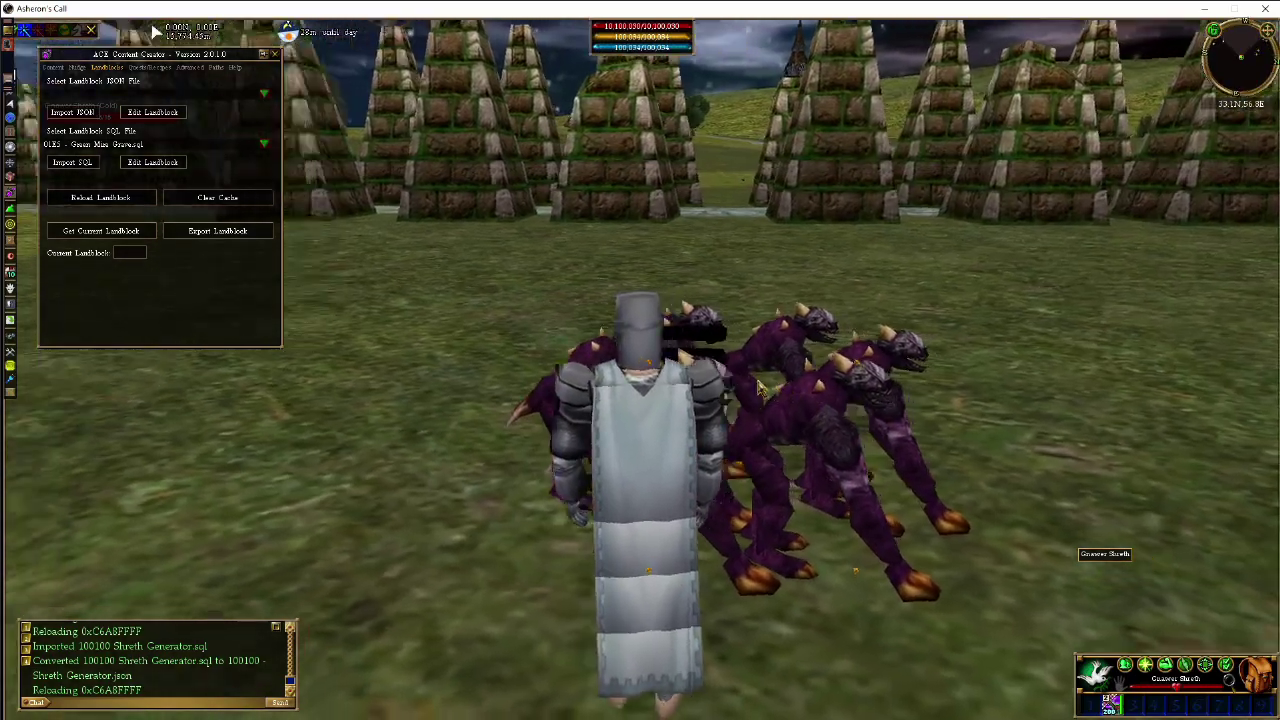
{"action": "key", "text": "a"}
{"action": "left_click", "coordinate": [833, 405]}
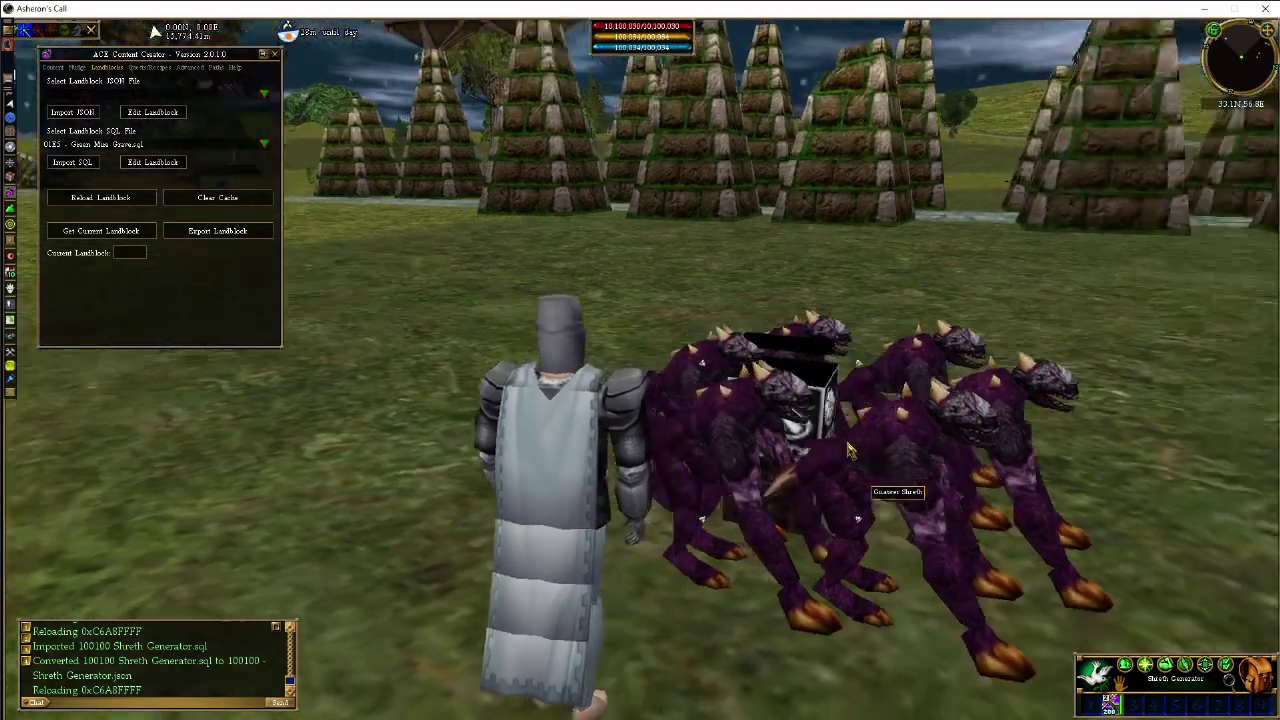
Step: Return to the SQL file in Notepad++ and select the 1 directly before the second -1 in the generator row
{"action": "key", "text": "alt+Tab"}
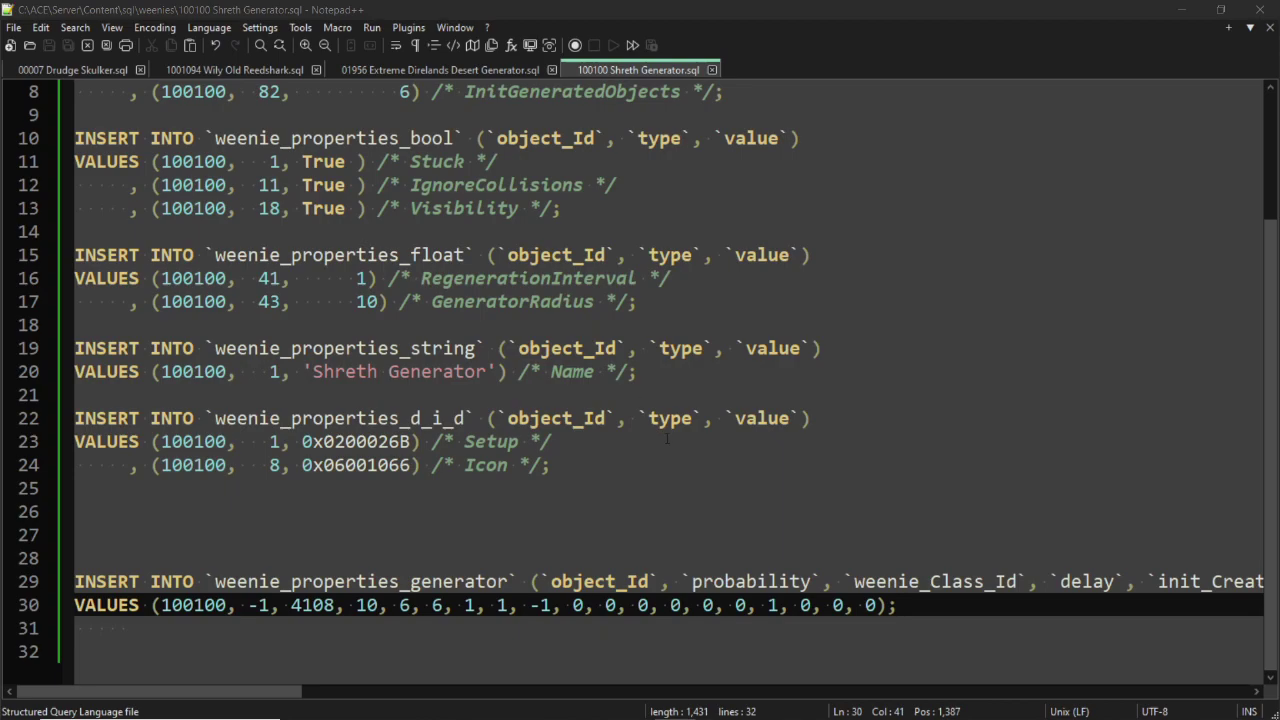
{"action": "key", "text": "shift+Left"}
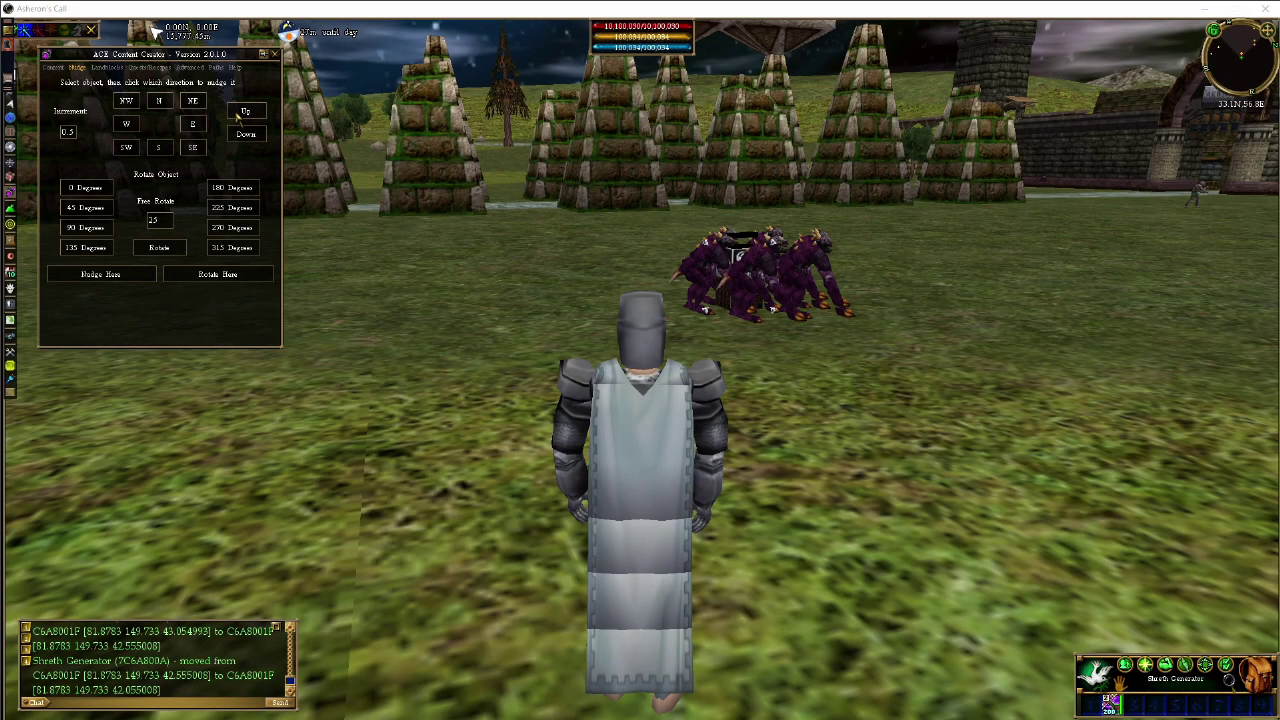
Step: Raise the Shreth Generator in Asheron's Call in 0.5 increments to a height of about 45.05
{"action": "left_click", "coordinate": [245, 111]}
{"action": "left_click", "coordinate": [244, 112]}
{"action": "left_click", "coordinate": [244, 112]}
{"action": "left_click", "coordinate": [243, 113]}
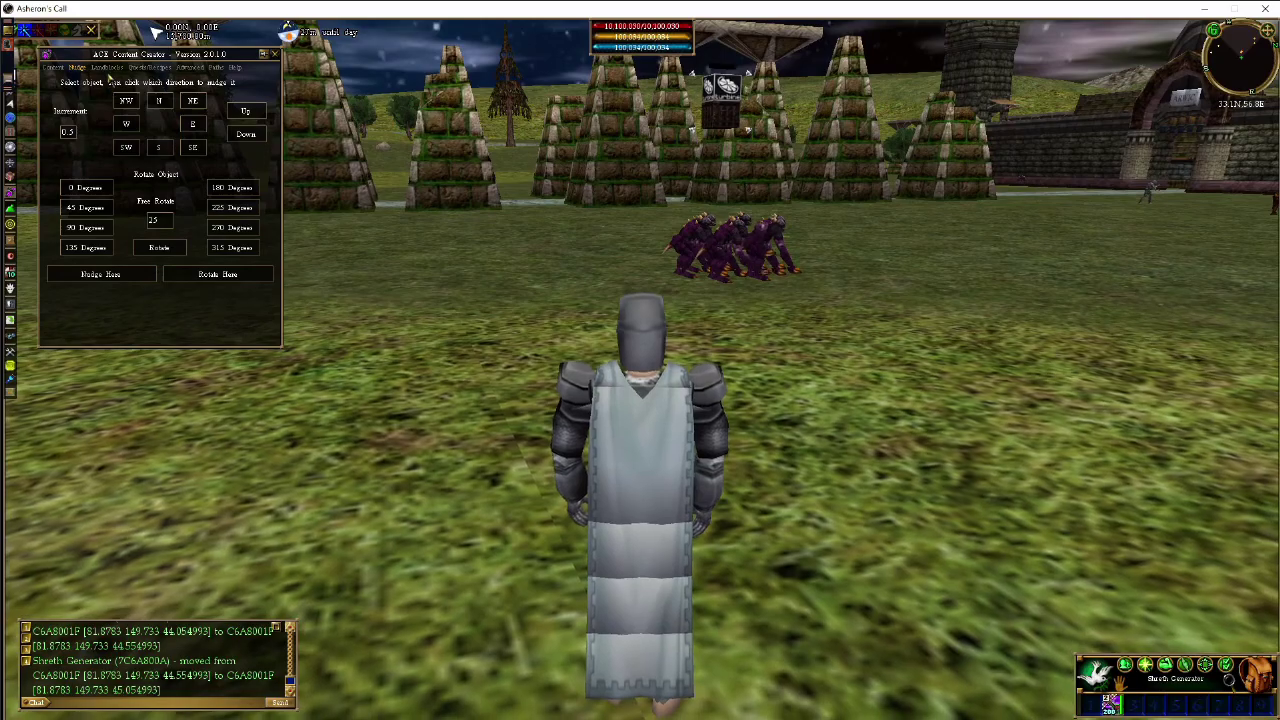
Step: Reload the landblock with the Shreth Generator raised above the ground
{"action": "left_click", "coordinate": [107, 67]}
{"action": "left_click", "coordinate": [101, 198]}
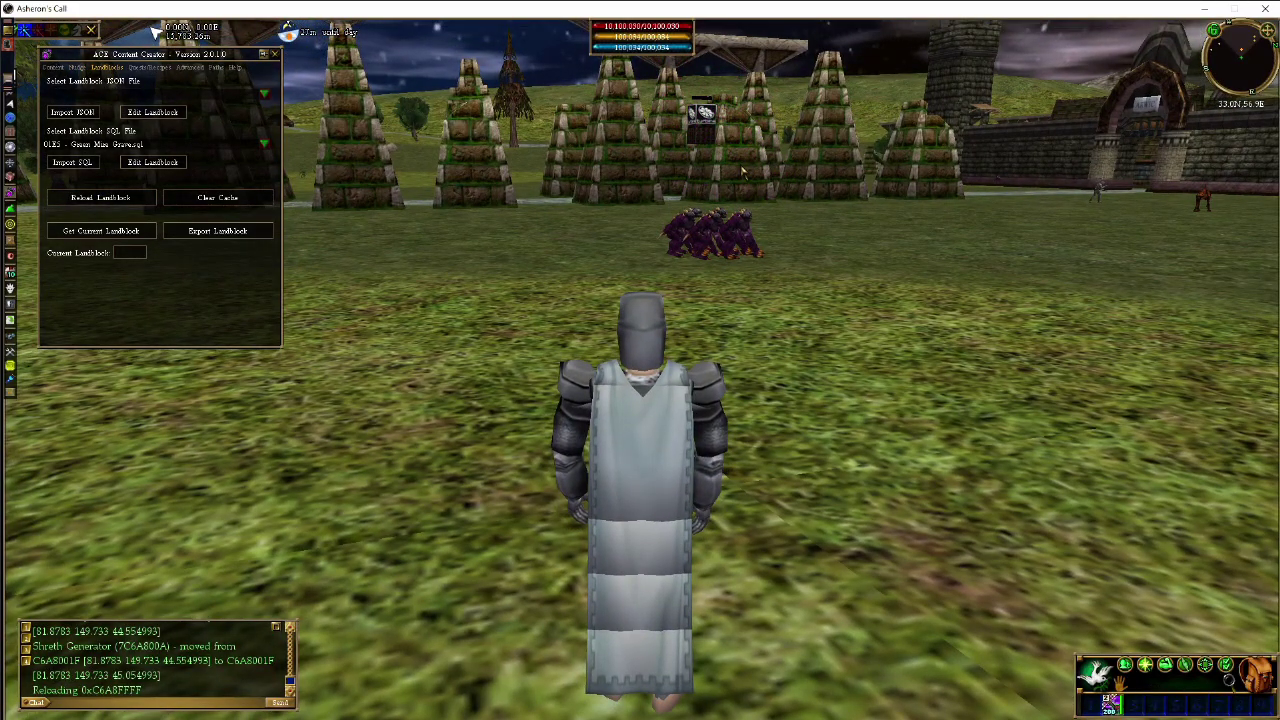
{"action": "left_click", "coordinate": [134, 200]}
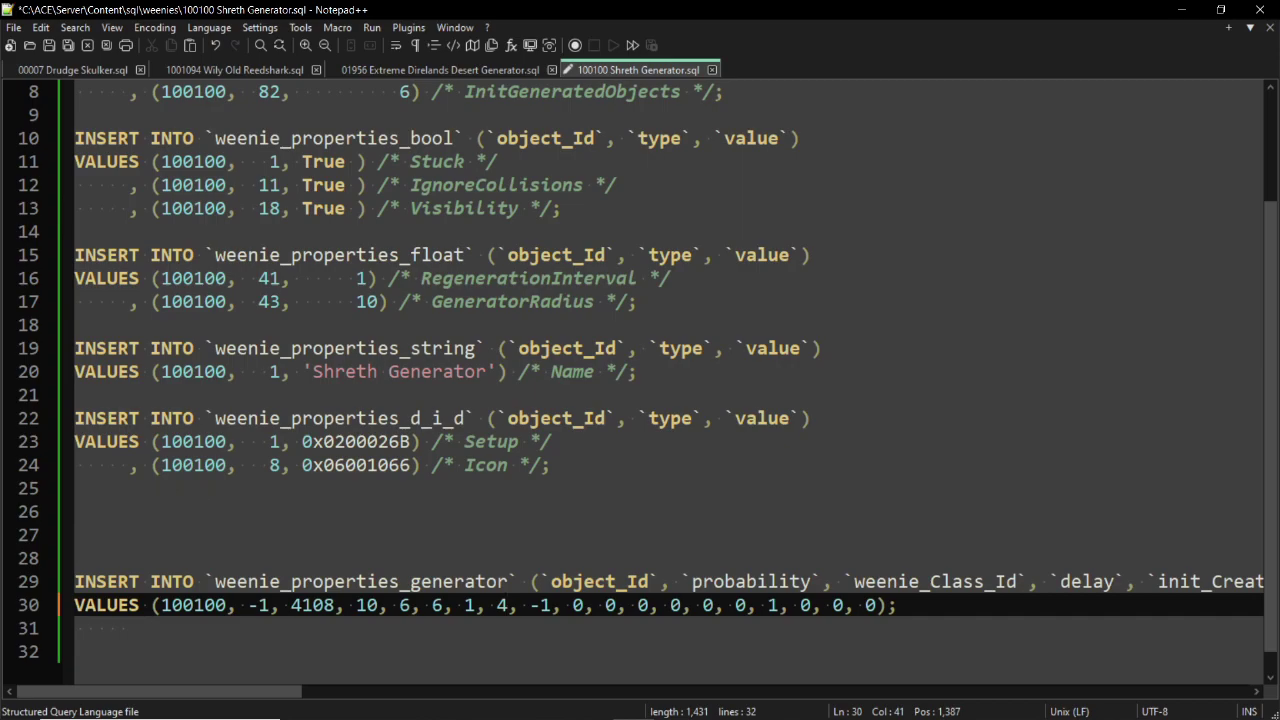
Step: Examine the origin and angle columns of the weenie_properties_generator statement in the SQL file and highlight the closing 1, 0, 0, 0 values
{"action": "left_click", "coordinate": [386, 719]}
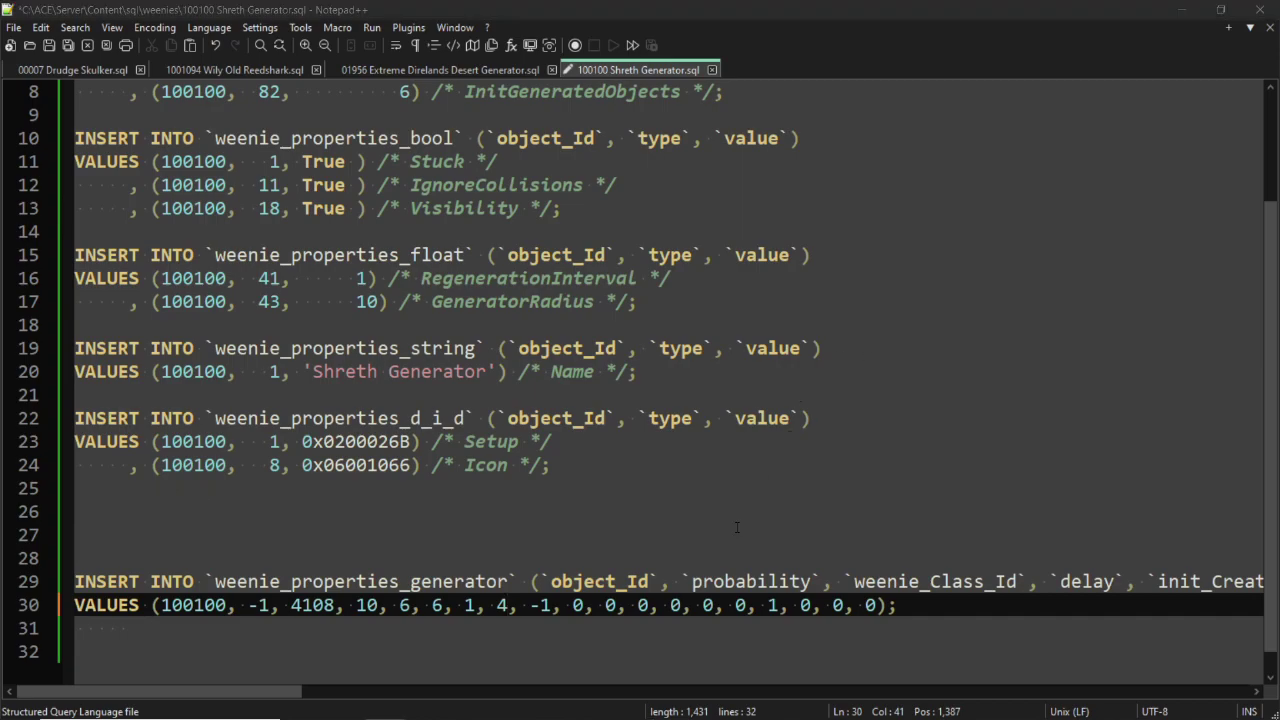
{"action": "left_click_drag", "start_coordinate": [278, 697], "coordinate": [732, 703]}
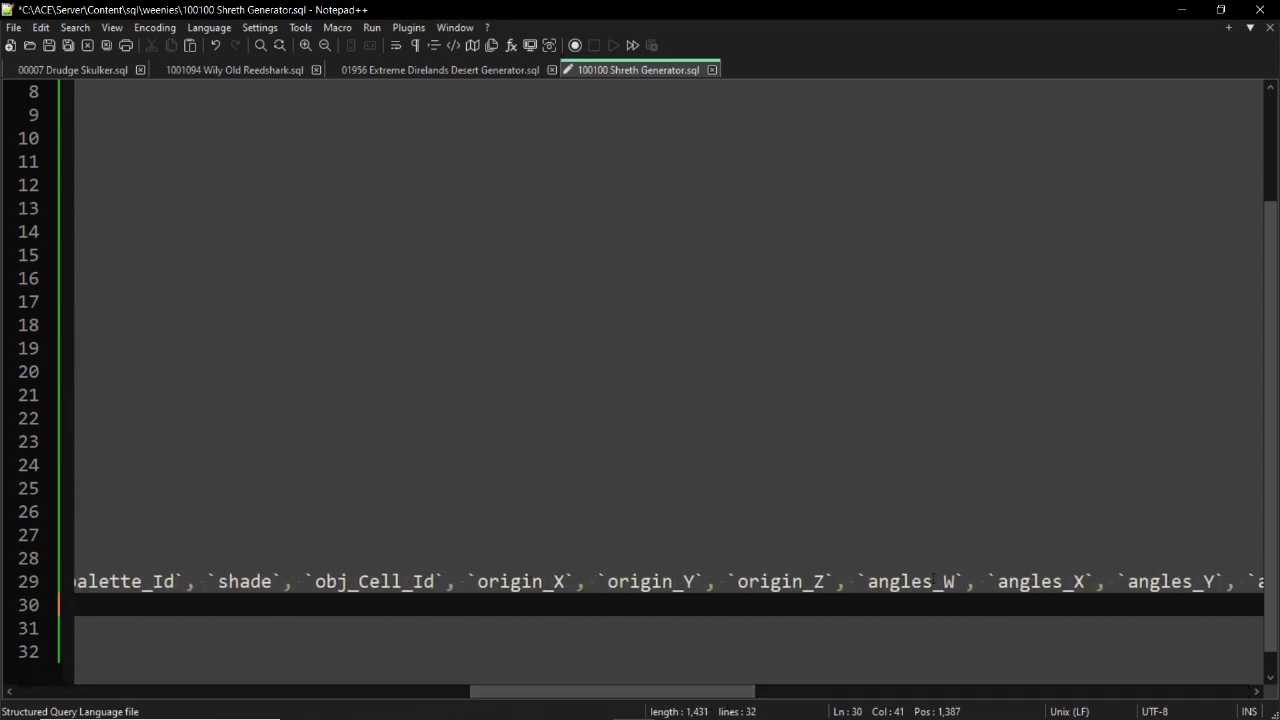
{"action": "scroll", "coordinate": [651, 668], "scroll_direction": "left", "scroll_amount": 10}
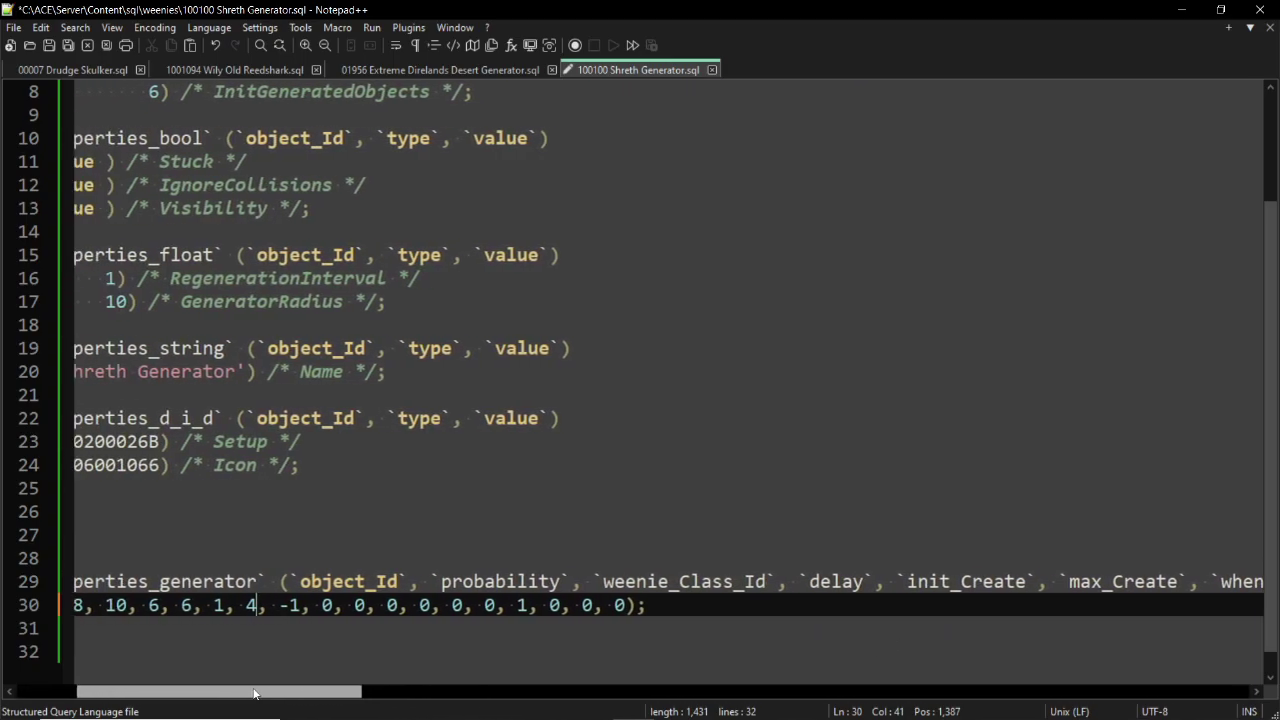
{"action": "left_click_drag", "start_coordinate": [631, 605], "coordinate": [740, 605]}
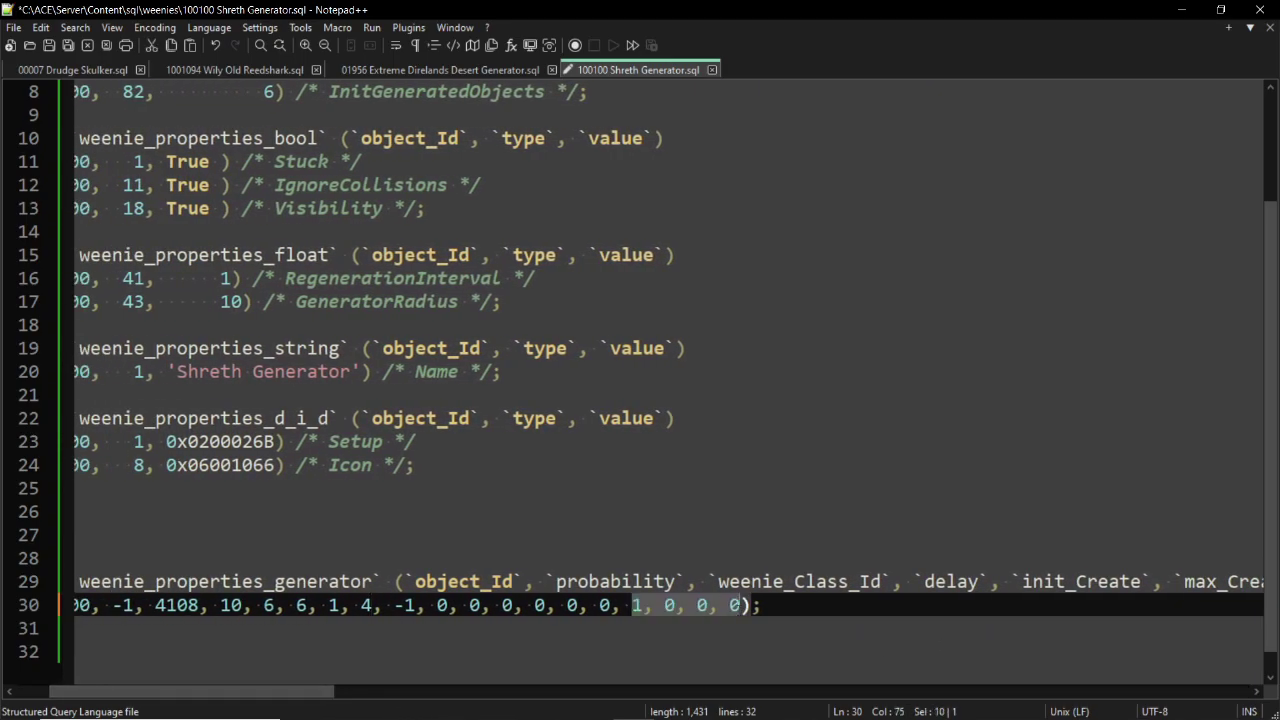
{"action": "left_click", "coordinate": [610, 605]}
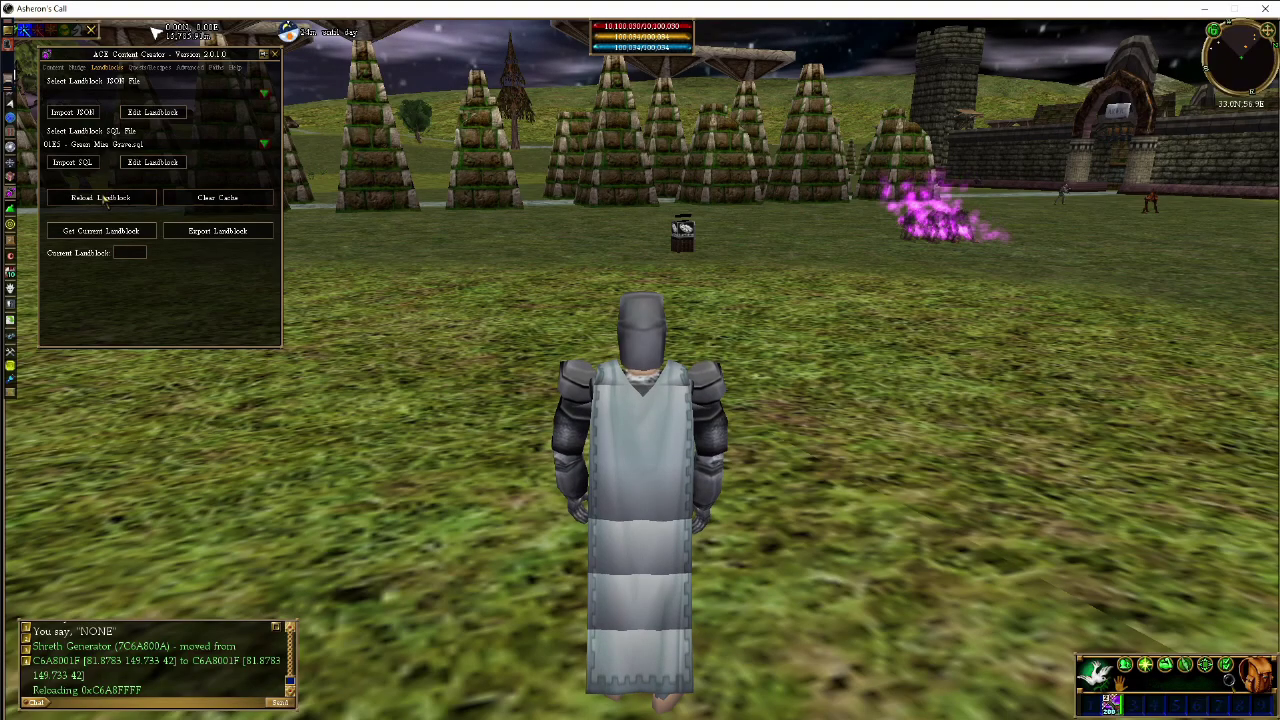
Step: Move around the Shreth Generator in Asheron's Call, examine the shreth group's position relative to it, and select a shreth and the generator
{"action": "key", "text": "c"}
{"action": "key", "text": "w"}
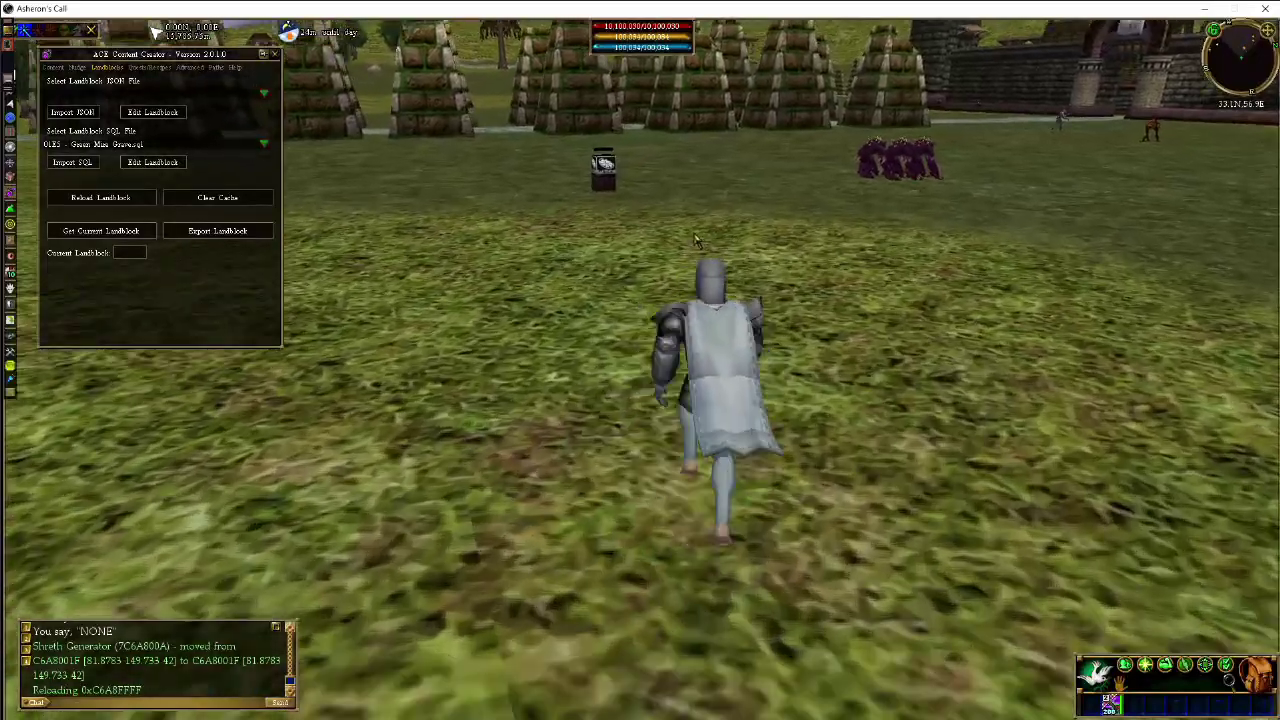
{"action": "key", "text": "d"}
{"action": "key", "text": "z"}
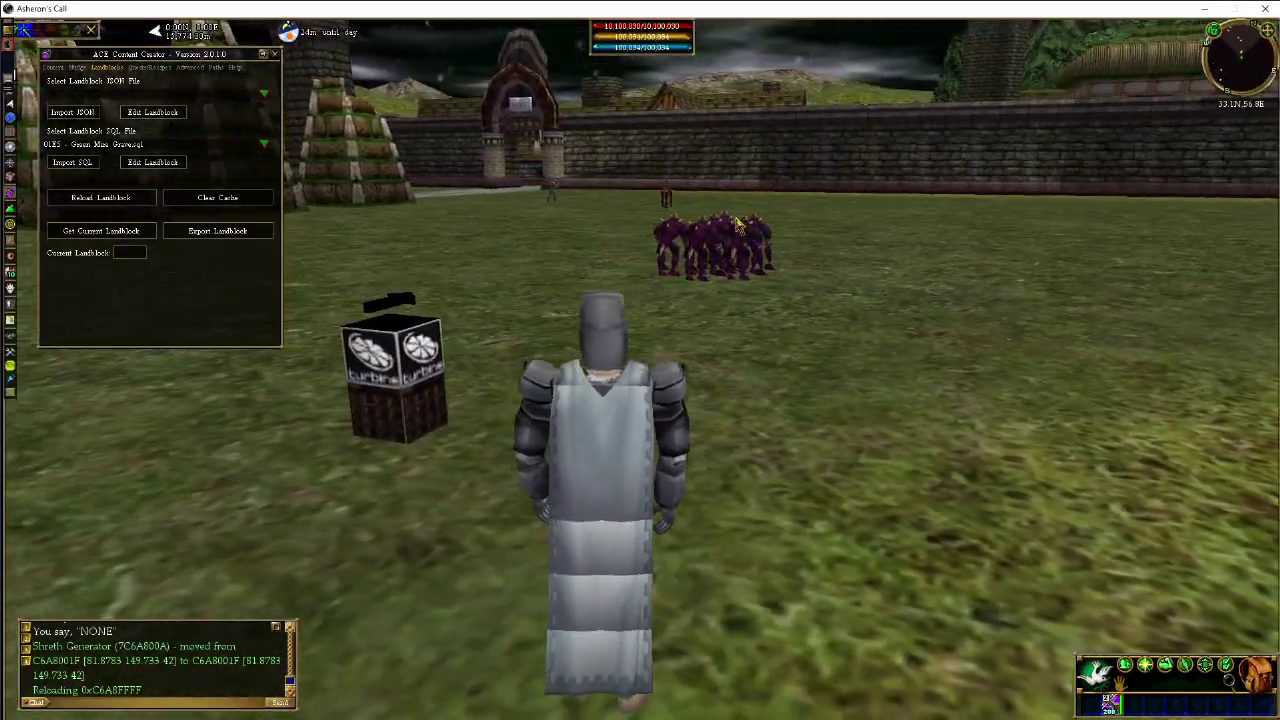
{"action": "left_click", "coordinate": [762, 243]}
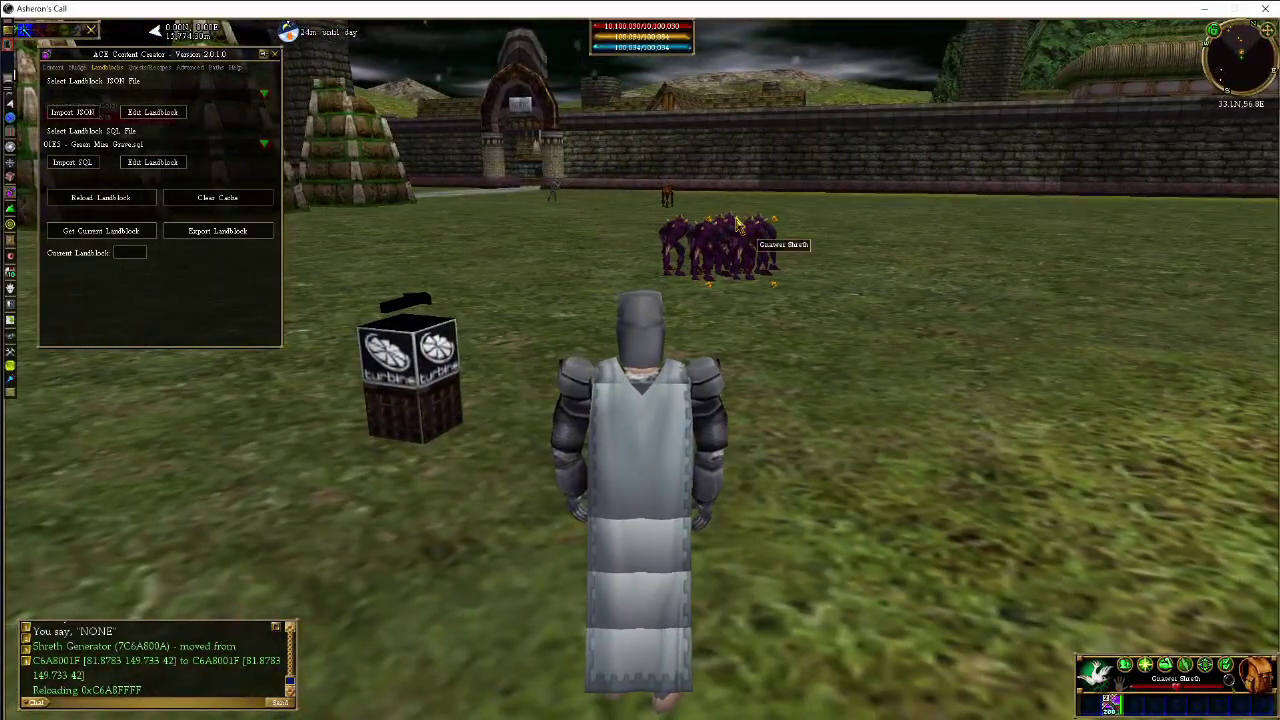
{"action": "key", "text": "a"}
{"action": "key", "text": "a"}
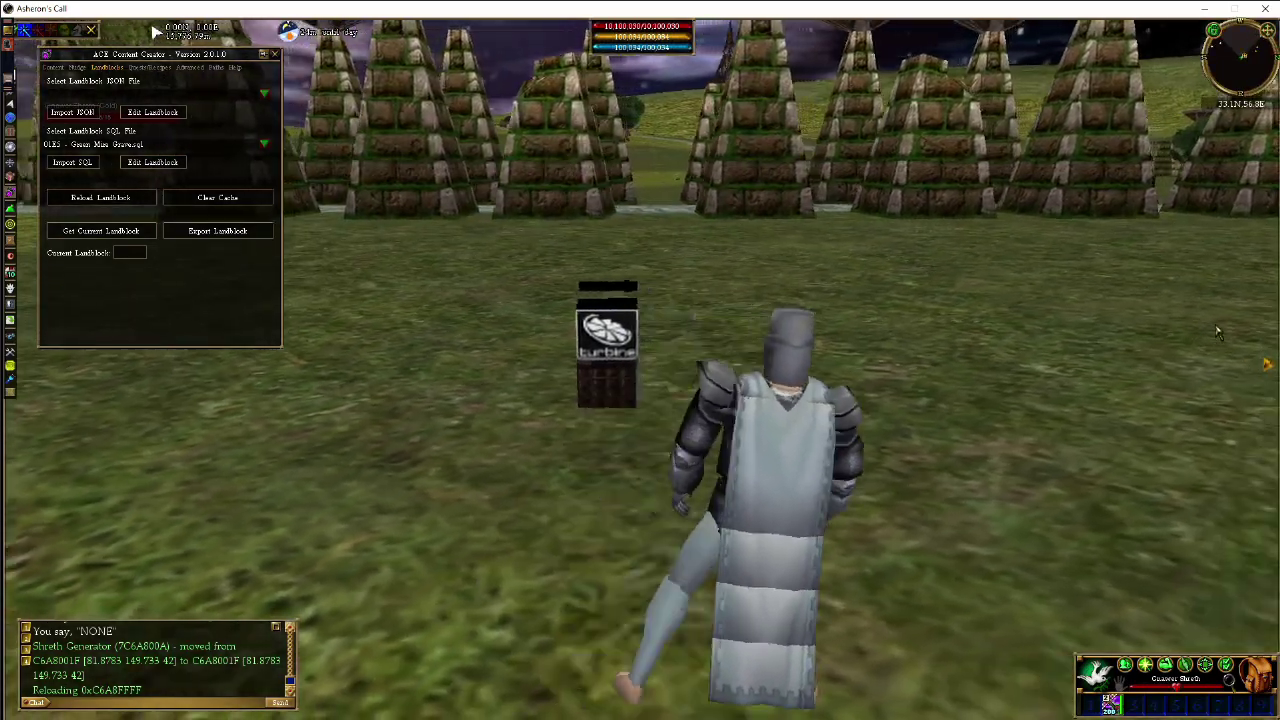
{"action": "key", "text": "d"}
{"action": "key", "text": "z"}
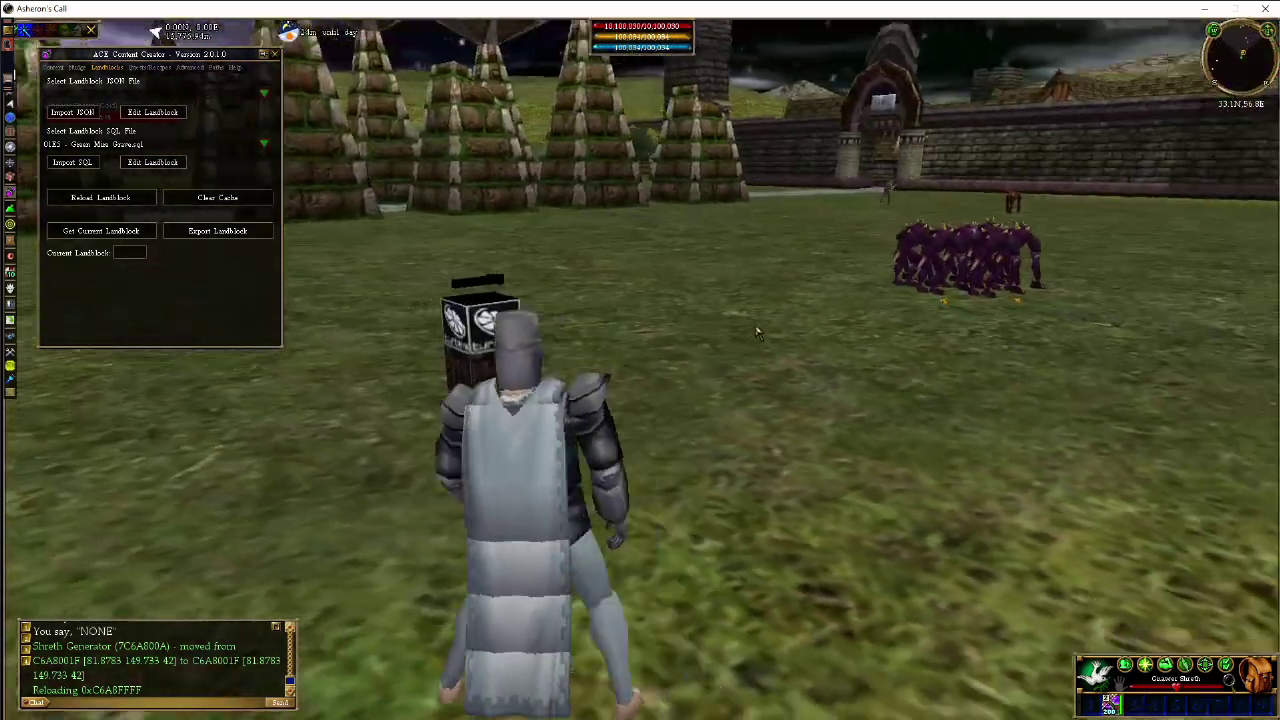
{"action": "key", "text": "d"}
{"action": "key", "text": "a"}
{"action": "key", "text": "a"}
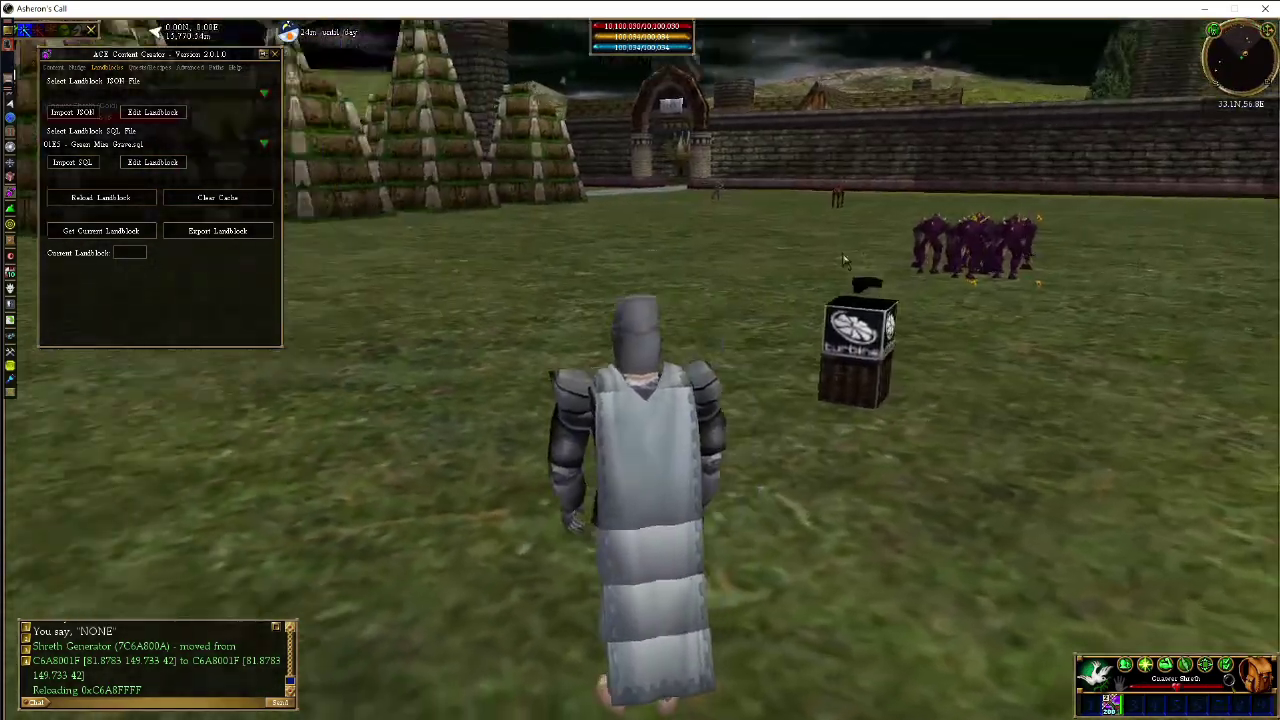
{"action": "key", "text": "d"}
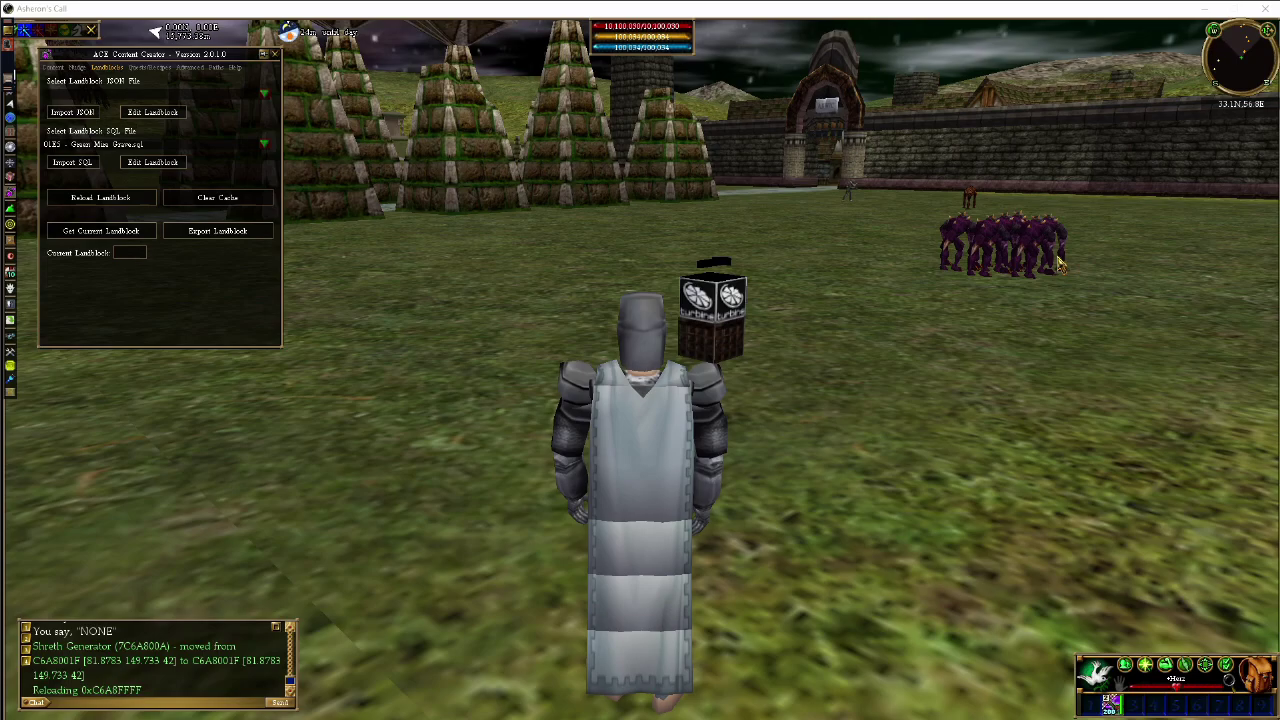
{"action": "left_click", "coordinate": [640, 460]}
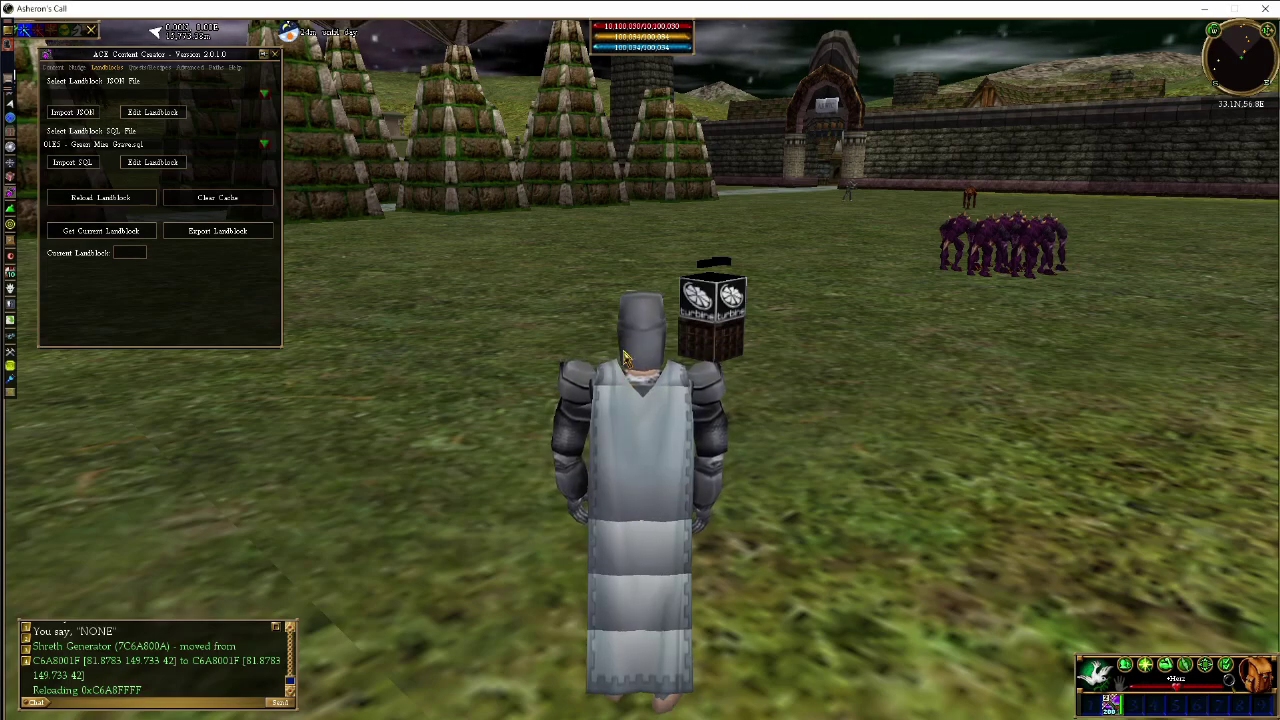
{"action": "left_click", "coordinate": [705, 298]}
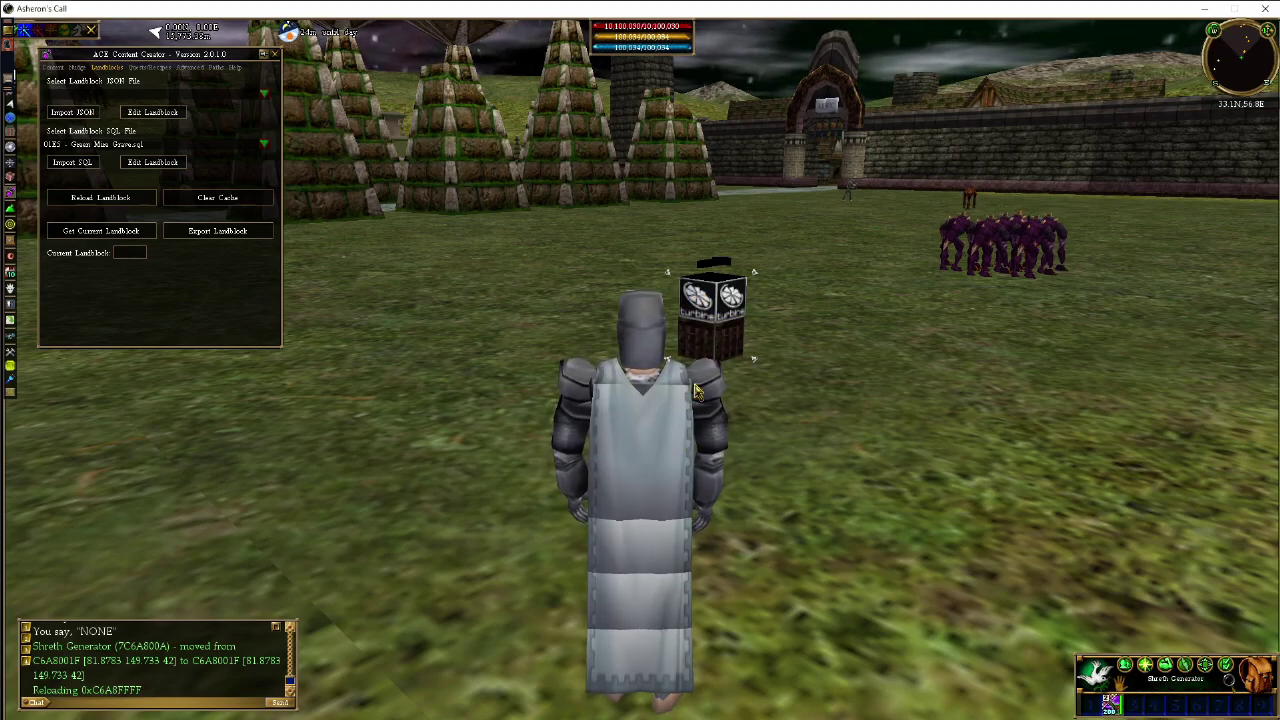
Step: Back the character away from the Shreth Generator, output its current location to the chat with the loc command, and enlarge the chat window
{"action": "left_click", "coordinate": [646, 431]}
{"action": "key", "text": "x"}
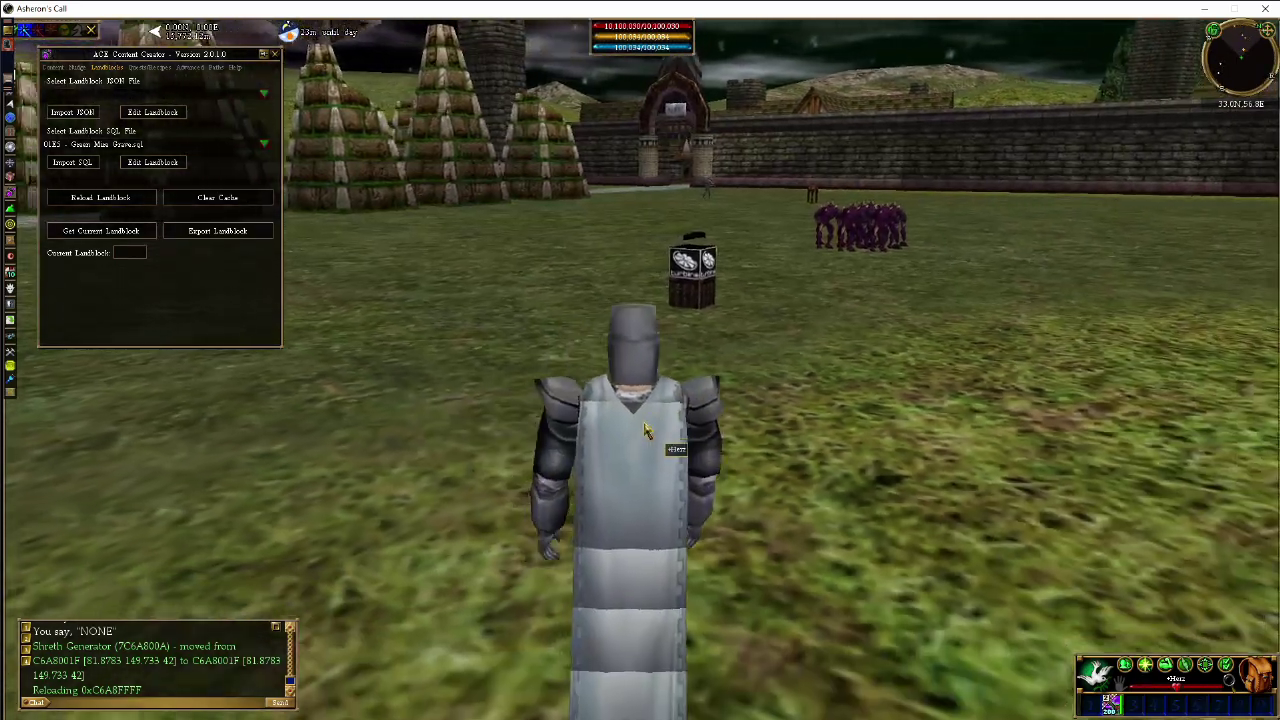
{"action": "type", "text": "loc"}
{"action": "key", "text": "Return"}
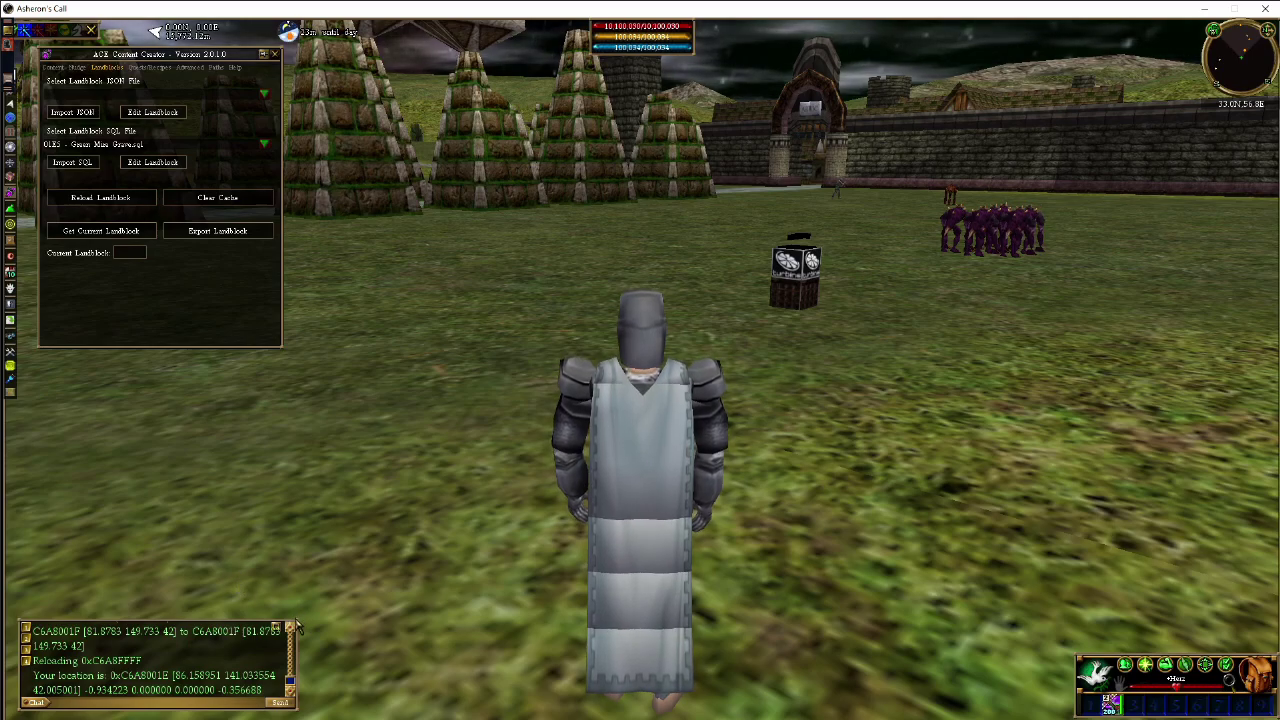
{"action": "left_click_drag", "start_coordinate": [298, 626], "coordinate": [475, 549]}
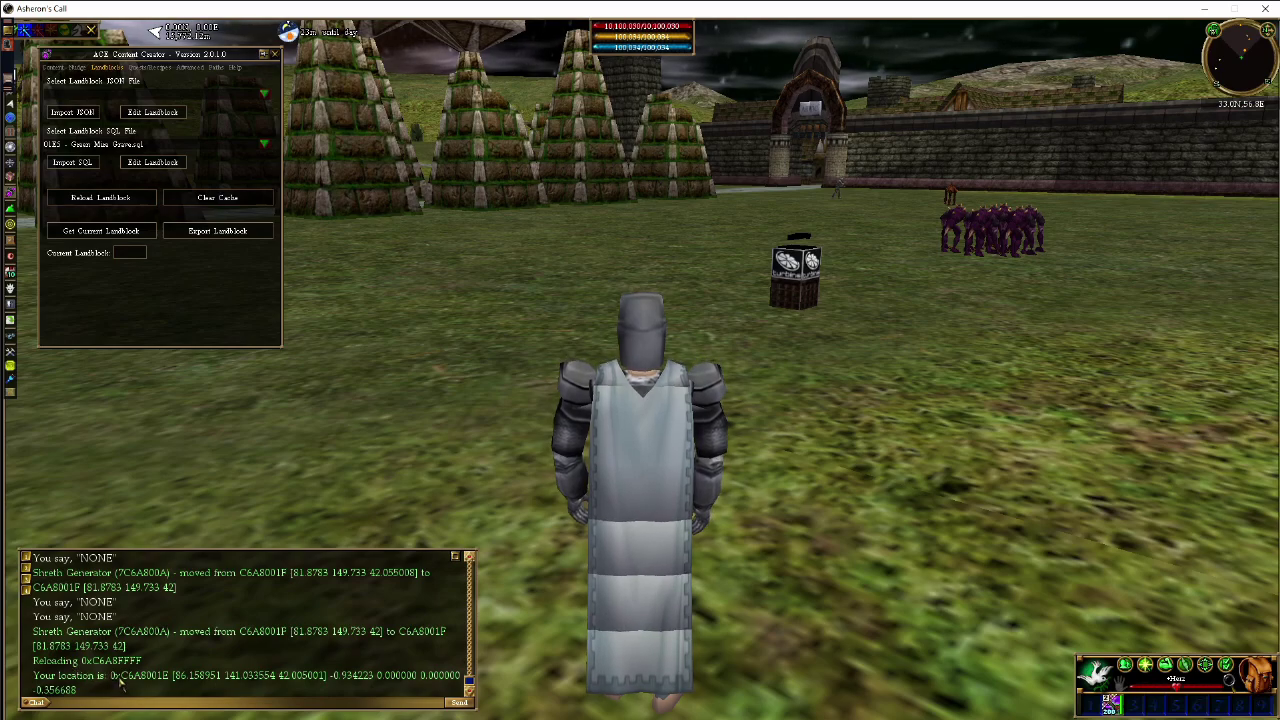
Step: Copy the reported location from the chat and paste it over the trailing 0, 0, 10, 0, 1, 0, 0, 0 values of the generator row in Notepad++
{"action": "left_click_drag", "start_coordinate": [113, 680], "coordinate": [167, 690]}
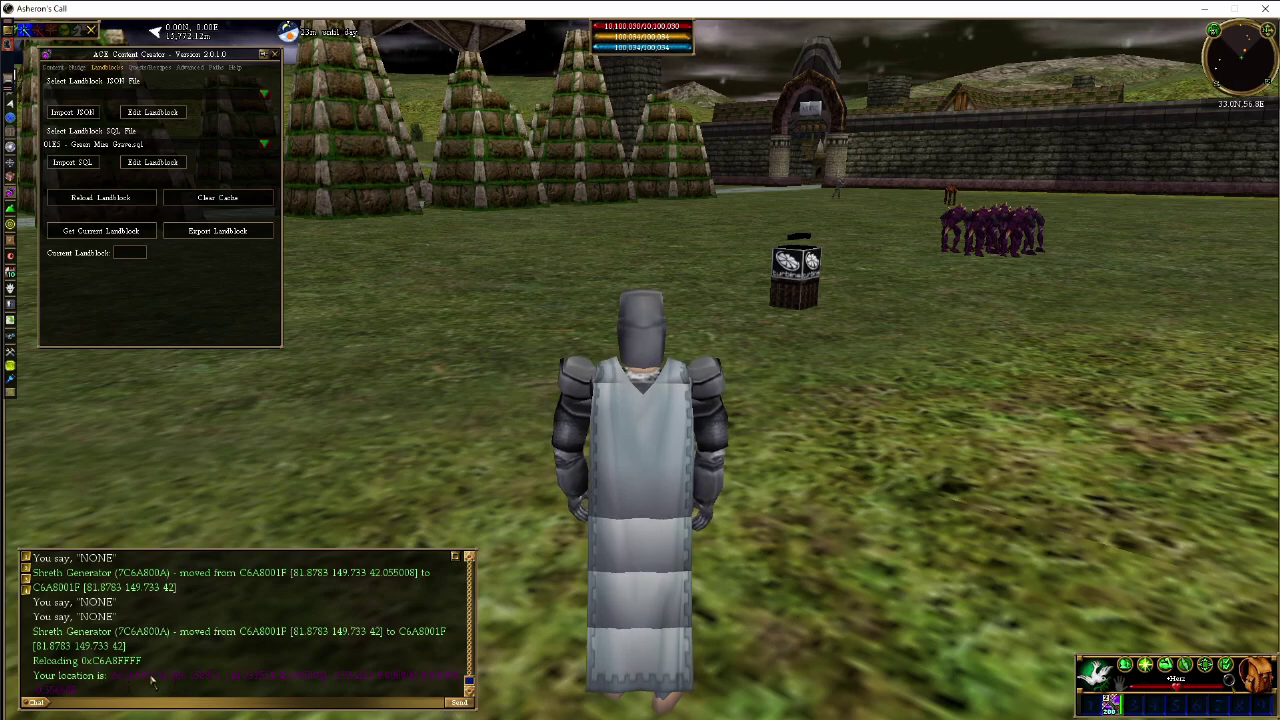
{"action": "left_click", "coordinate": [152, 678]}
{"action": "left_click_drag", "start_coordinate": [119, 692], "coordinate": [112, 681]}
{"action": "key", "text": "ctrl+c"}
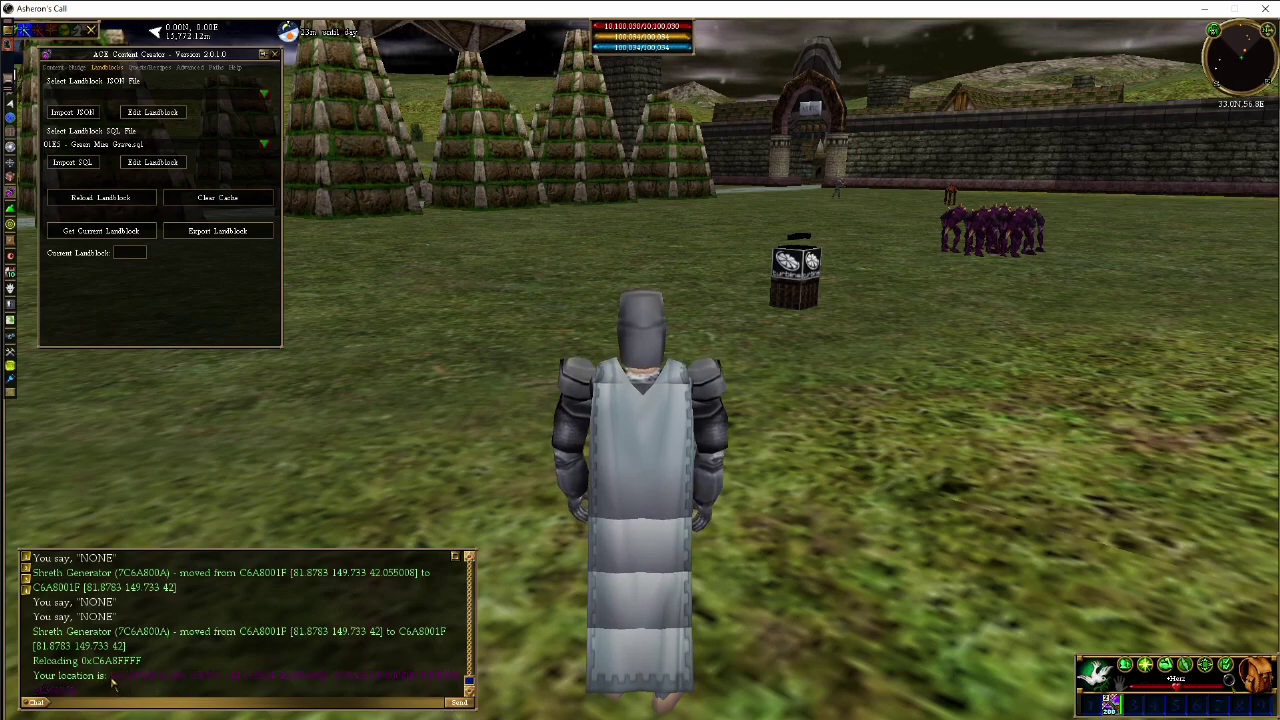
{"action": "key", "text": "alt+Tab"}
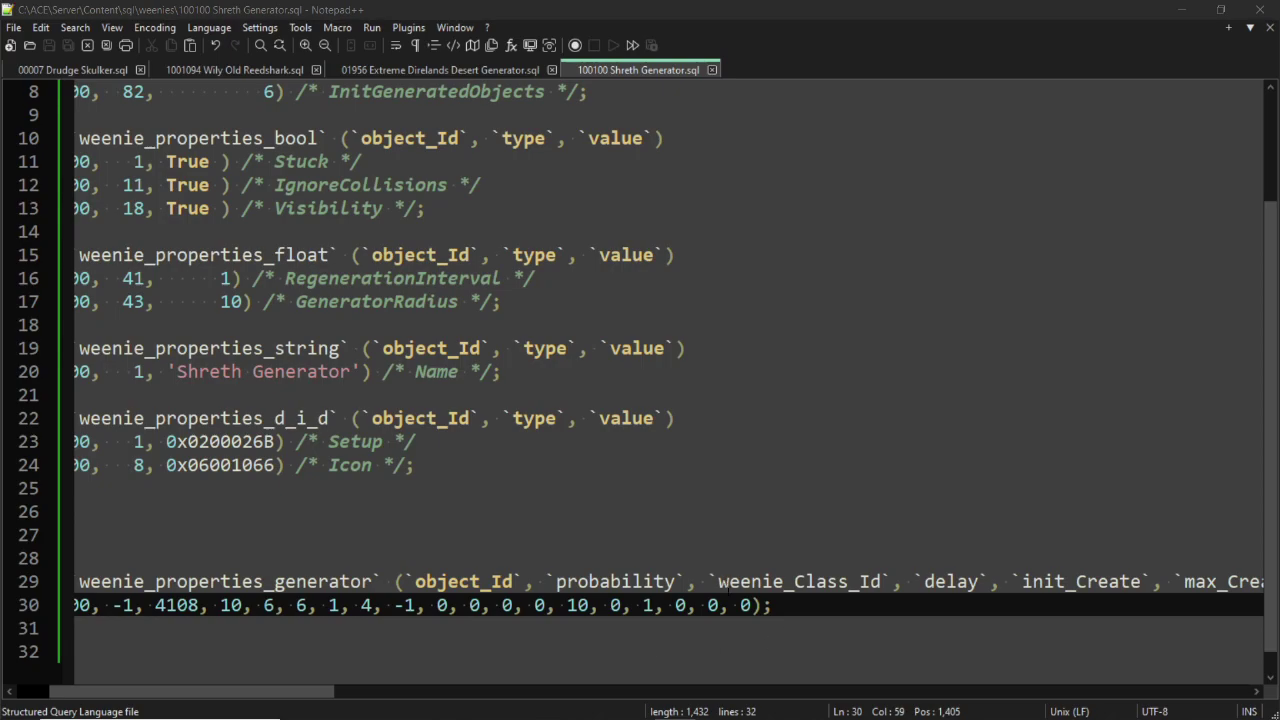
{"action": "left_click_drag", "start_coordinate": [752, 605], "coordinate": [503, 603]}
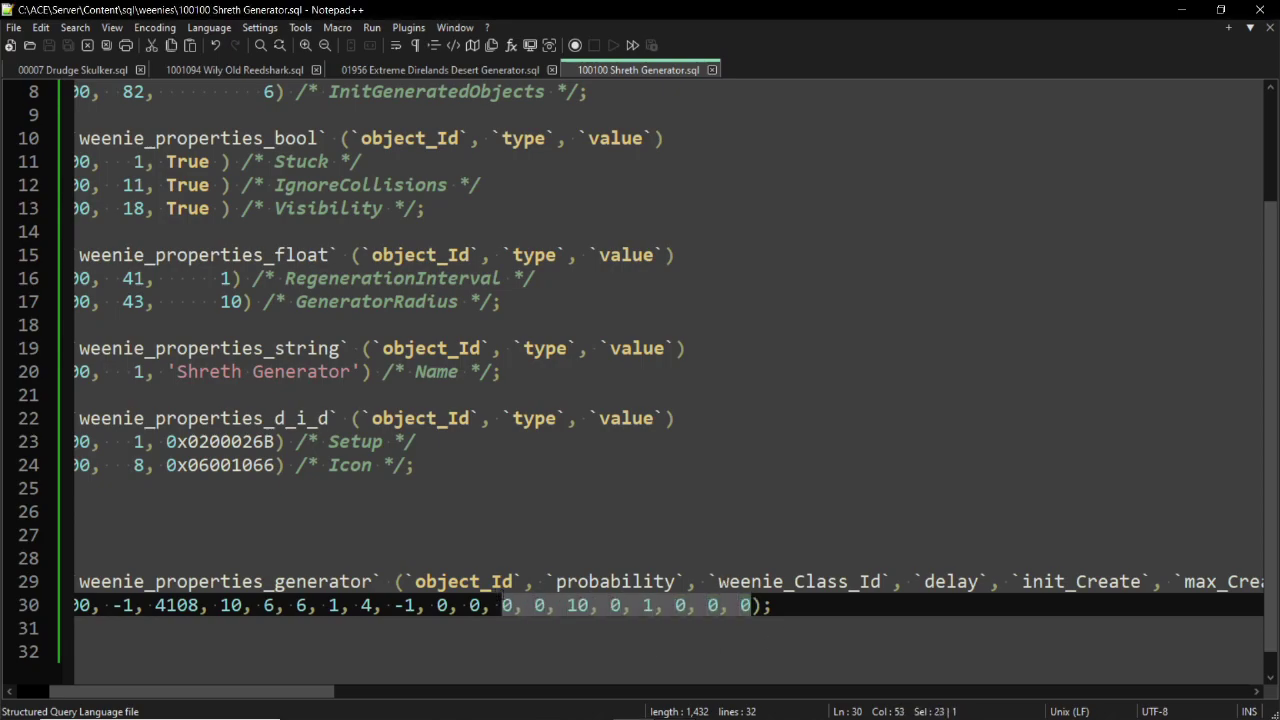
{"action": "key", "text": "ctrl+v"}
Step: Format the pasted cell ID and origin as comma-separated values 0xC6A8001E, 86.158951, 141.033554, 42.005001, removing the square brackets
{"action": "left_click", "coordinate": [492, 605]}
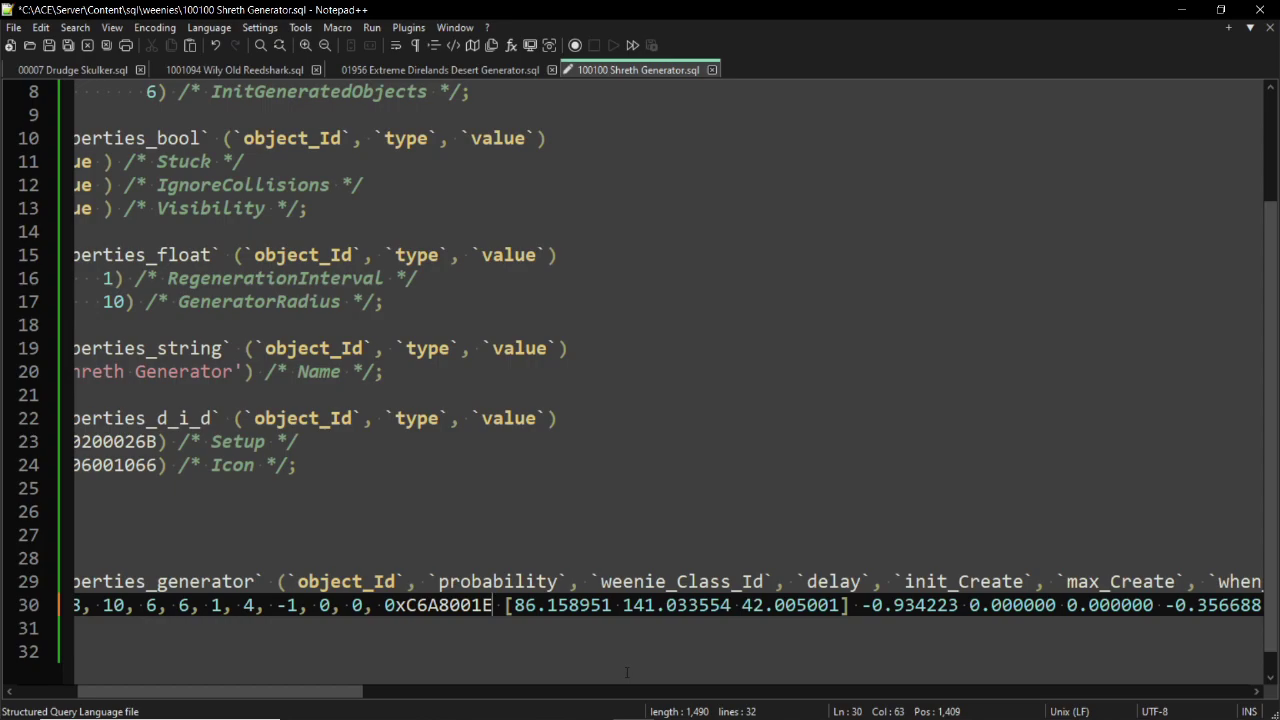
{"action": "type", "text": ","}
{"action": "key", "text": "Right"}
{"action": "key", "text": "Delete"}
{"action": "key", "text": "Right"}
{"action": "key", "text": "Right"}
{"action": "key", "text": "Right"}
{"action": "key", "text": "Right"}
{"action": "key", "text": "Right"}
{"action": "key", "text": "Right"}
{"action": "key", "text": "Right"}
{"action": "key", "text": "Right"}
{"action": "key", "text": "Right"}
{"action": "type", "text": ","}
{"action": "key", "text": "Right"}
{"action": "key", "text": "Right"}
{"action": "key", "text": "Right"}
{"action": "key", "text": "Right"}
{"action": "key", "text": "Right"}
{"action": "key", "text": "Right"}
{"action": "key", "text": "Right"}
{"action": "key", "text": "Right"}
{"action": "key", "text": "Right"}
{"action": "key", "text": "Right"}
{"action": "key", "text": "Right"}
{"action": "type", "text": ","}
{"action": "key", "text": "Right"}
{"action": "key", "text": "Right"}
{"action": "key", "text": "Right"}
{"action": "key", "text": "Right"}
{"action": "key", "text": "Right"}
{"action": "key", "text": "Right"}
{"action": "key", "text": "Right"}
{"action": "key", "text": "Right"}
{"action": "key", "text": "Right"}
{"action": "key", "text": "Right"}
{"action": "key", "text": "Delete"}
{"action": "type", "text": ","}
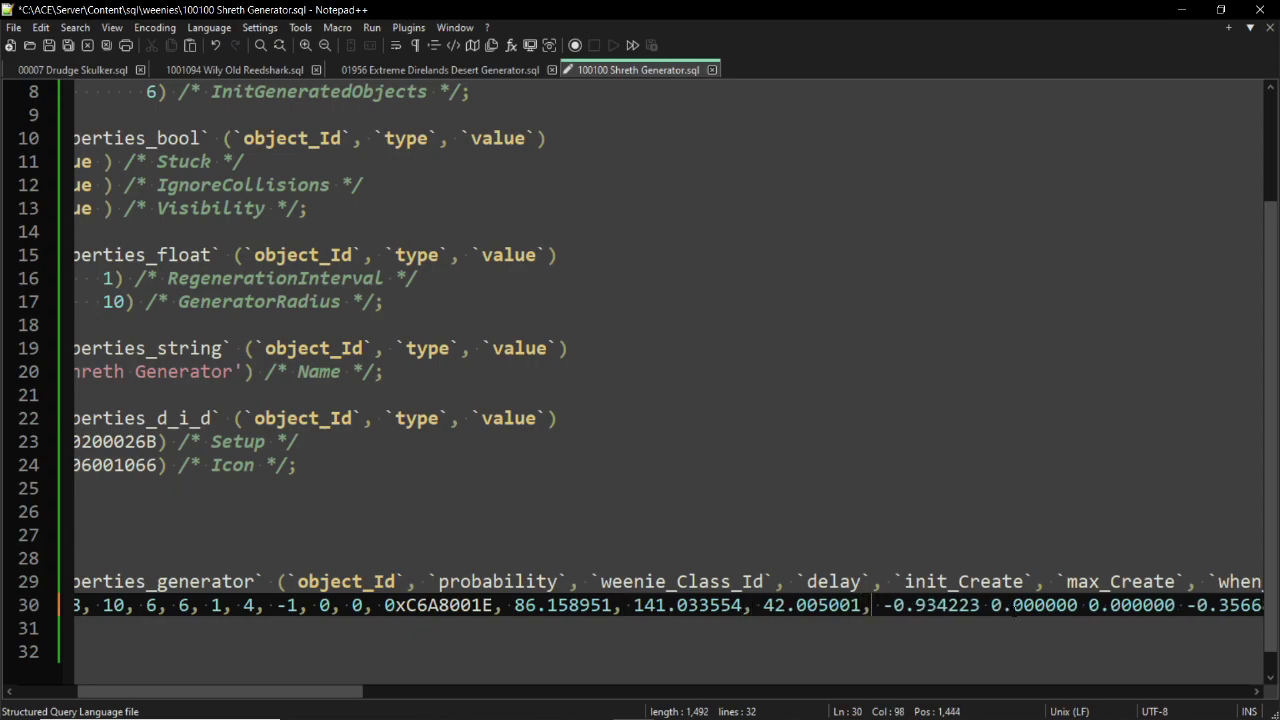
Step: Separate the four pasted angle values, from -0.934223 through -0.356688, with commas in the weenie_properties_generator row
{"action": "key", "text": "Right"}
{"action": "key", "text": "Right"}
{"action": "key", "text": "Right"}
{"action": "key", "text": "Right"}
{"action": "key", "text": "Right"}
{"action": "key", "text": "Right"}
{"action": "key", "text": "Right"}
{"action": "key", "text": "Right"}
{"action": "key", "text": "Right"}
{"action": "key", "text": "Right"}
{"action": "type", "text": ","}
{"action": "key", "text": "Right"}
{"action": "key", "text": "Right"}
{"action": "key", "text": "Right"}
{"action": "key", "text": "Right"}
{"action": "key", "text": "Right"}
{"action": "key", "text": "Right"}
{"action": "key", "text": "Right"}
{"action": "key", "text": "Right"}
{"action": "key", "text": "Right"}
{"action": "type", "text": ","}
{"action": "key", "text": "Right"}
{"action": "key", "text": "Right"}
{"action": "key", "text": "Right"}
{"action": "key", "text": "Right"}
{"action": "key", "text": "Right"}
{"action": "key", "text": "Right"}
{"action": "key", "text": "Right"}
{"action": "key", "text": "Right"}
{"action": "key", "text": "Right"}
{"action": "type", "text": ","}
{"action": "left_click_drag", "start_coordinate": [362, 688], "coordinate": [280, 692]}
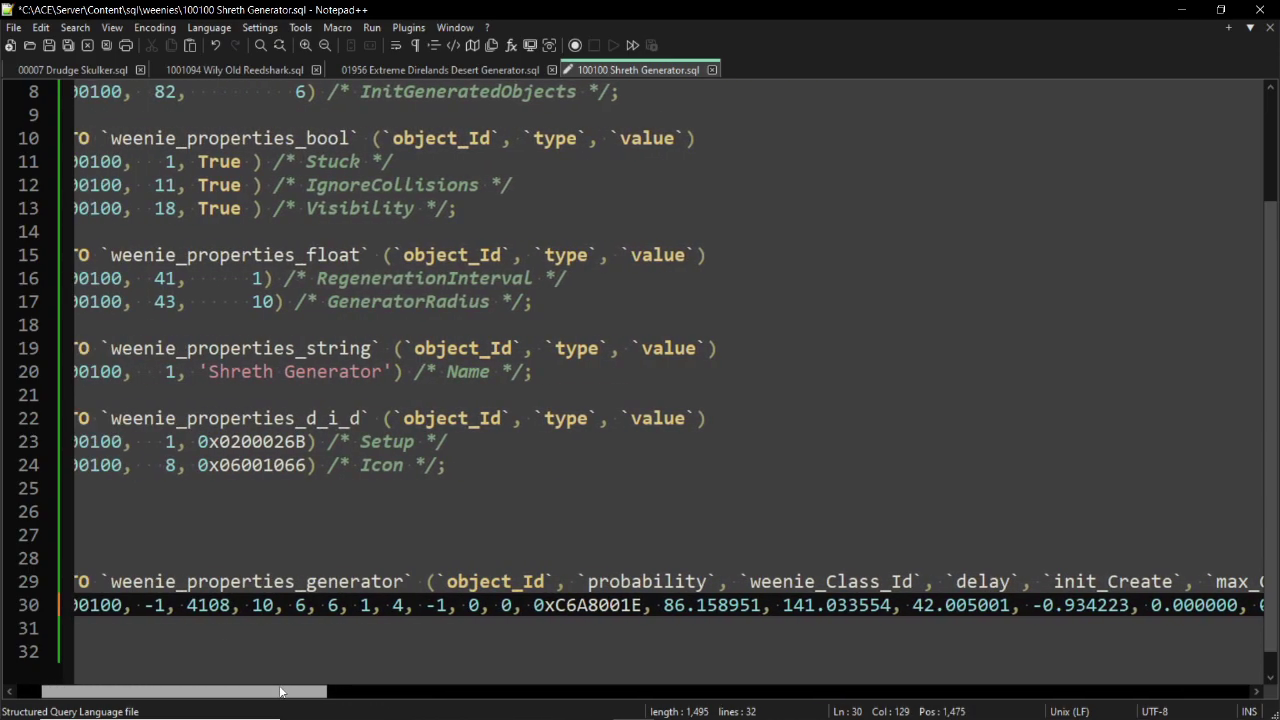
Step: Switch to Asheron's Call and reload the landblock with the imported Shreth Generator SQL
{"action": "key", "text": "alt+Tab"}
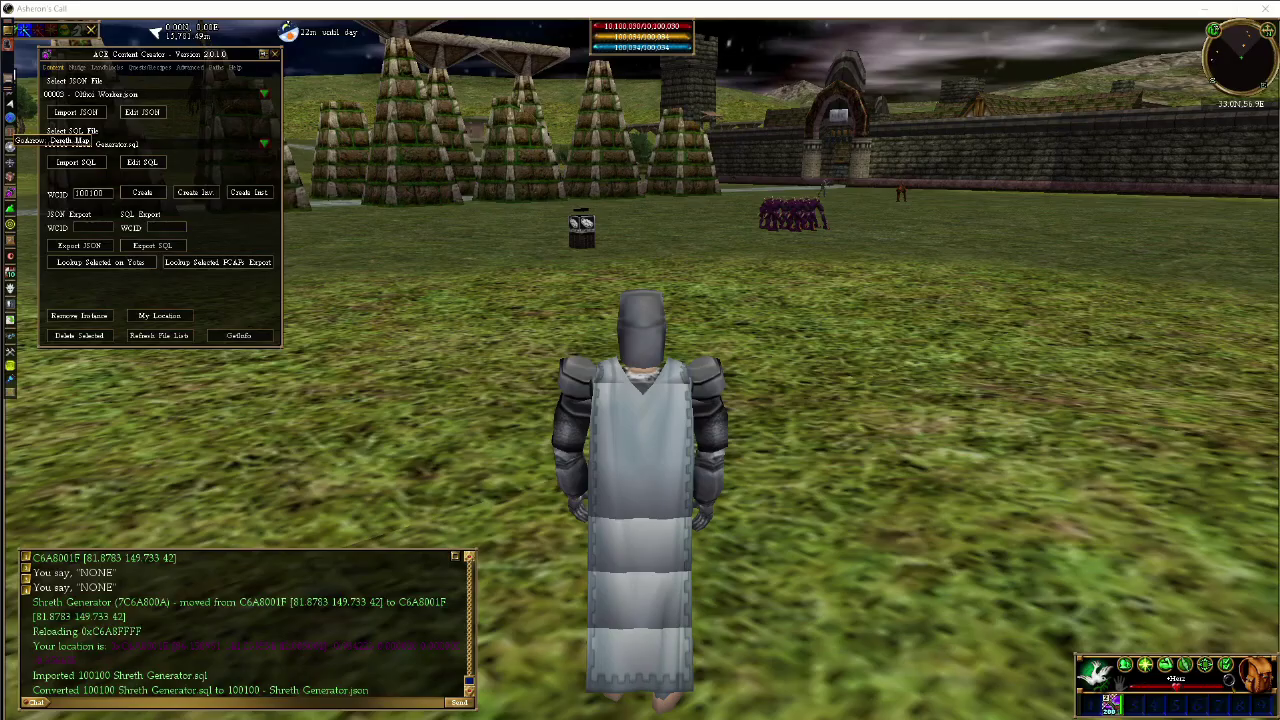
{"action": "left_click", "coordinate": [112, 67]}
{"action": "left_click", "coordinate": [104, 198]}
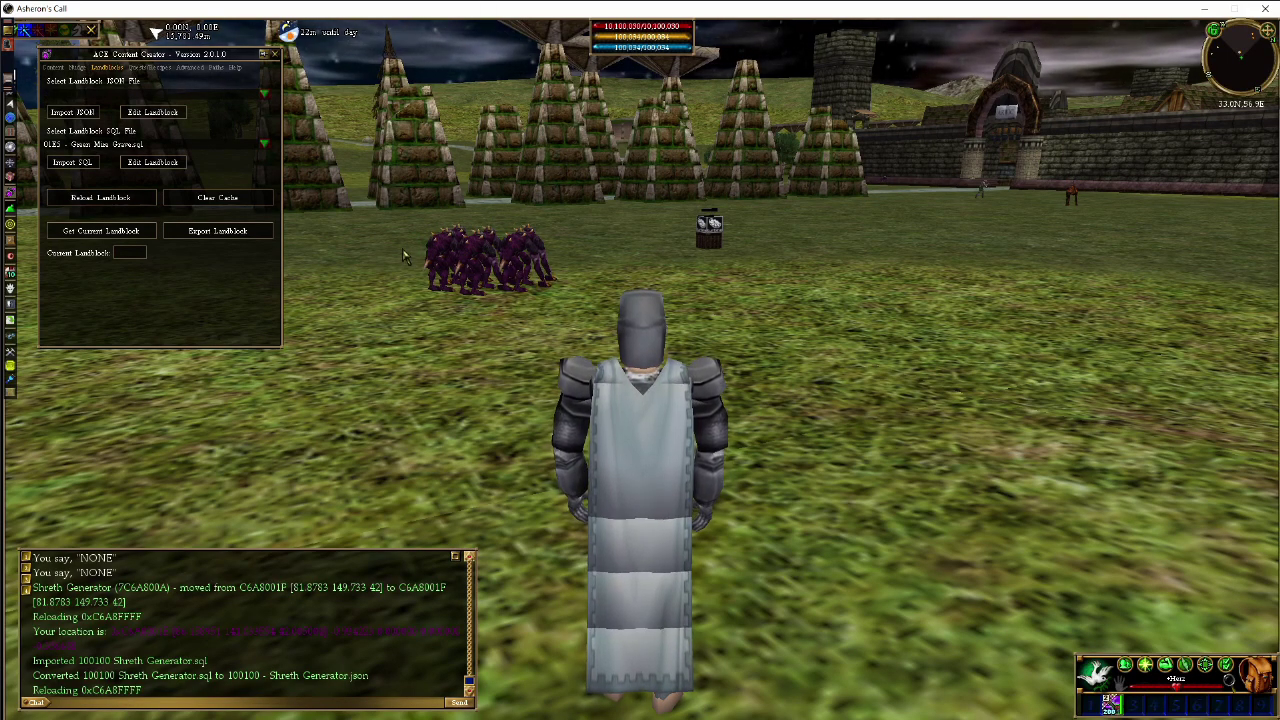
Step: Select the Shreth Generator in Asheron's Call and tilt it 10 degrees about its X axis with the /rotatex 10 command
{"action": "key", "text": "alt+Tab"}
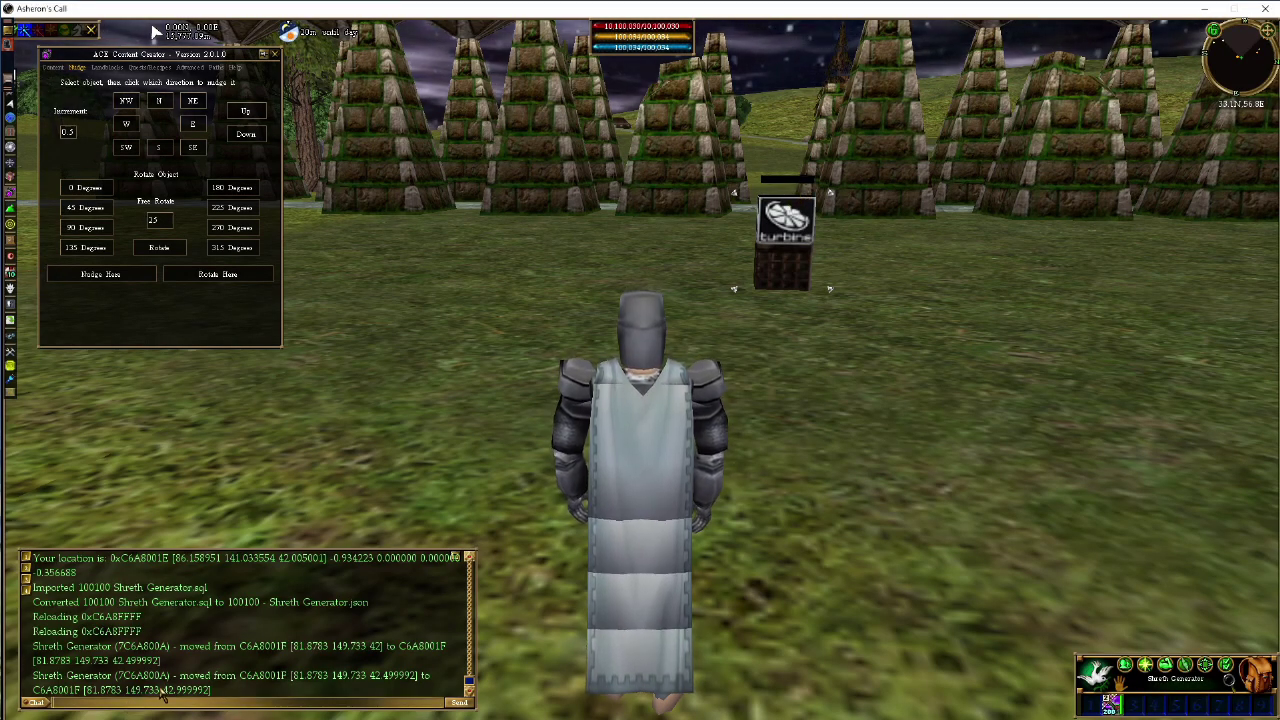
{"action": "type", "text": "/rotate-x"}
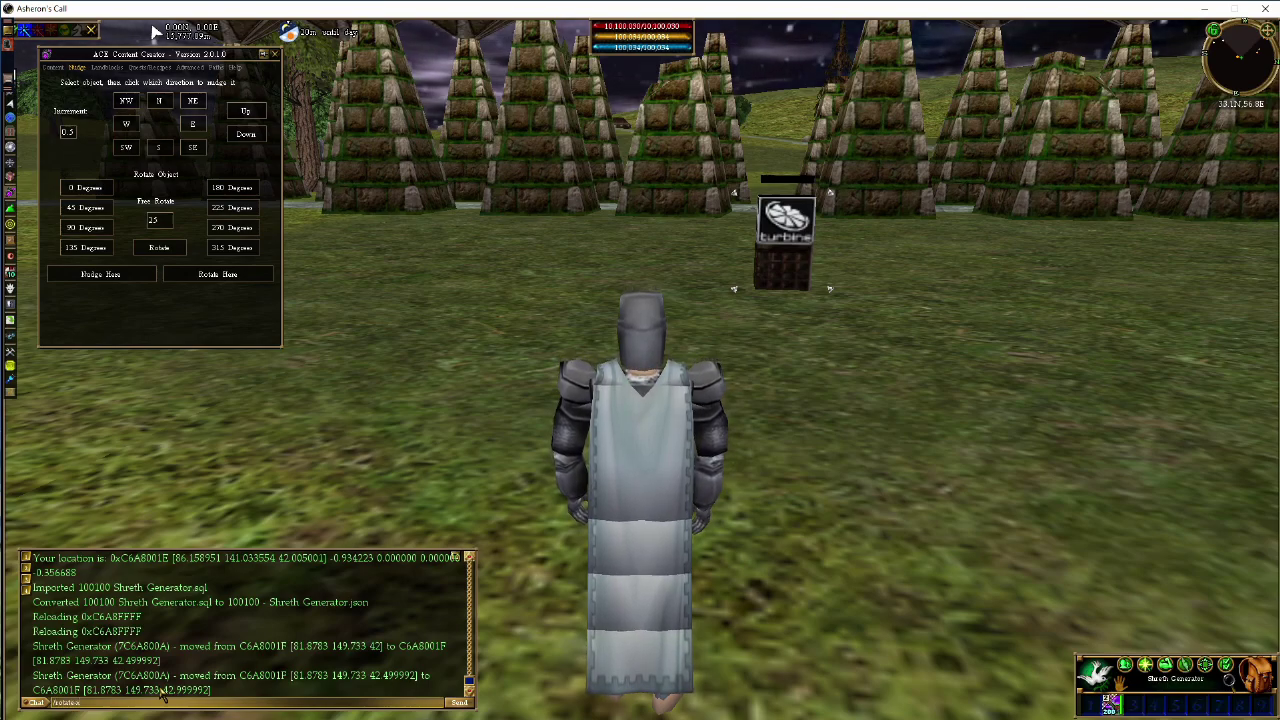
{"action": "type", "text": " 10"}
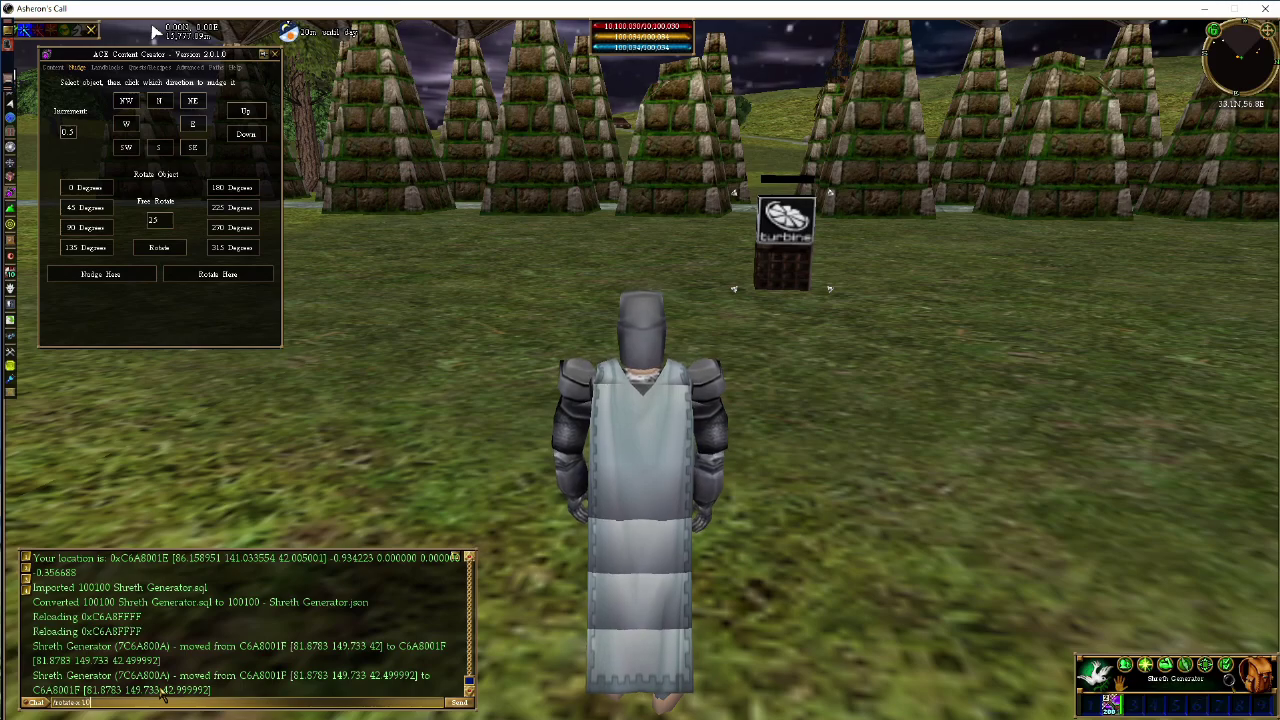
{"action": "key", "text": "Return"}
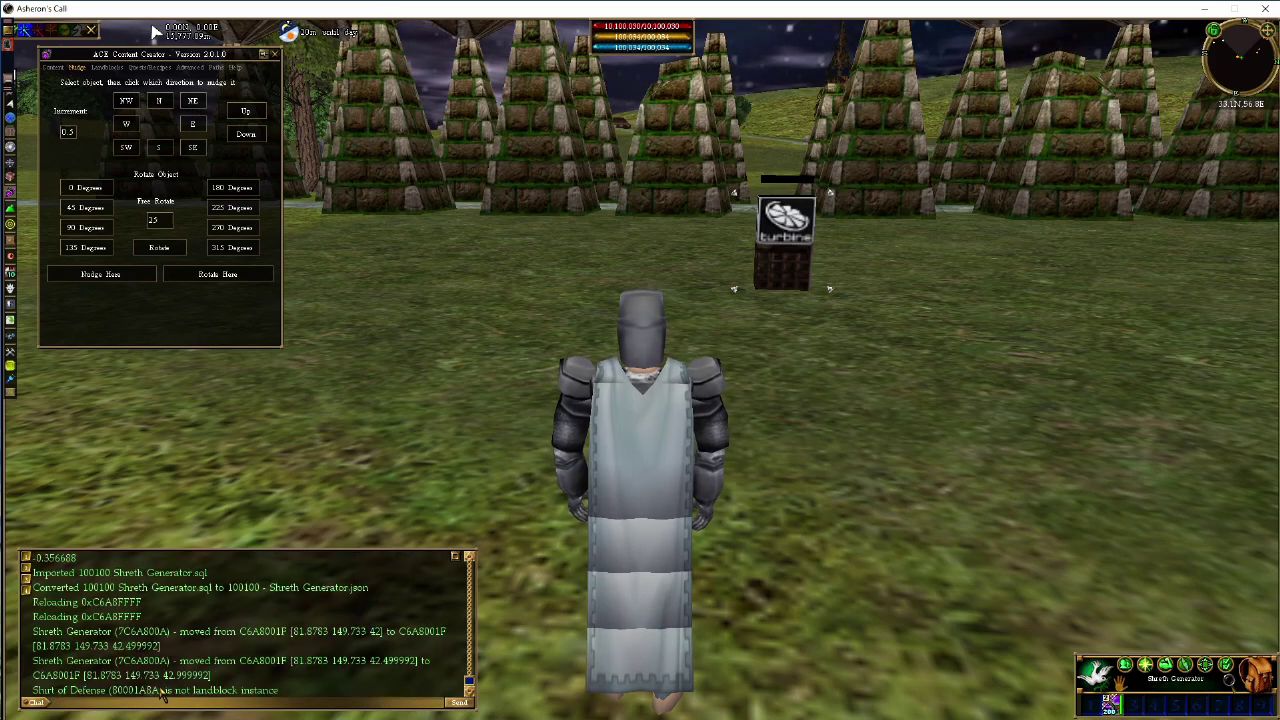
{"action": "left_click", "coordinate": [815, 238]}
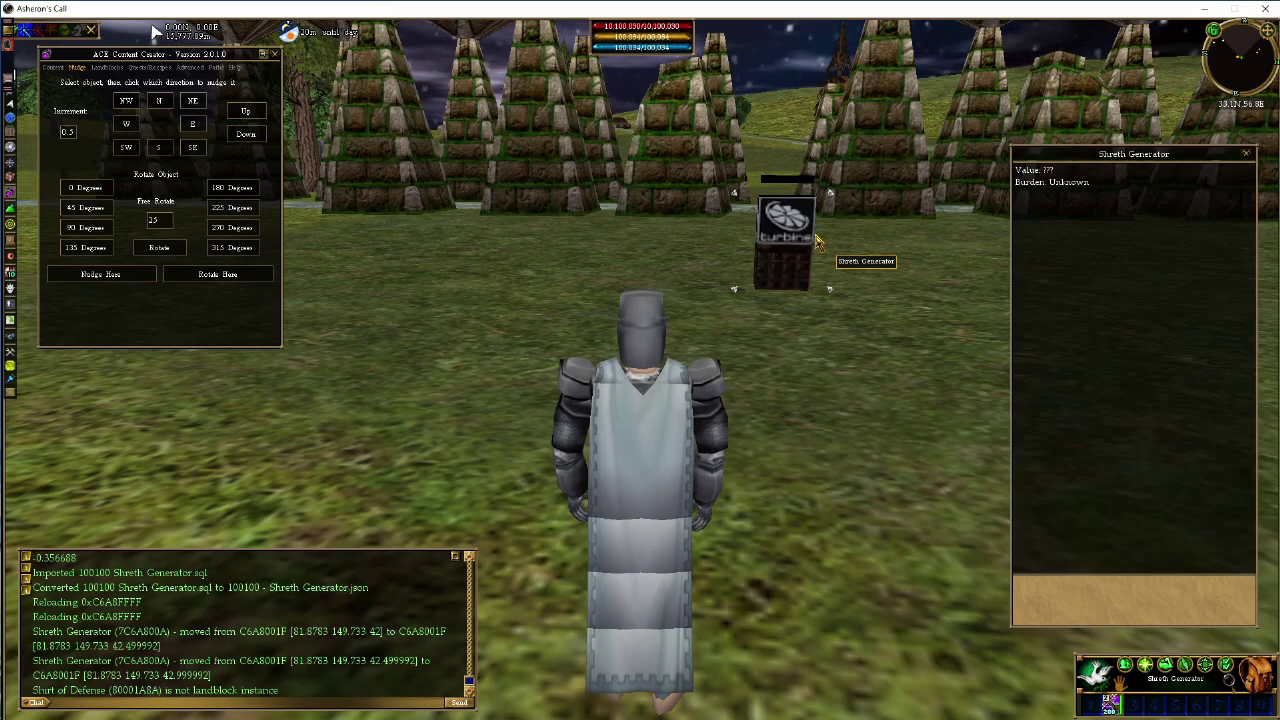
{"action": "left_click", "coordinate": [1246, 153]}
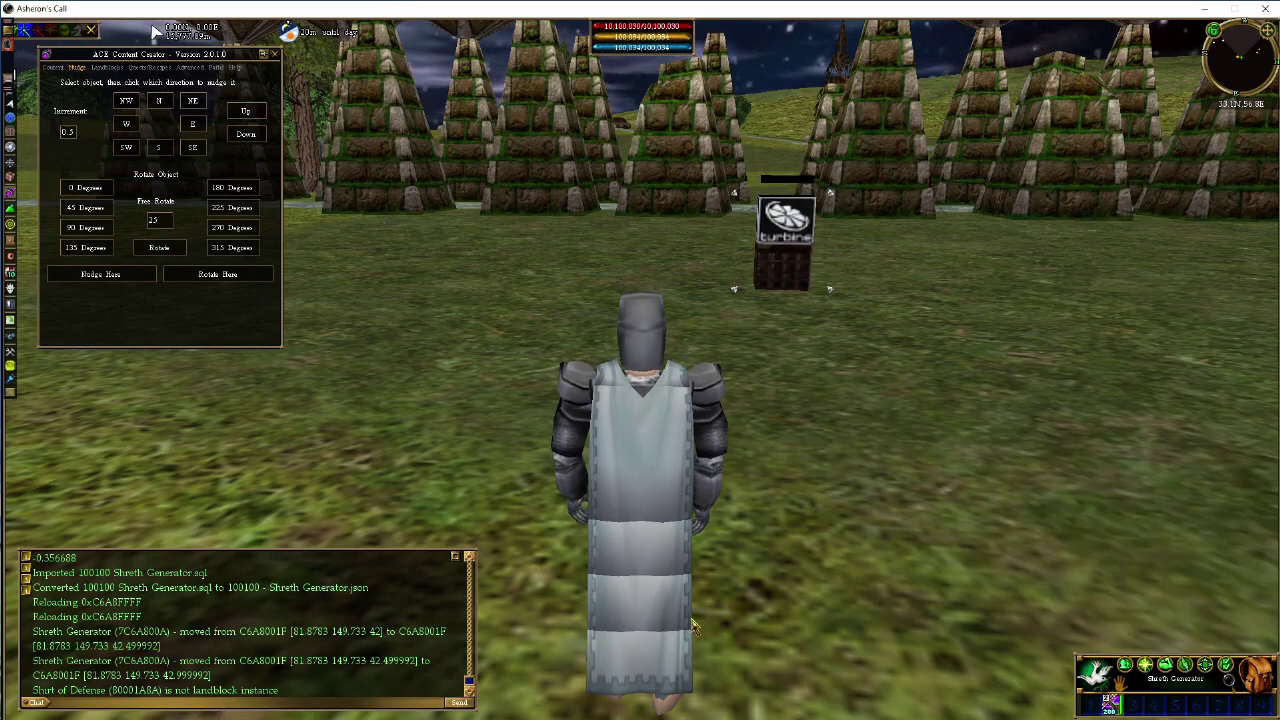
{"action": "left_click", "coordinate": [273, 704]}
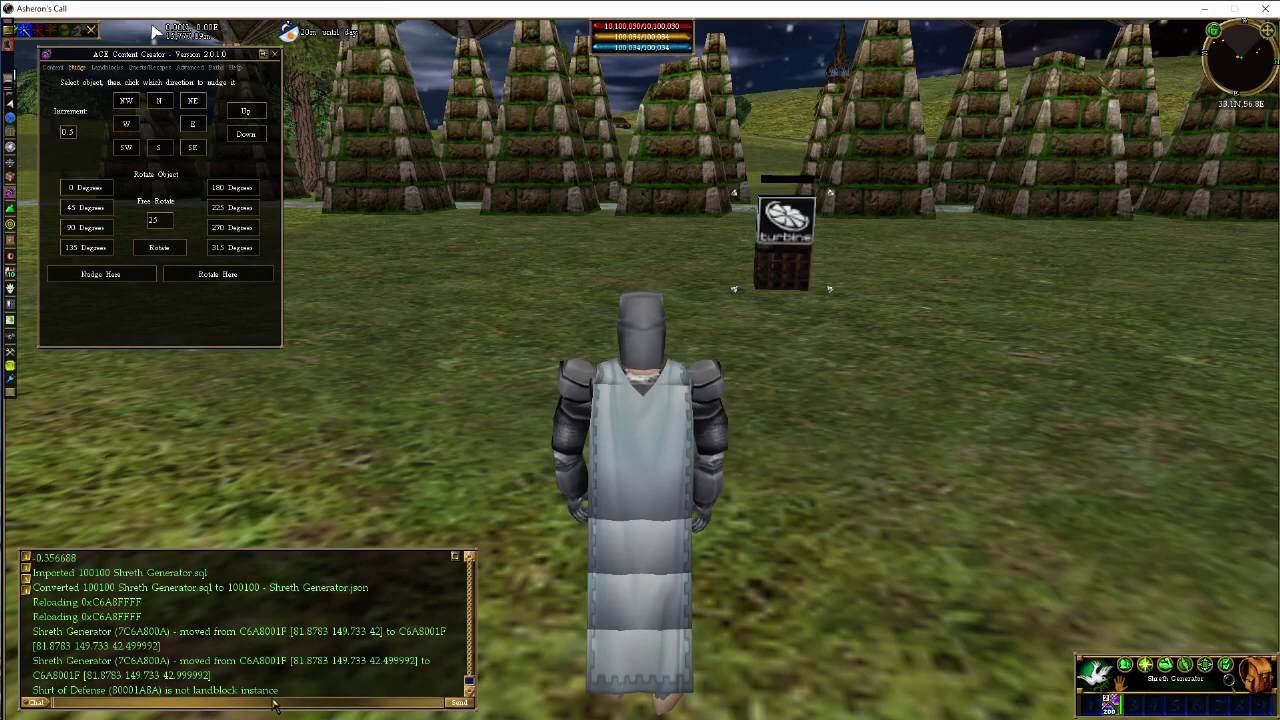
{"action": "key", "text": "Up"}
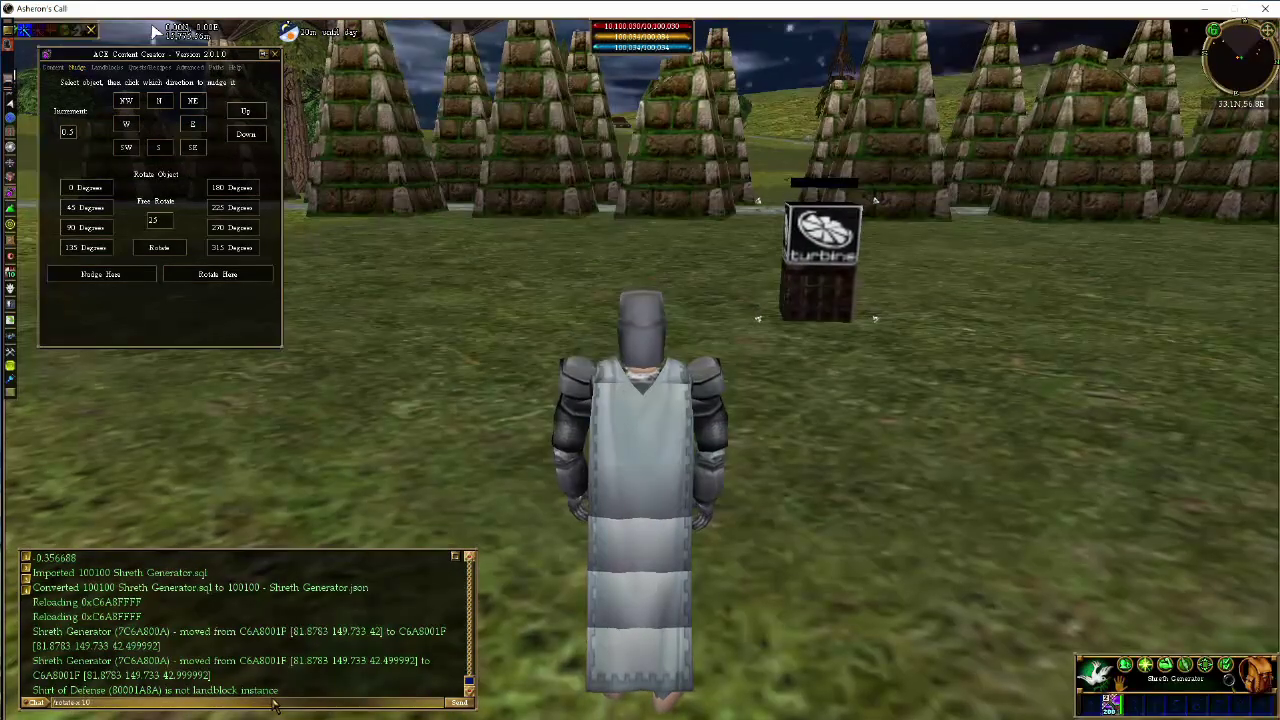
{"action": "left_click", "coordinate": [275, 704]}
{"action": "key", "text": "Up"}
{"action": "key", "text": "Return"}
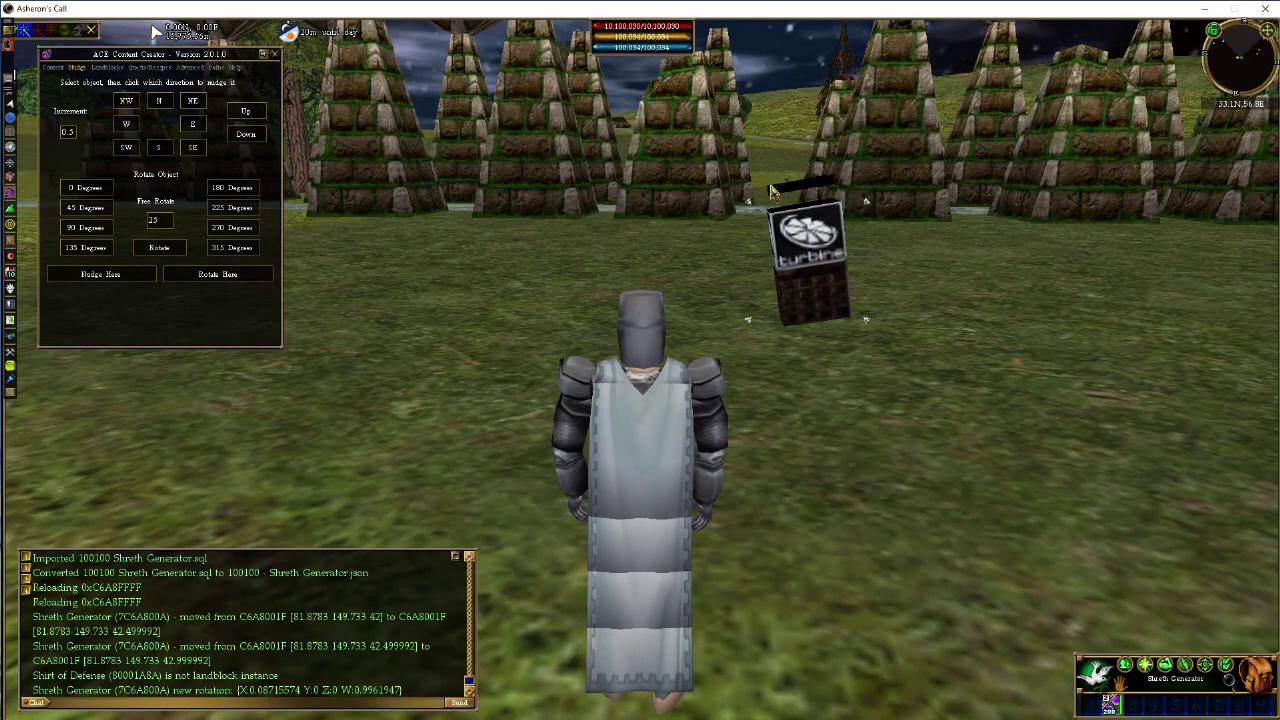
Step: Repeat the /rotatex 10 command on the Shreth Generator until its rotation reaches about X 0.57, W 0.82
{"action": "left_click", "coordinate": [310, 706]}
{"action": "key", "text": "Up"}
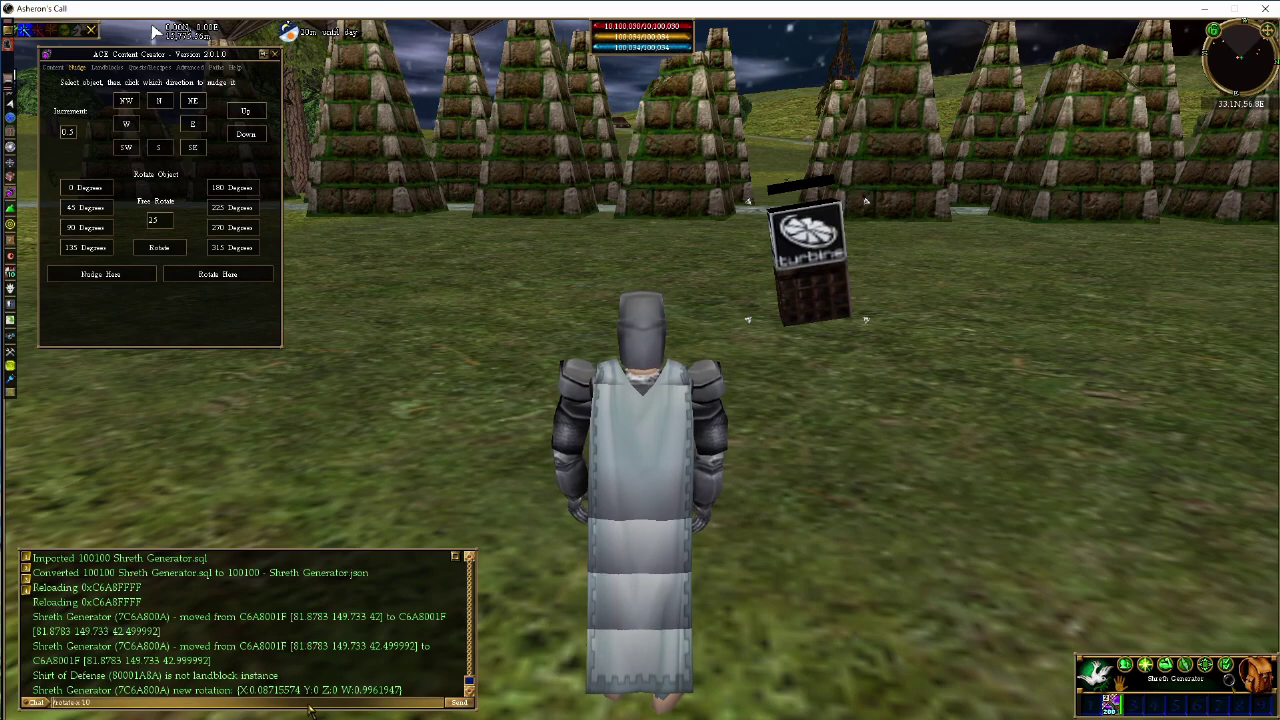
{"action": "key", "text": "Return"}
{"action": "left_click", "coordinate": [310, 706]}
{"action": "key", "text": "Up"}
{"action": "key", "text": "Return"}
{"action": "left_click", "coordinate": [309, 706]}
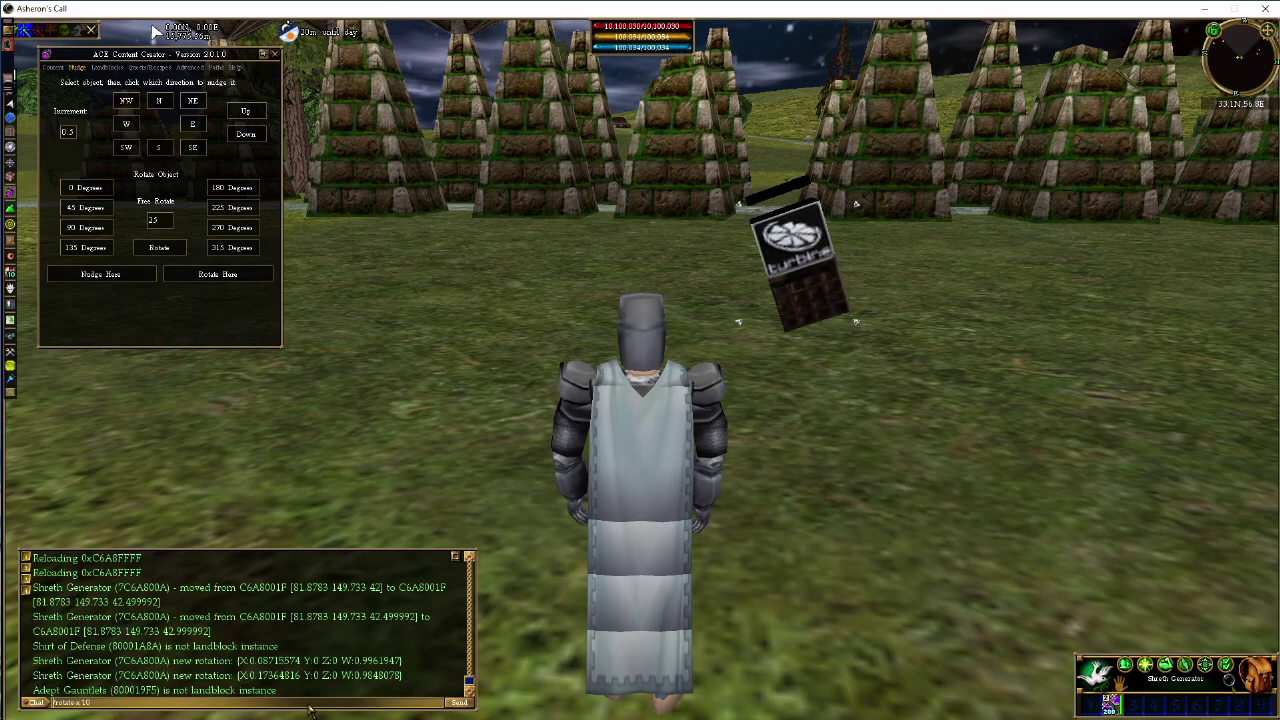
{"action": "key", "text": "Up"}
{"action": "key", "text": "Return"}
{"action": "right_click", "coordinate": [757, 244]}
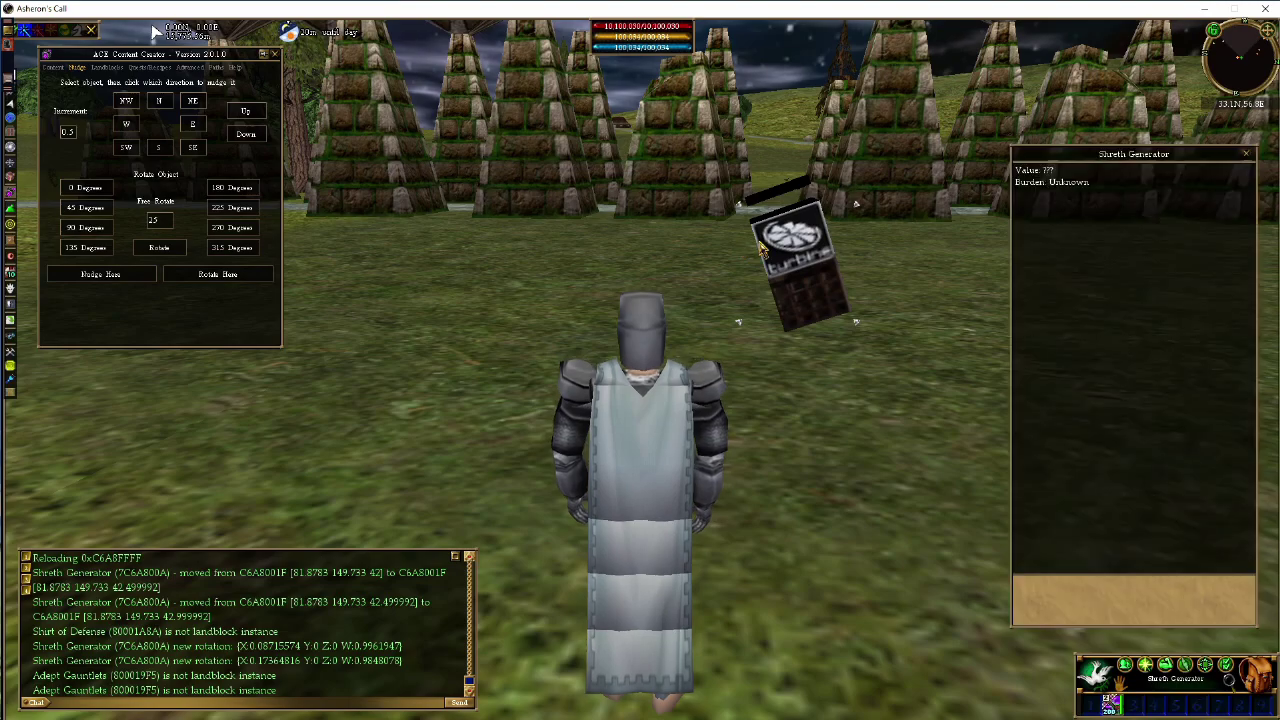
{"action": "key", "text": "Return"}
{"action": "key", "text": "Up"}
{"action": "key", "text": "Return"}
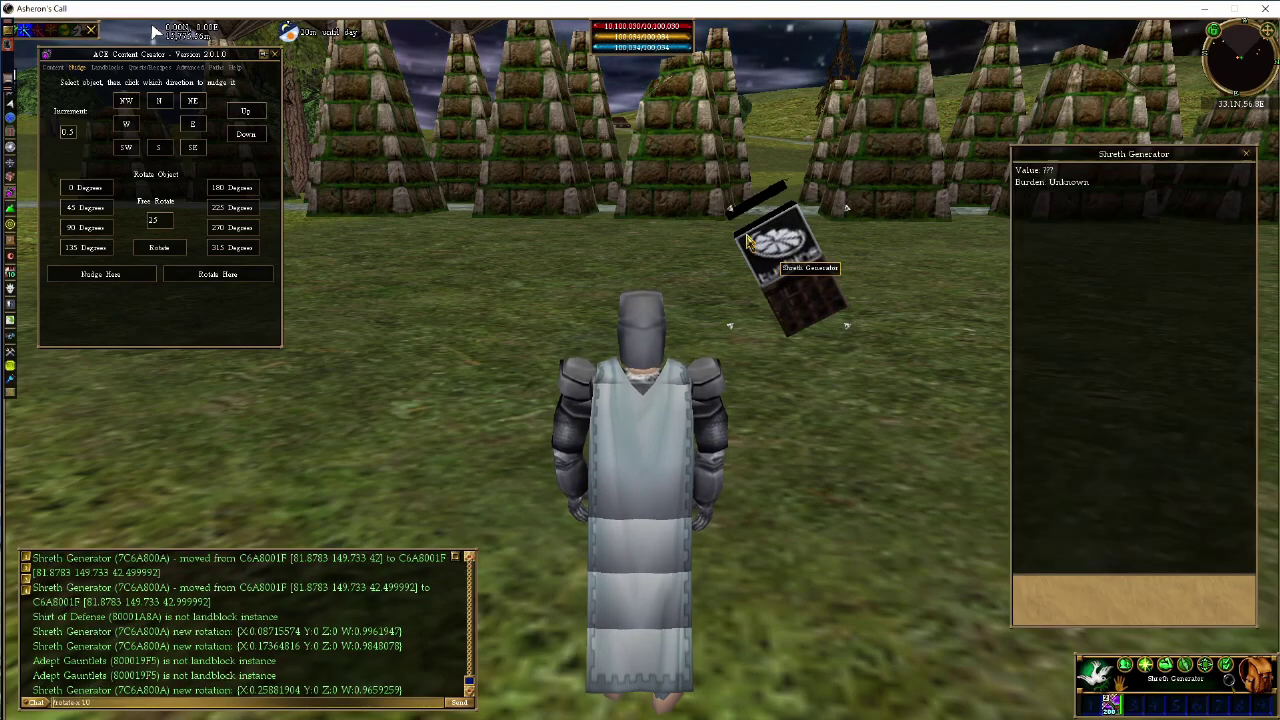
{"action": "key", "text": "Return"}
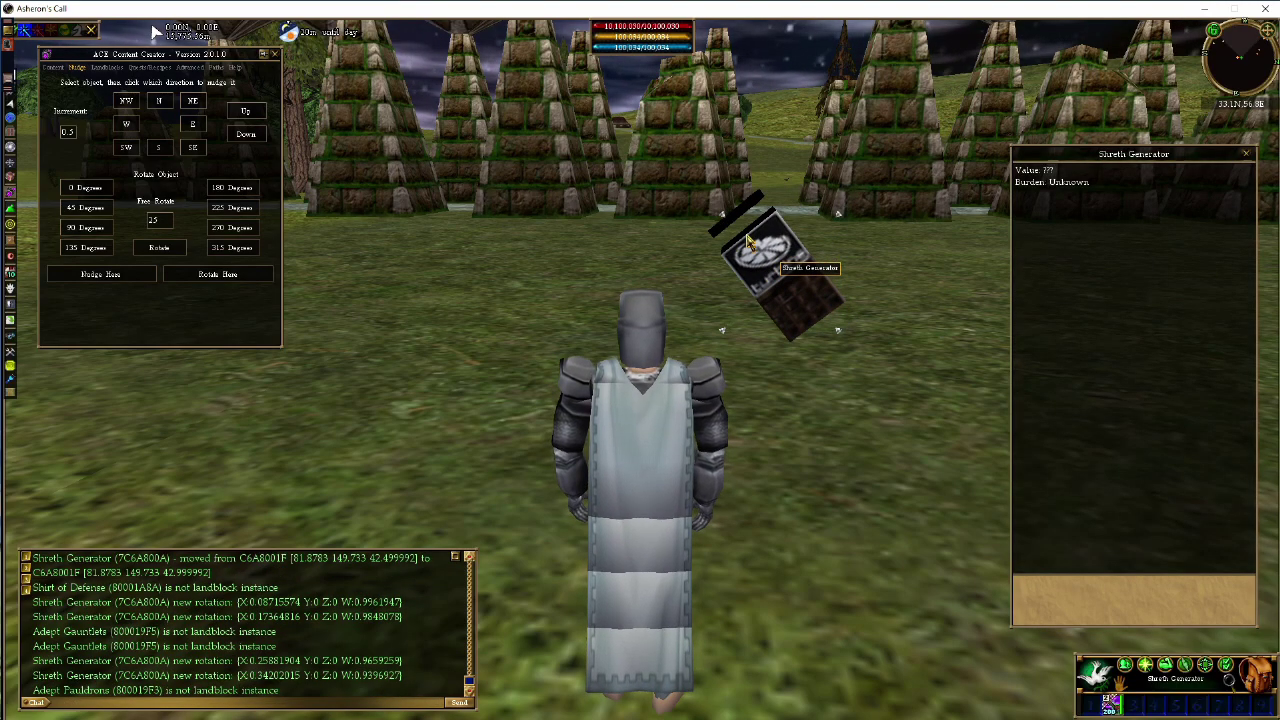
{"action": "key", "text": "Up"}
{"action": "key", "text": "Return"}
{"action": "key", "text": "Down"}
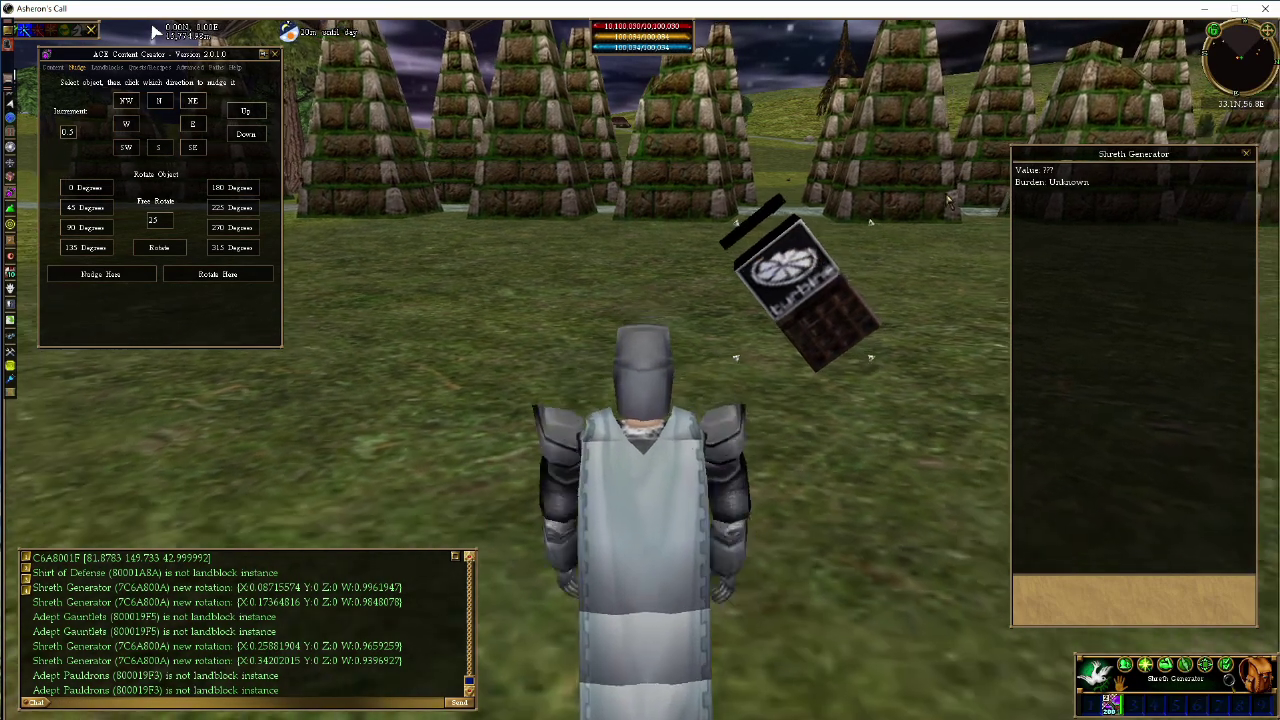
{"action": "left_click", "coordinate": [222, 706]}
{"action": "key", "text": "Up"}
{"action": "key", "text": "Return"}
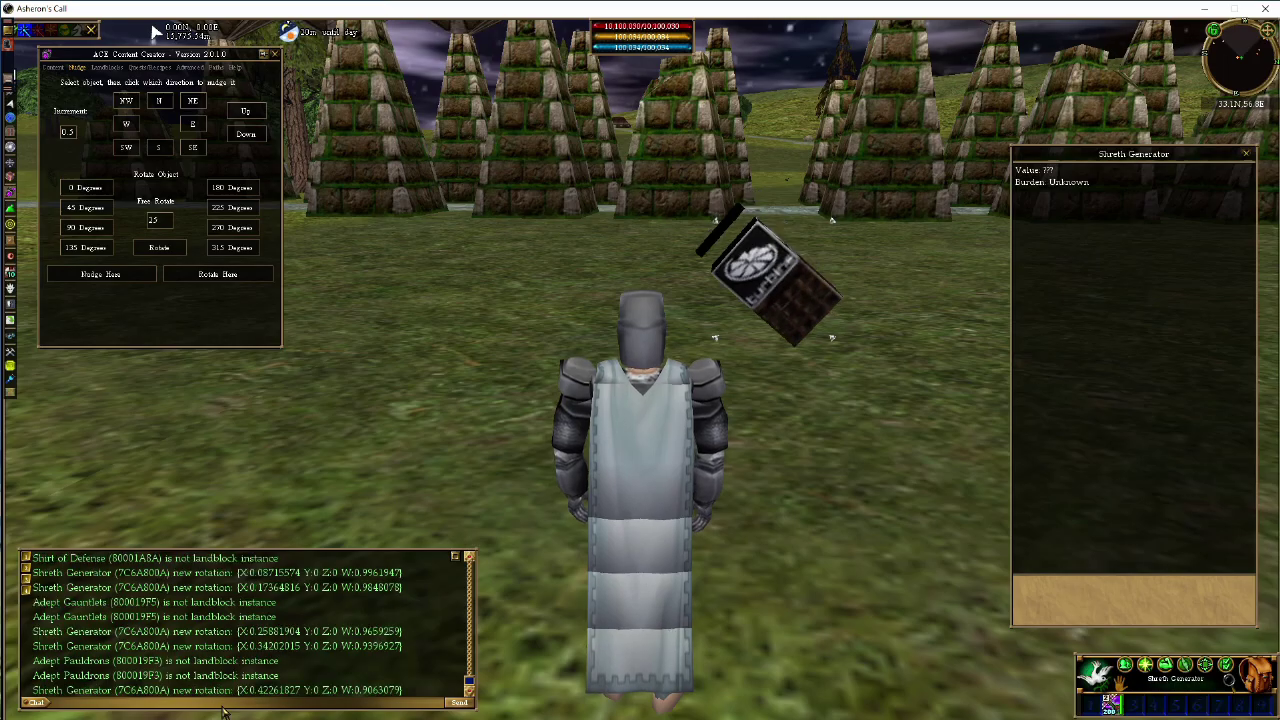
{"action": "left_click", "coordinate": [222, 708]}
{"action": "key", "text": "Up"}
{"action": "key", "text": "Return"}
{"action": "left_click", "coordinate": [222, 708]}
{"action": "key", "text": "Up"}
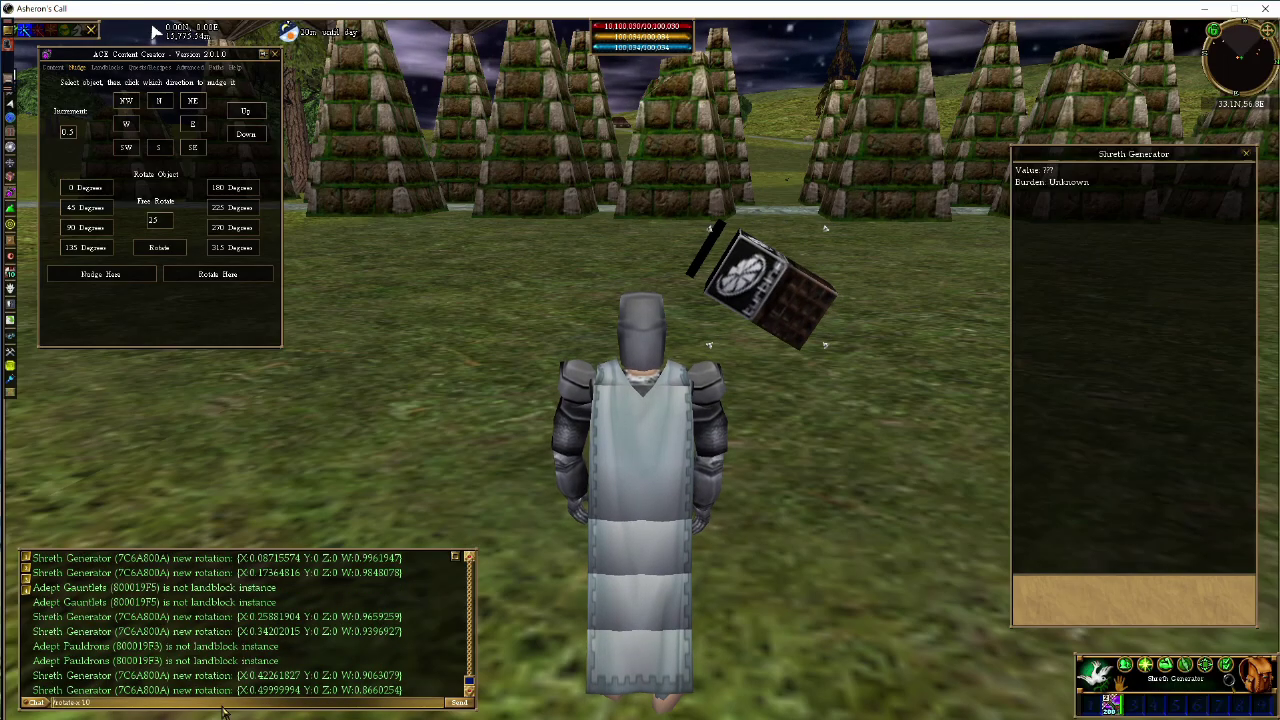
{"action": "key", "text": "Return"}
Step: Move the character around the tilted Shreth Generator and apply /rotatex 10 once more, to about X 0.64, W 0.77
{"action": "key", "text": "d"}
{"action": "key", "text": "z"}
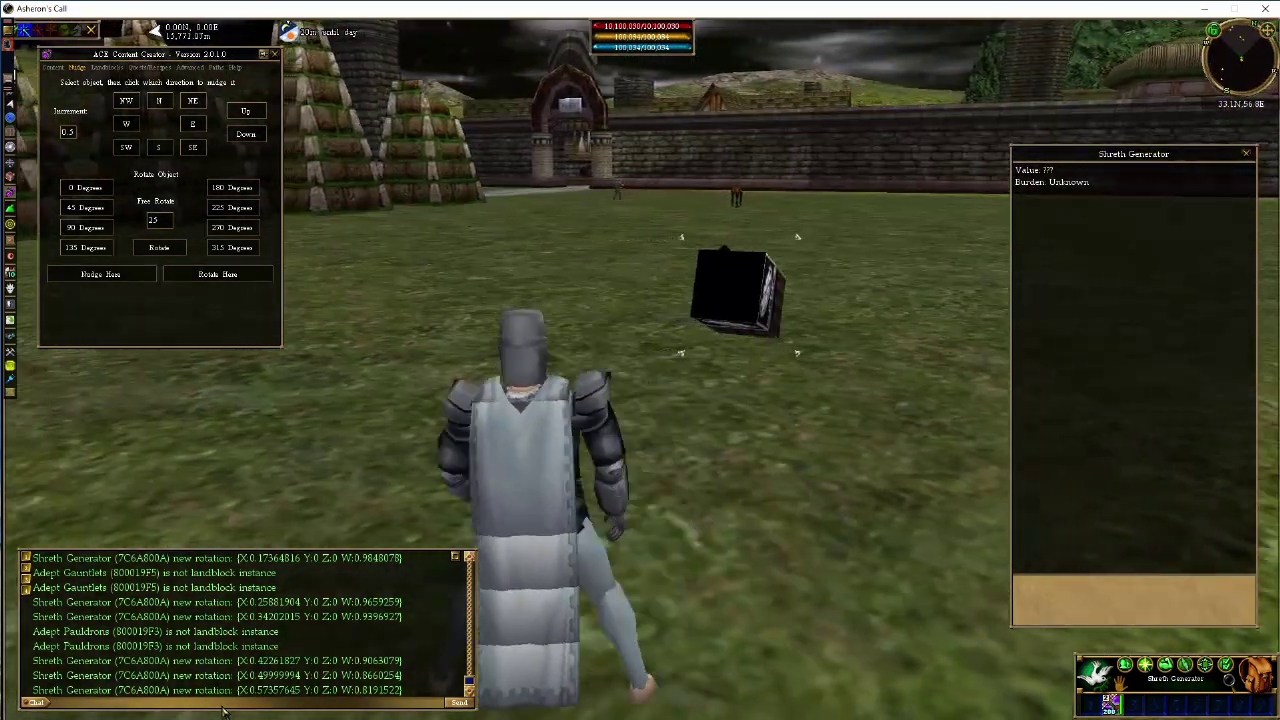
{"action": "key", "text": "d"}
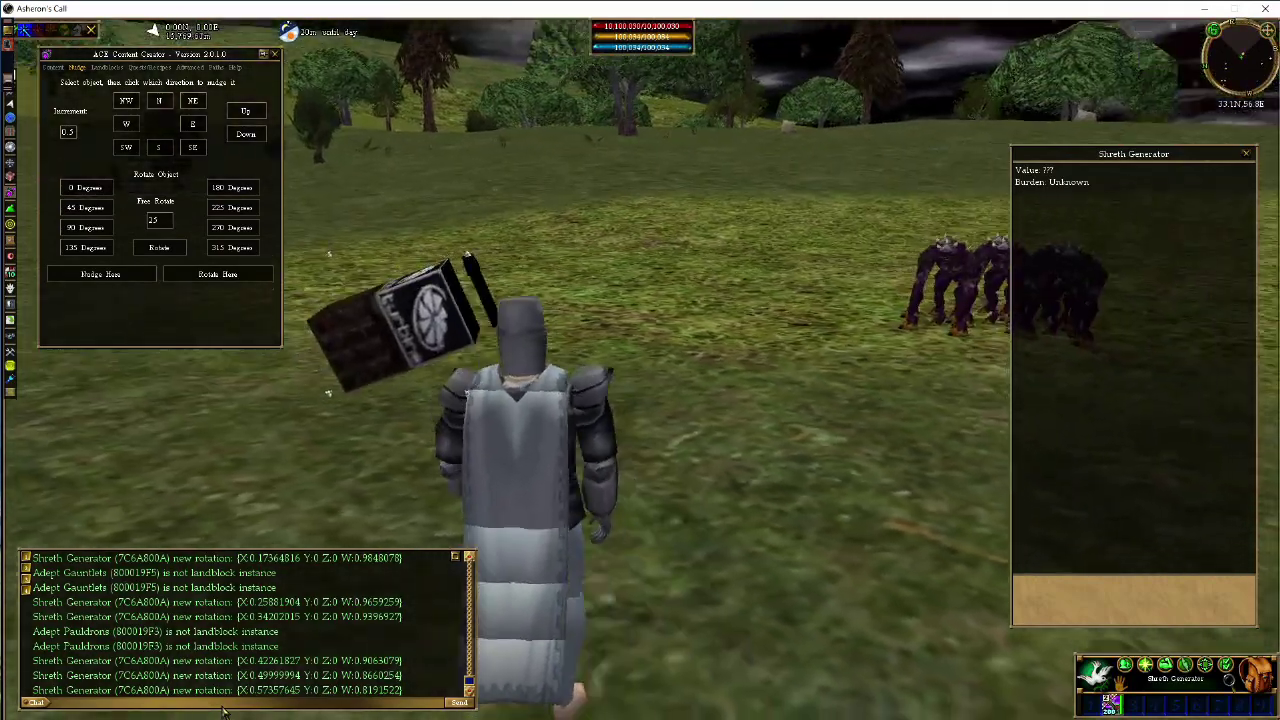
{"action": "left_click", "coordinate": [222, 708]}
{"action": "key", "text": "Up"}
{"action": "key", "text": "Return"}
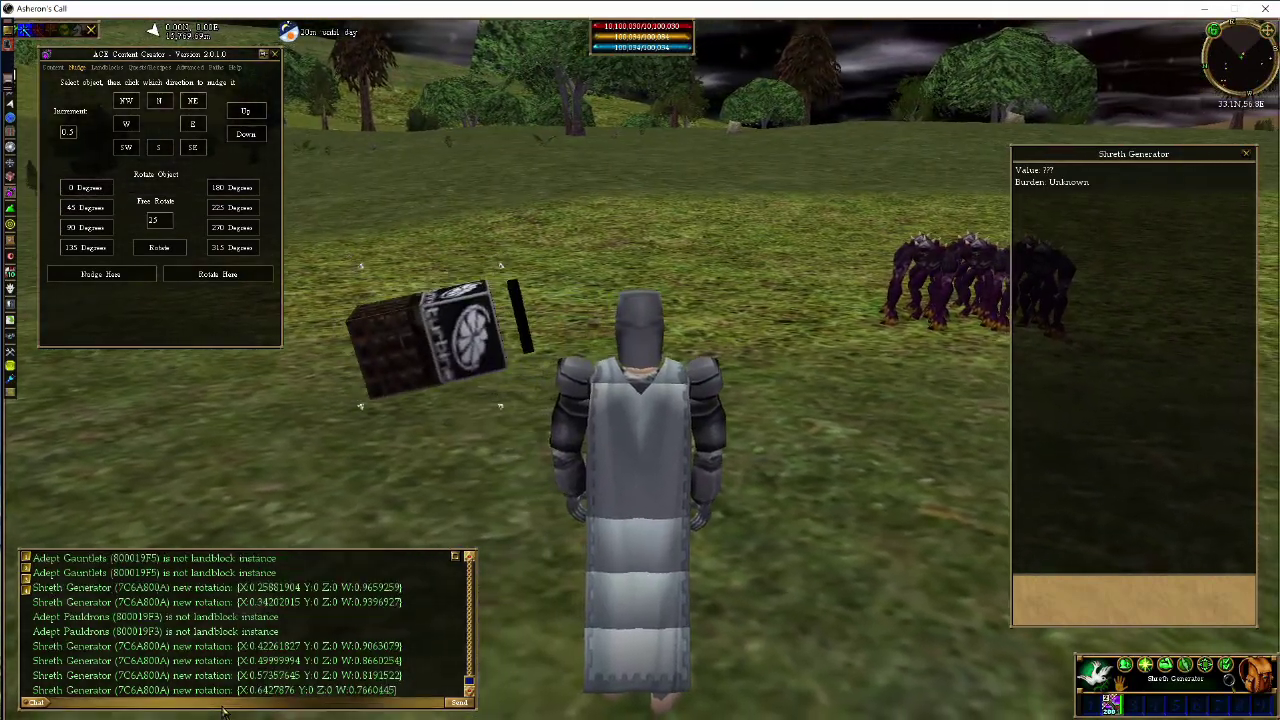
Step: Rotate the Shreth Generator about its Y axis with the /rotatey command, and switch back to the SQL file in Notepad++
{"action": "key", "text": "a"}
{"action": "key", "text": "c"}
{"action": "left_click", "coordinate": [222, 708]}
{"action": "type", "text": "/rotatate"}
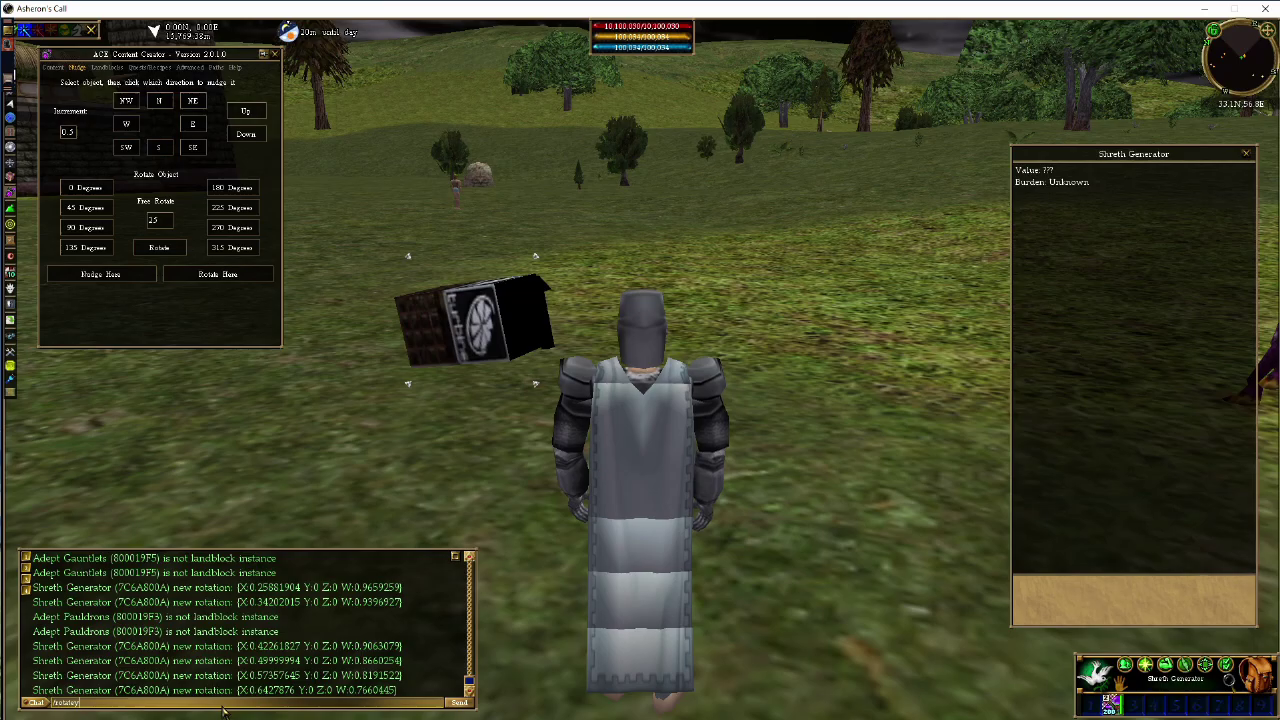
{"action": "key", "text": "Return"}
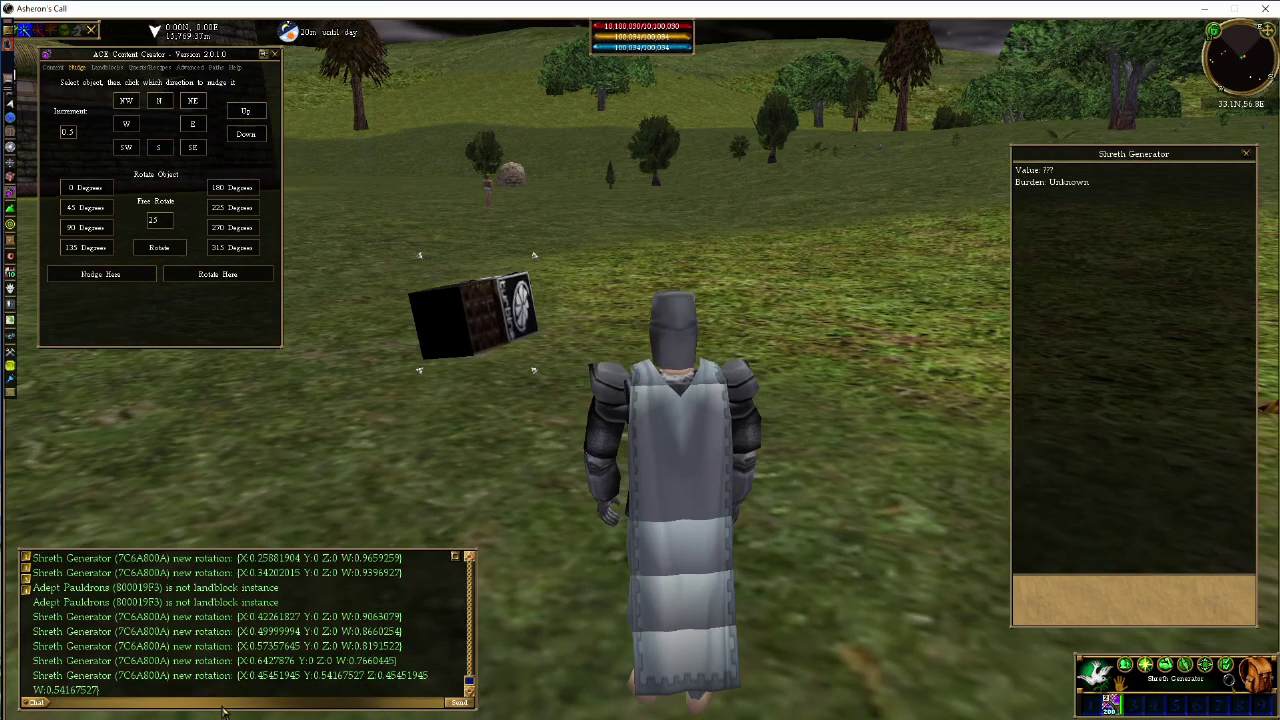
{"action": "key", "text": "alt+Tab"}
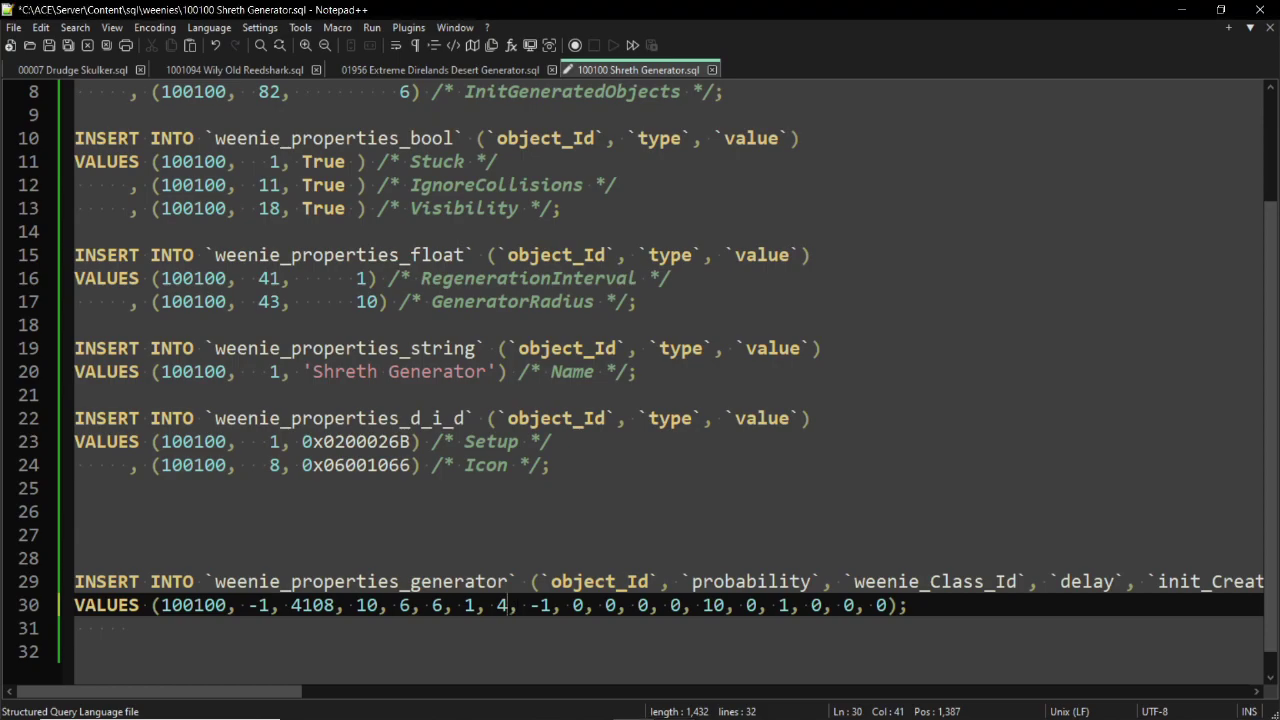
Step: Set the spawn location value to 2 in the Shreth Generator's weenie_properties_generator row, highlight the 10 origin offset, and save the file
{"action": "double_click", "coordinate": [501, 606]}
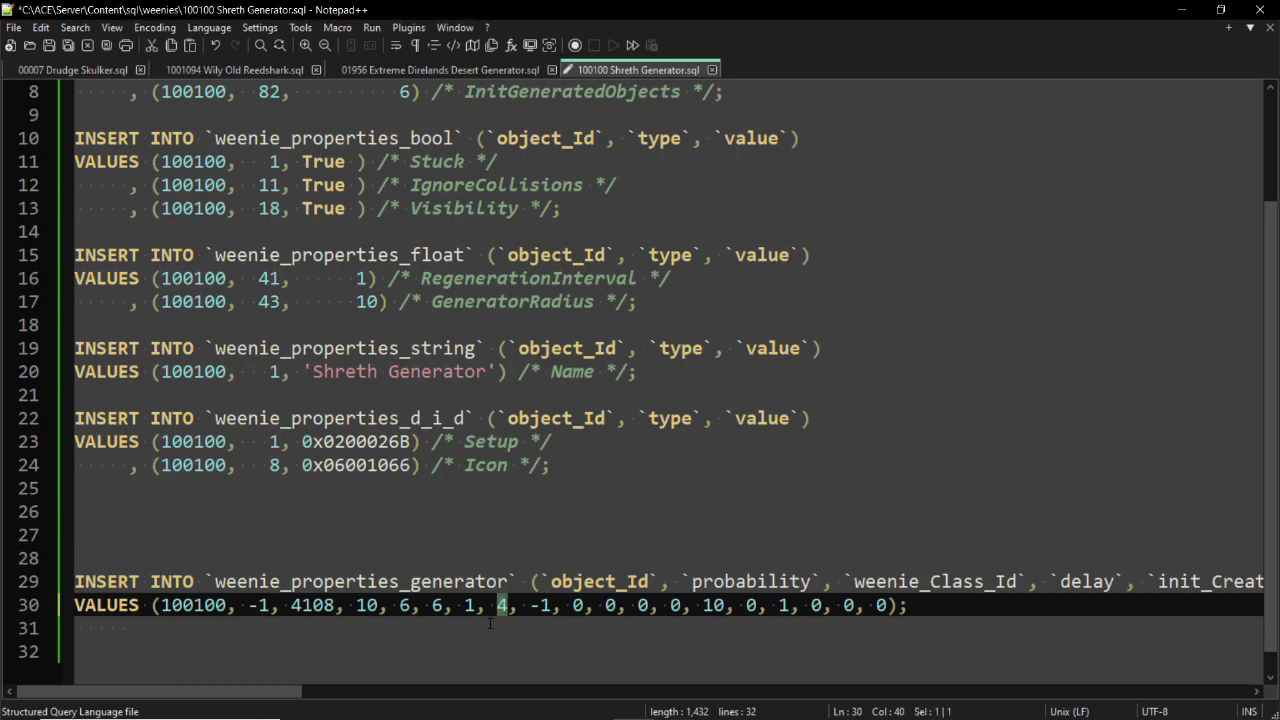
{"action": "type", "text": "2"}
{"action": "left_click", "coordinate": [702, 606]}
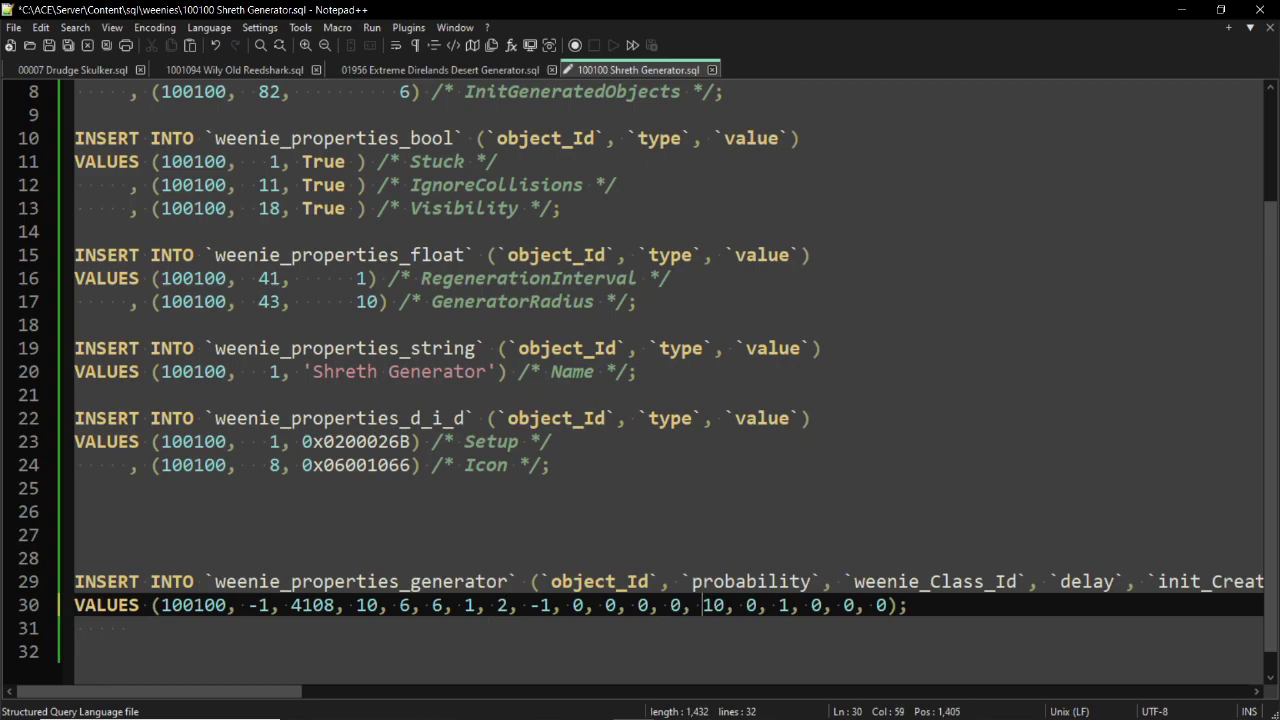
{"action": "left_click", "coordinate": [713, 605]}
{"action": "key", "text": "Right"}
{"action": "key", "text": "shift+Left"}
{"action": "key", "text": "shift+Left"}
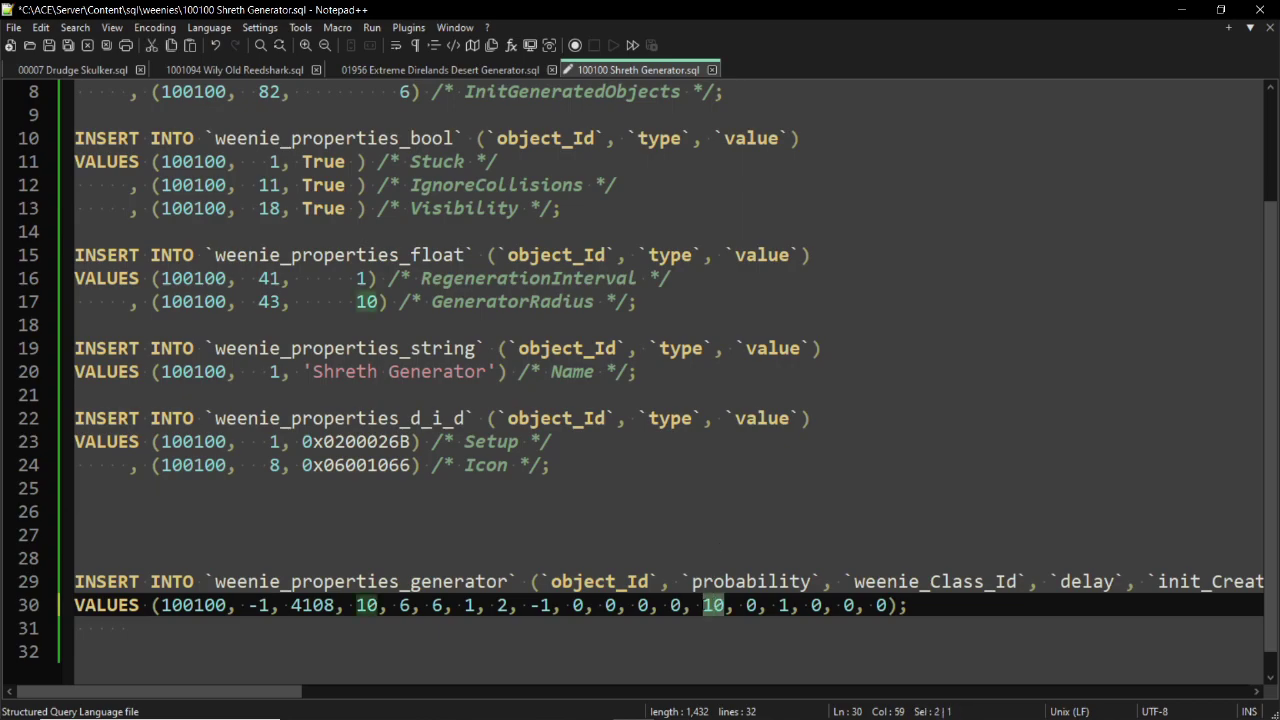
{"action": "left_click", "coordinate": [49, 47]}
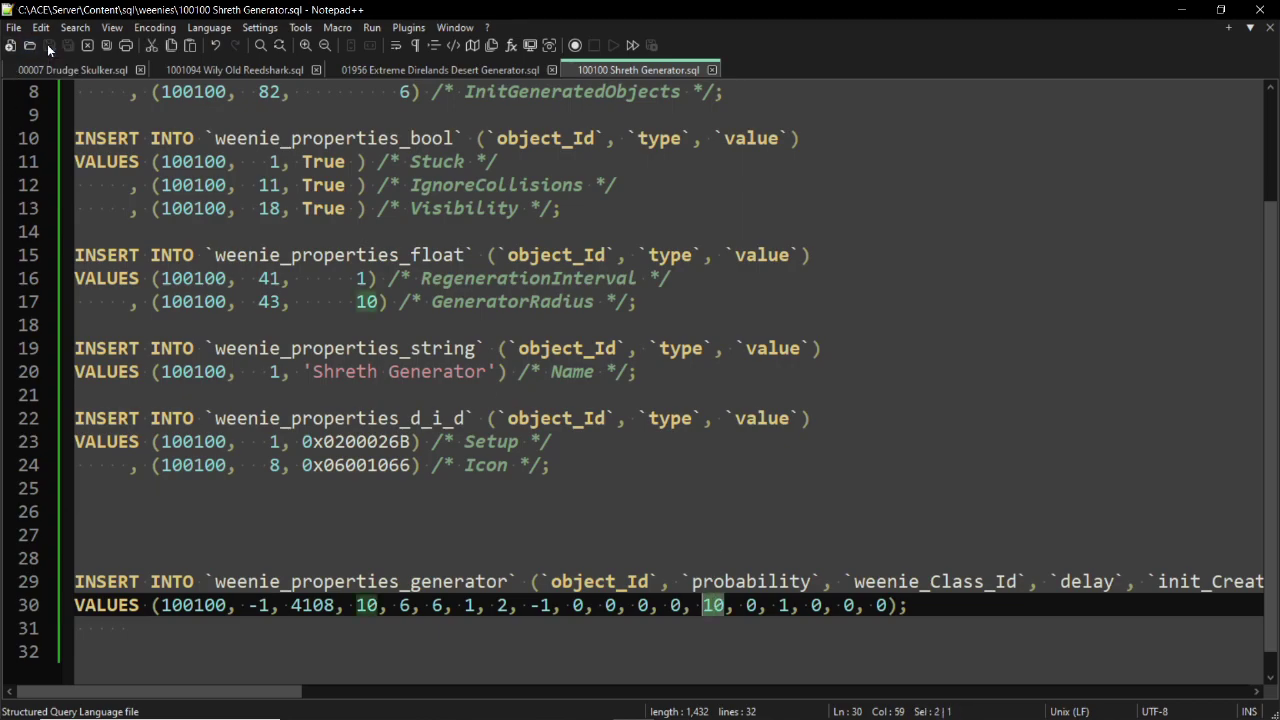
Step: Switch to Asheron's Call and look over the creatures spawned around the generator from different positions
{"action": "key", "text": "alt+Tab"}
{"action": "key", "text": "c"}
{"action": "key", "text": "a"}
{"action": "key", "text": "c"}
{"action": "key", "text": "z"}
{"action": "key", "text": "c"}
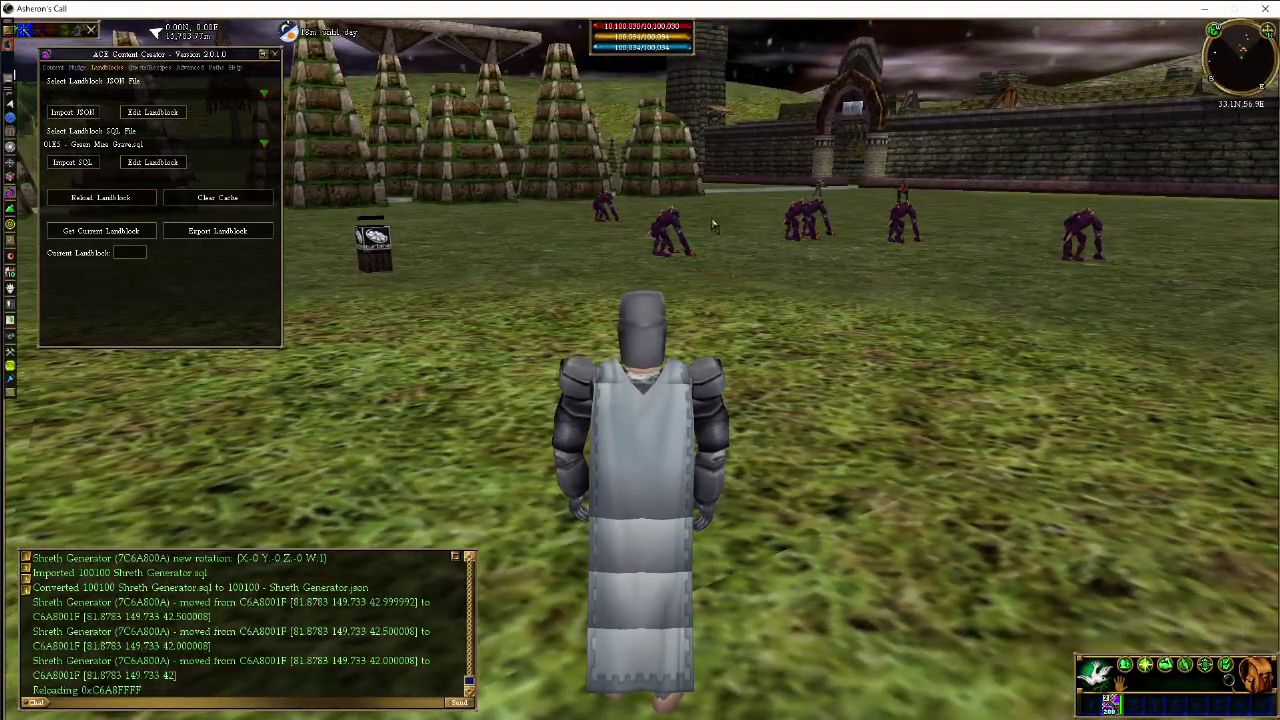
{"action": "key", "text": "z"}
{"action": "key", "text": "c"}
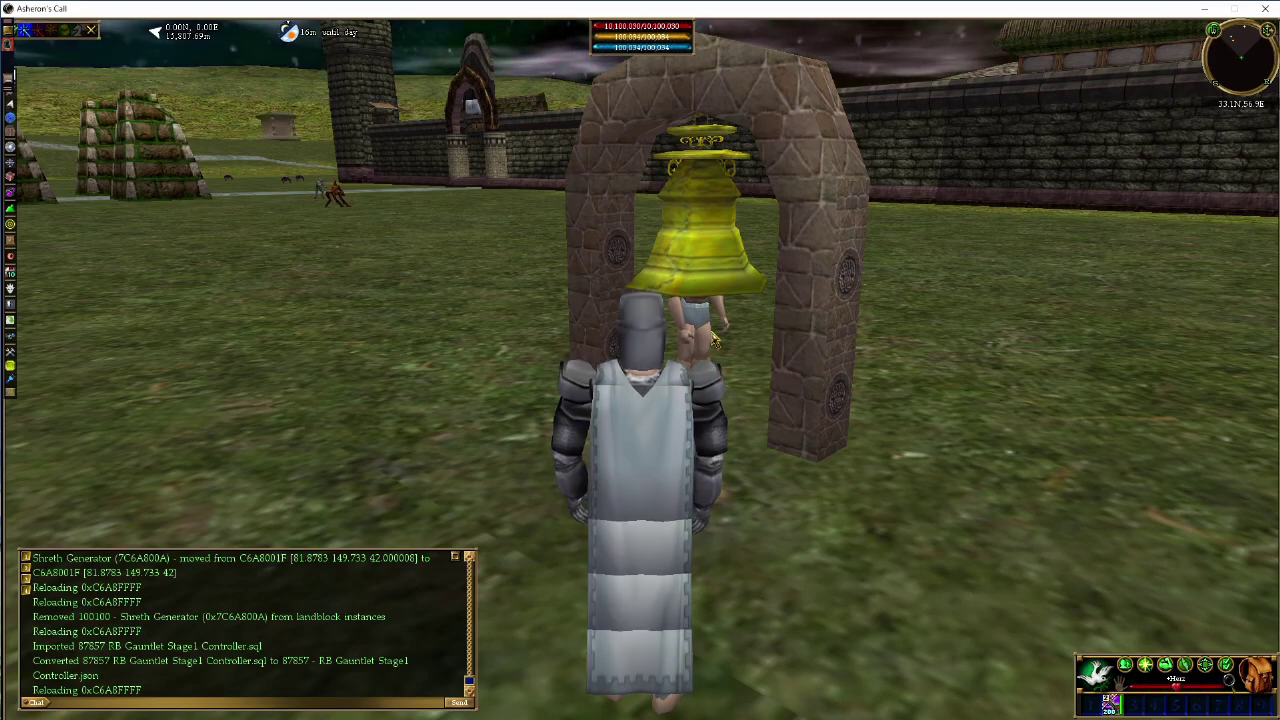
Step: Examine the RB Gauntlet Stage1 Controller and the bell arch around it from several positions
{"action": "key", "text": "z"}
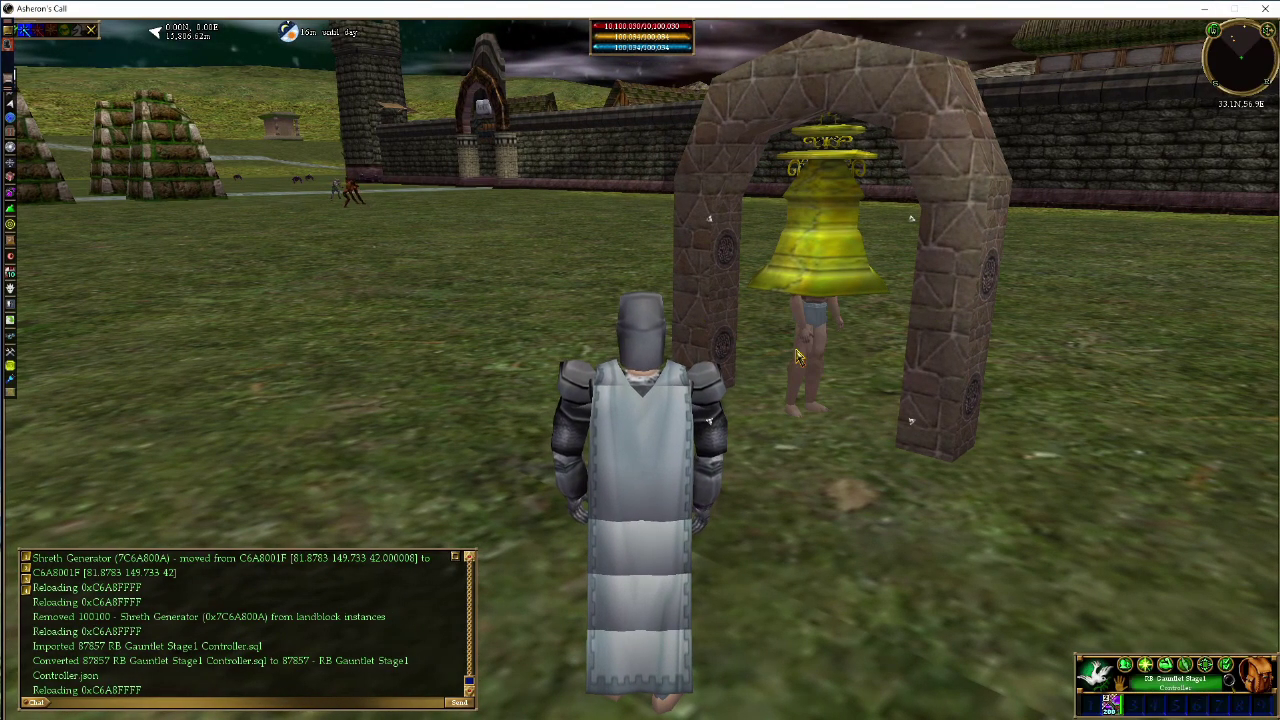
{"action": "key", "text": "c"}
{"action": "key", "text": "z"}
{"action": "key", "text": "c"}
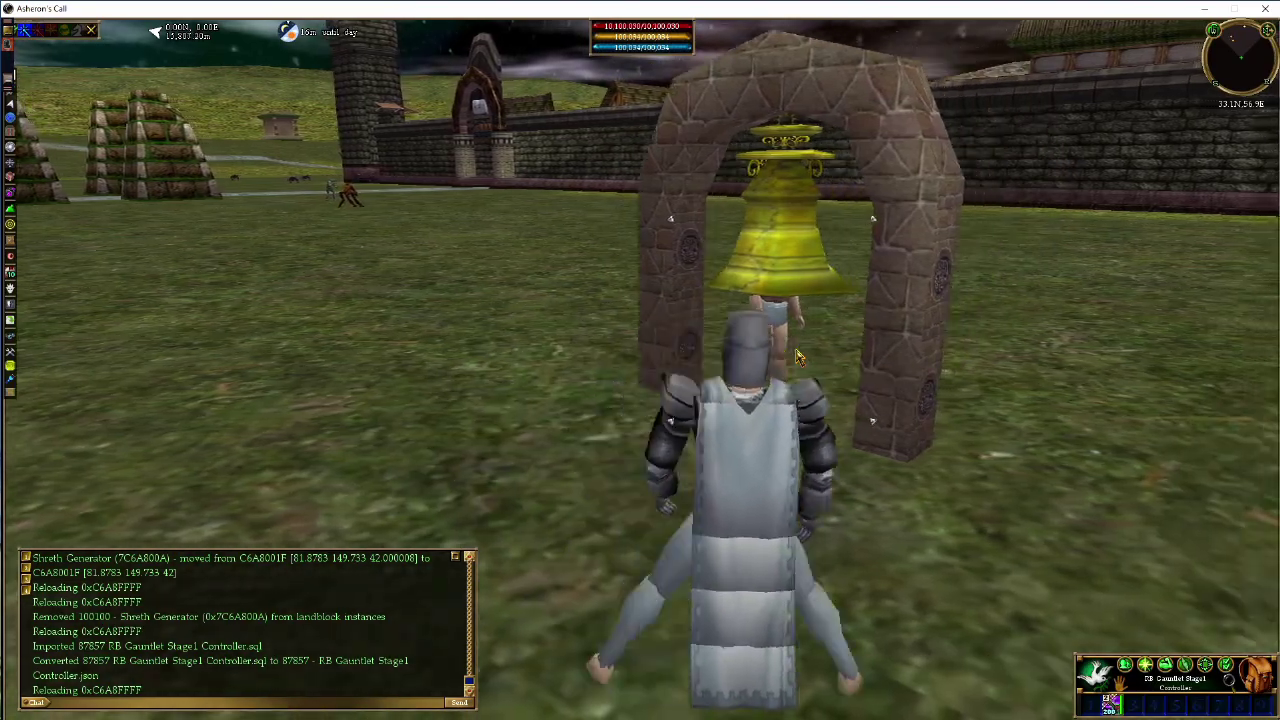
{"action": "key", "text": "z"}
{"action": "key", "text": "c"}
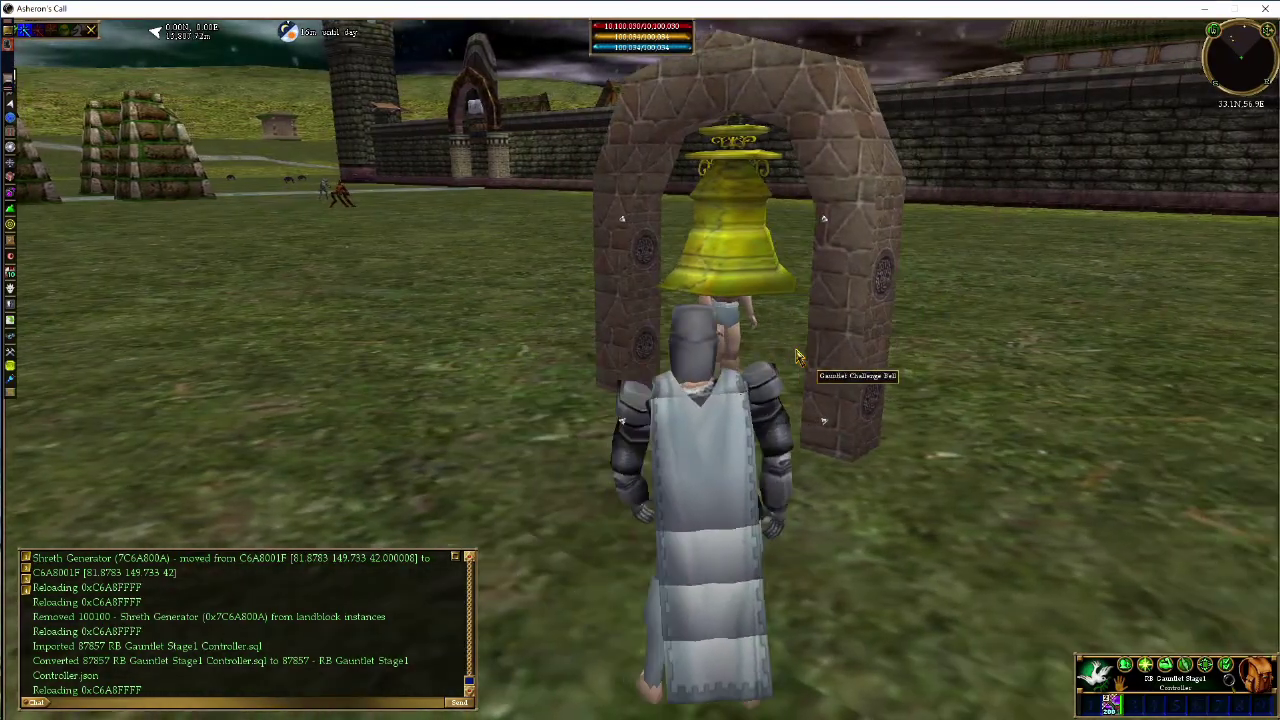
{"action": "key", "text": "z"}
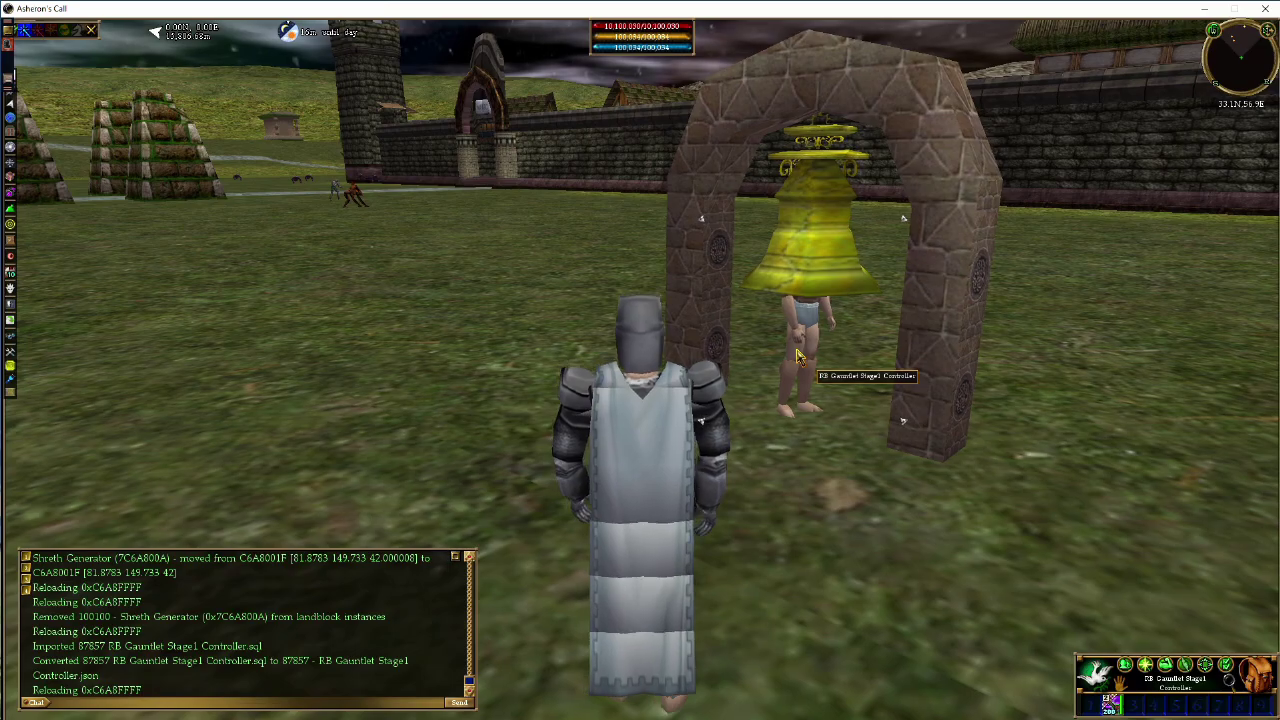
{"action": "key", "text": "c"}
{"action": "key", "text": "z"}
{"action": "key", "text": "d"}
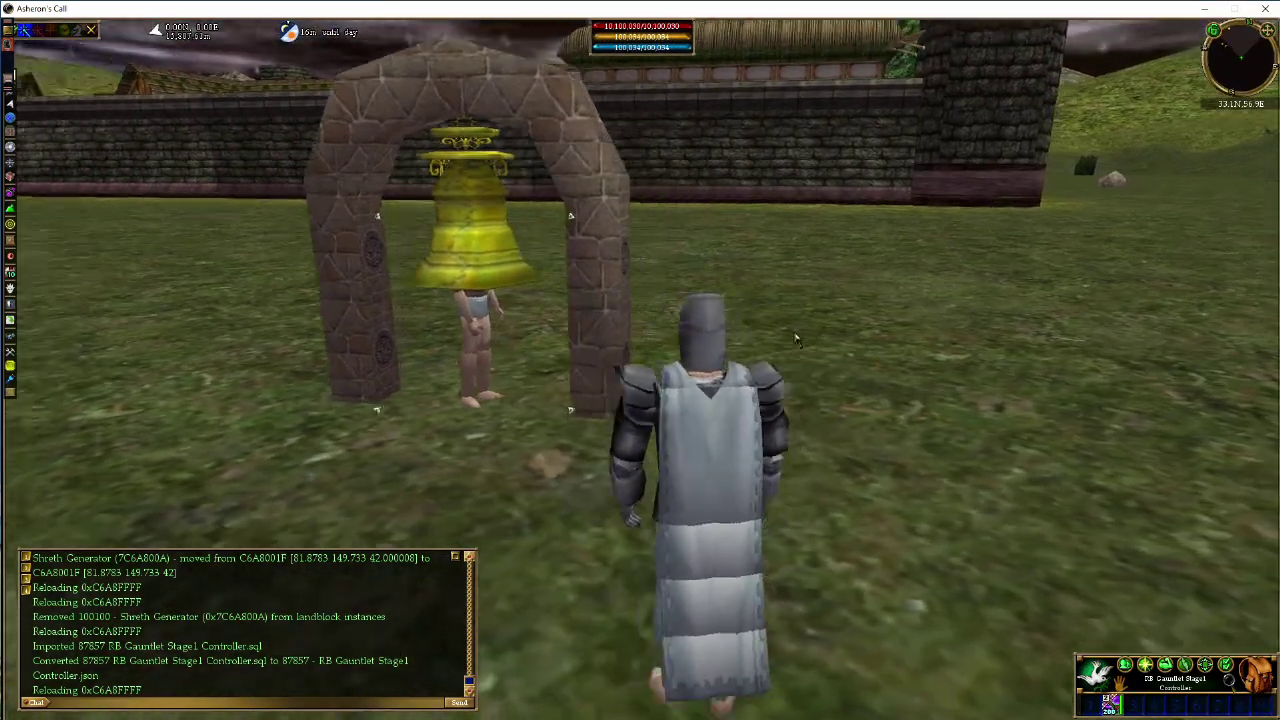
Step: Approach and use the Gauntlet Challenge Bell, and back away to view the first gauntlet wave
{"action": "key", "text": "a"}
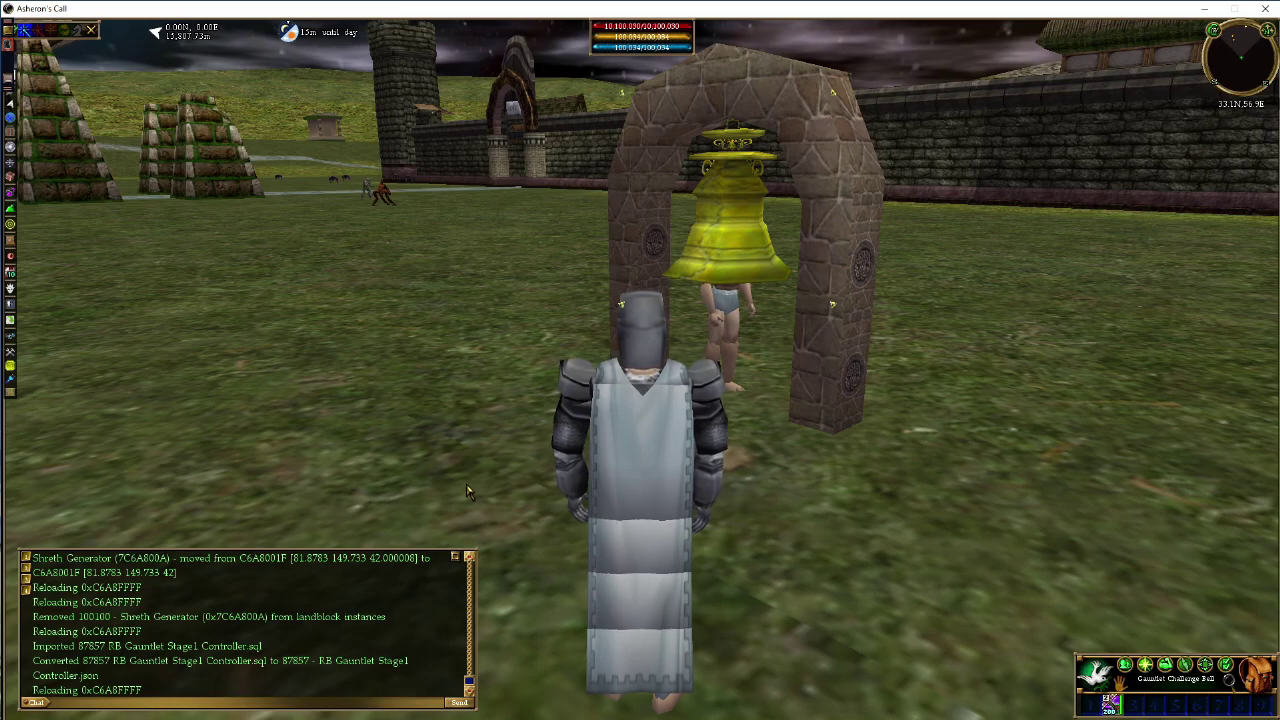
{"action": "key", "text": "w"}
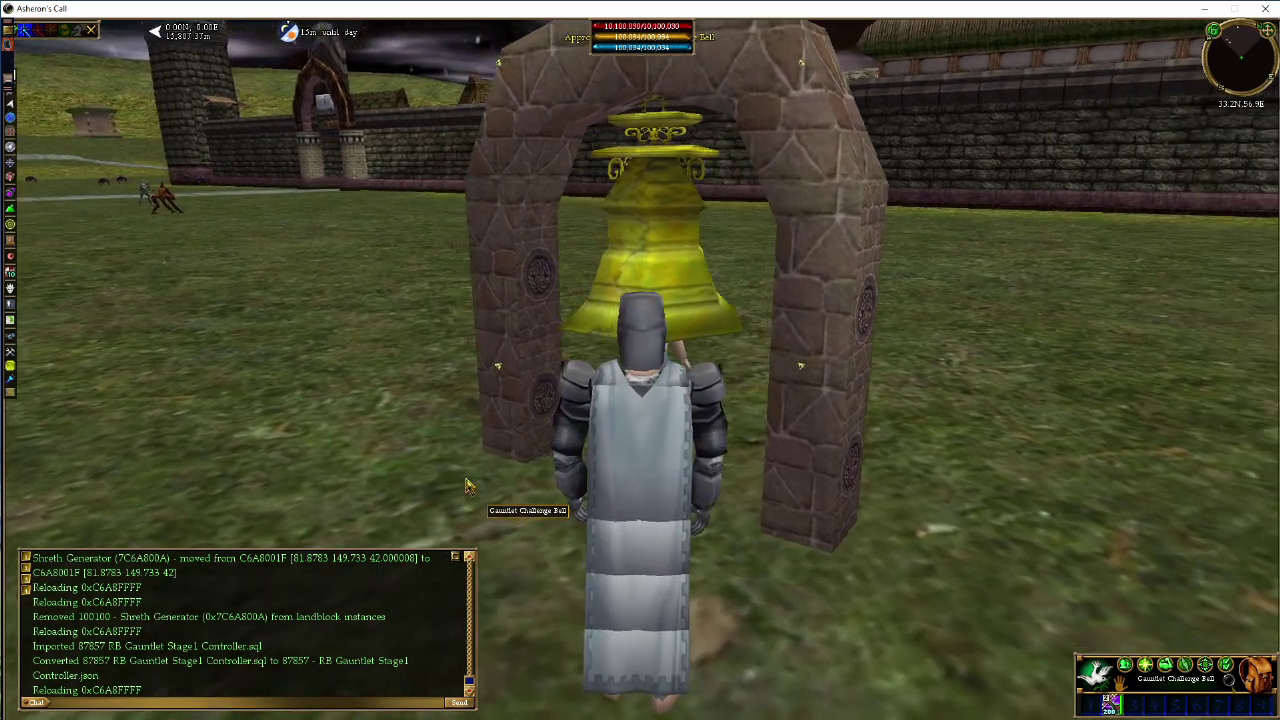
{"action": "key", "text": "x"}
{"action": "key", "text": "a"}
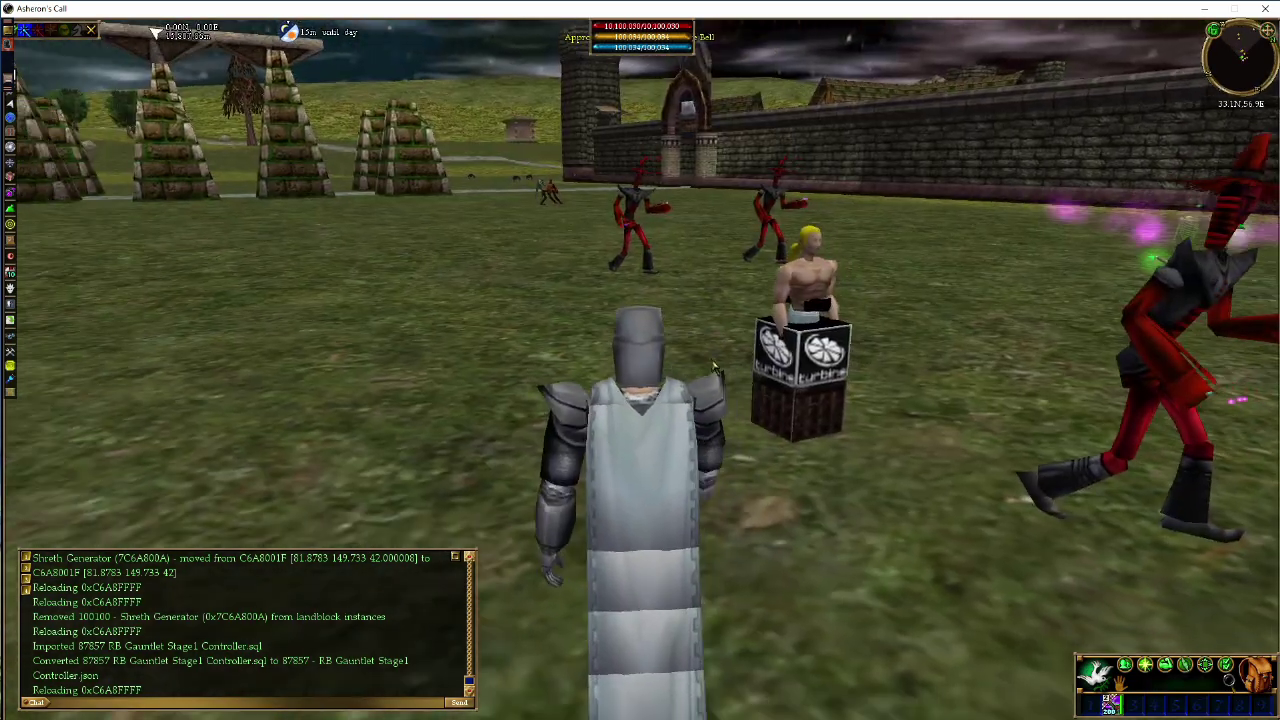
{"action": "key", "text": "d"}
{"action": "key", "text": "d"}
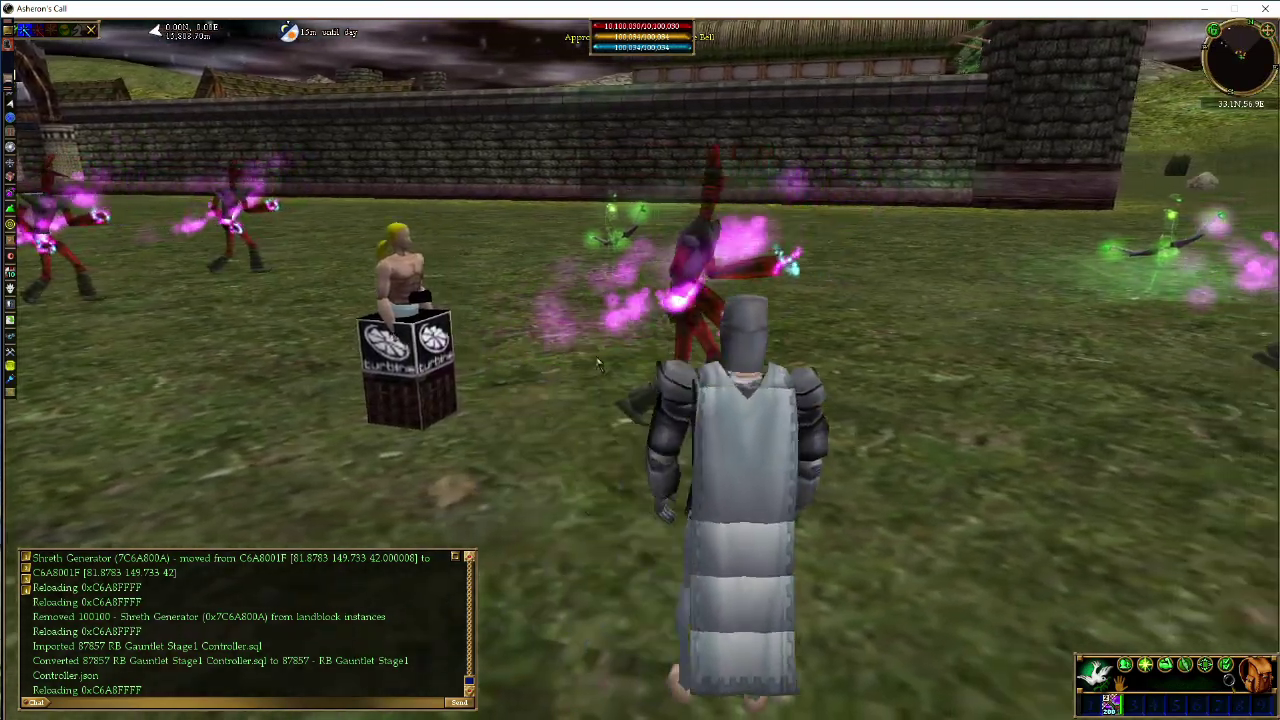
Step: Select the Gauntlet Stage1 Wave 1 Gen and view it together with the surrounding creatures
{"action": "key", "text": "a"}
{"action": "left_click", "coordinate": [459, 327]}
{"action": "key", "text": "x"}
{"action": "key", "text": "d"}
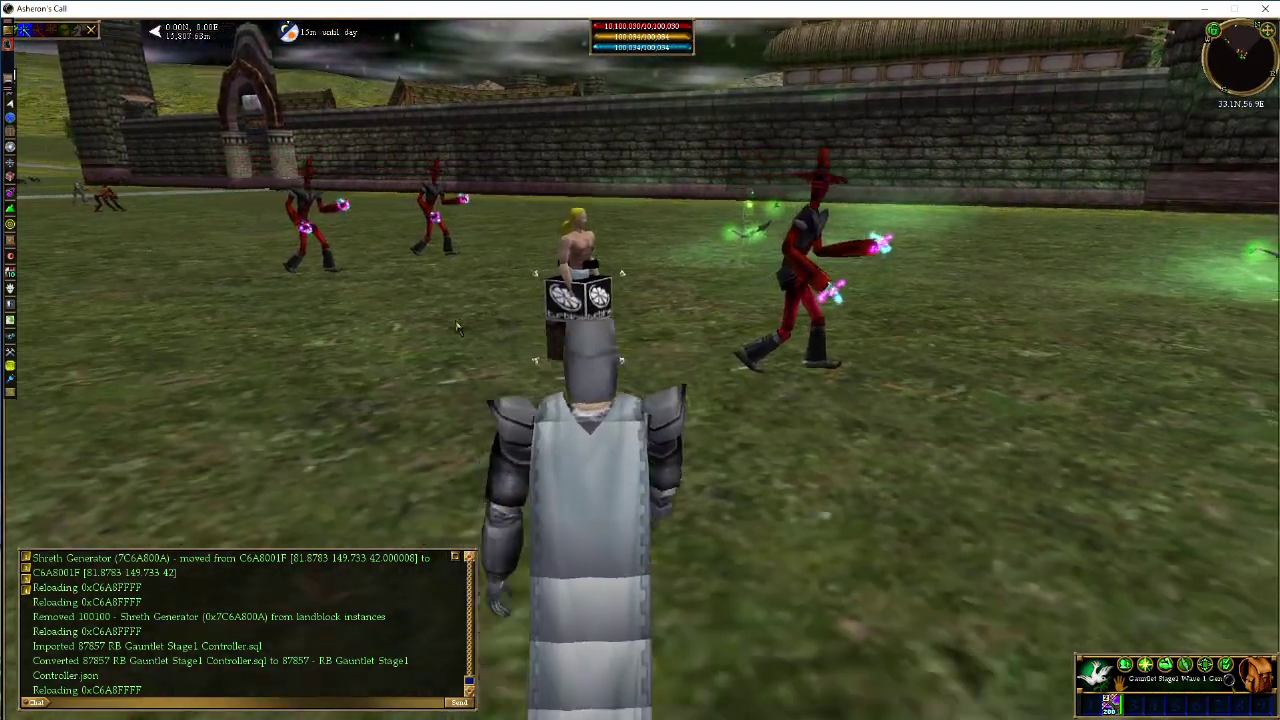
{"action": "key", "text": "a"}
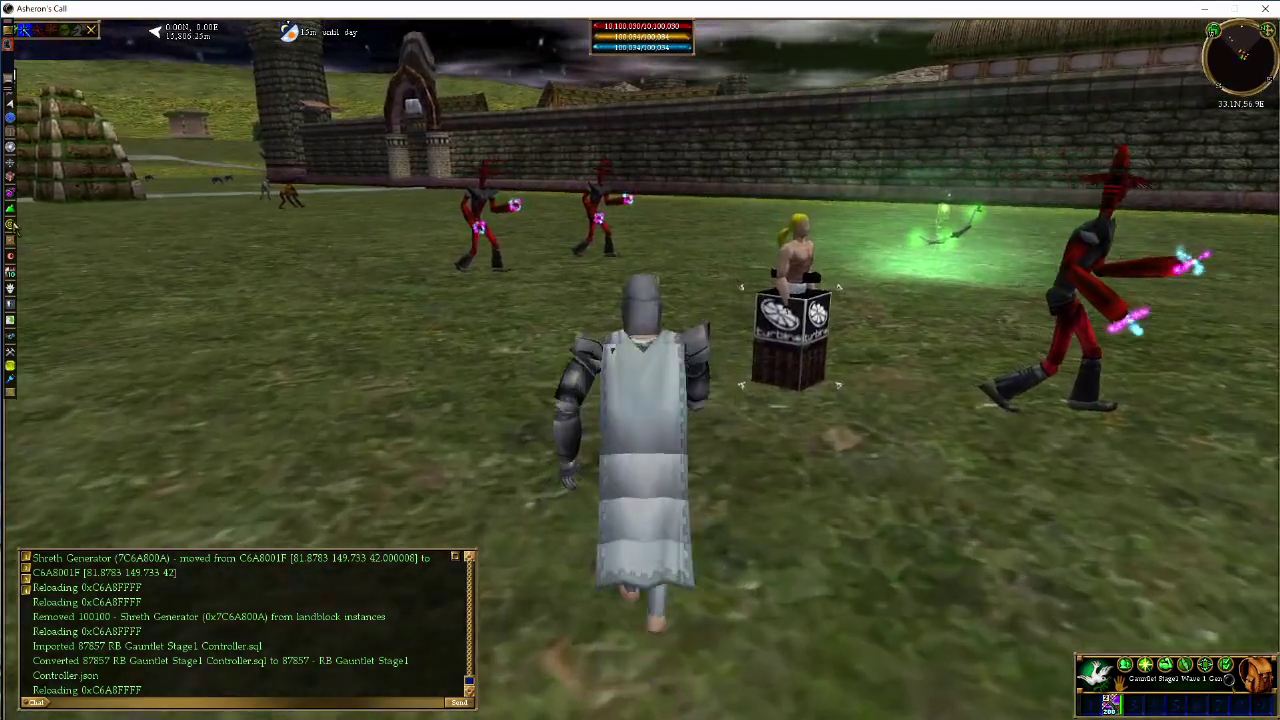
Step: Switch to 87857 RB Gauntlet Stage1 Controller.sql in Notepad++ and review the object ID and 1600 delay in its weenie_properties_generator rows
{"action": "key", "text": "alt+Tab"}
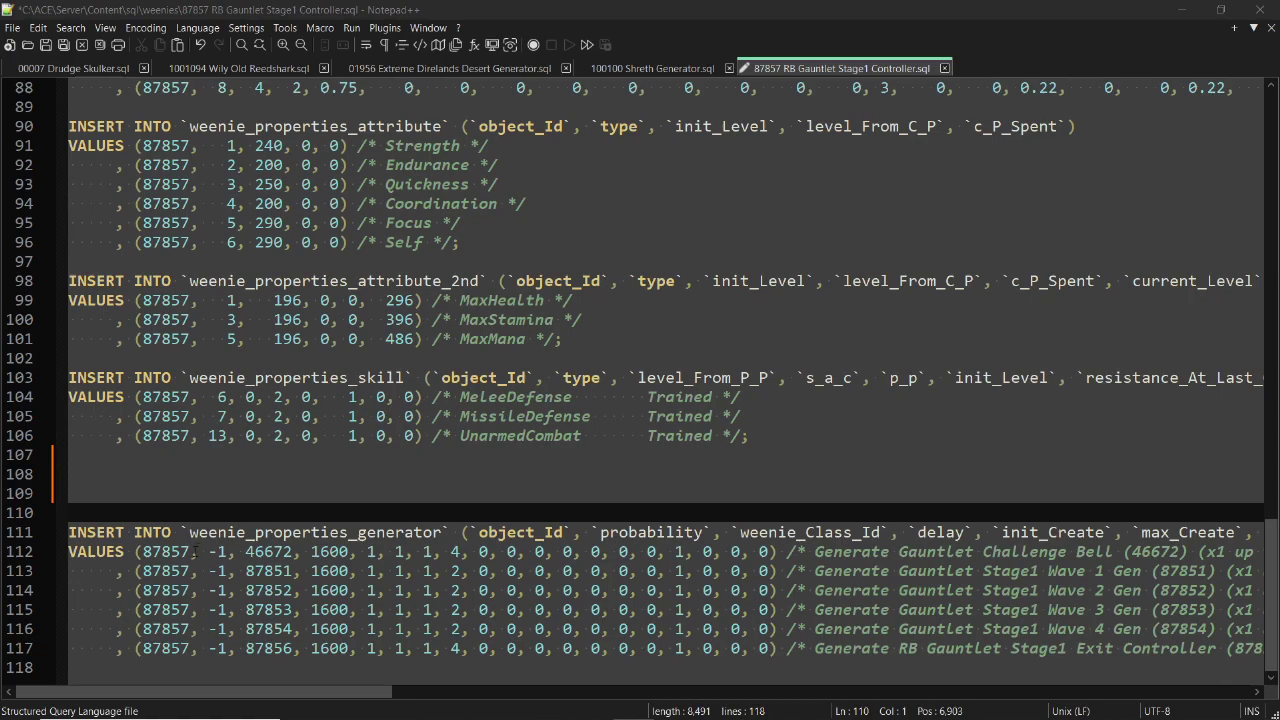
{"action": "left_click_drag", "start_coordinate": [193, 552], "coordinate": [142, 552]}
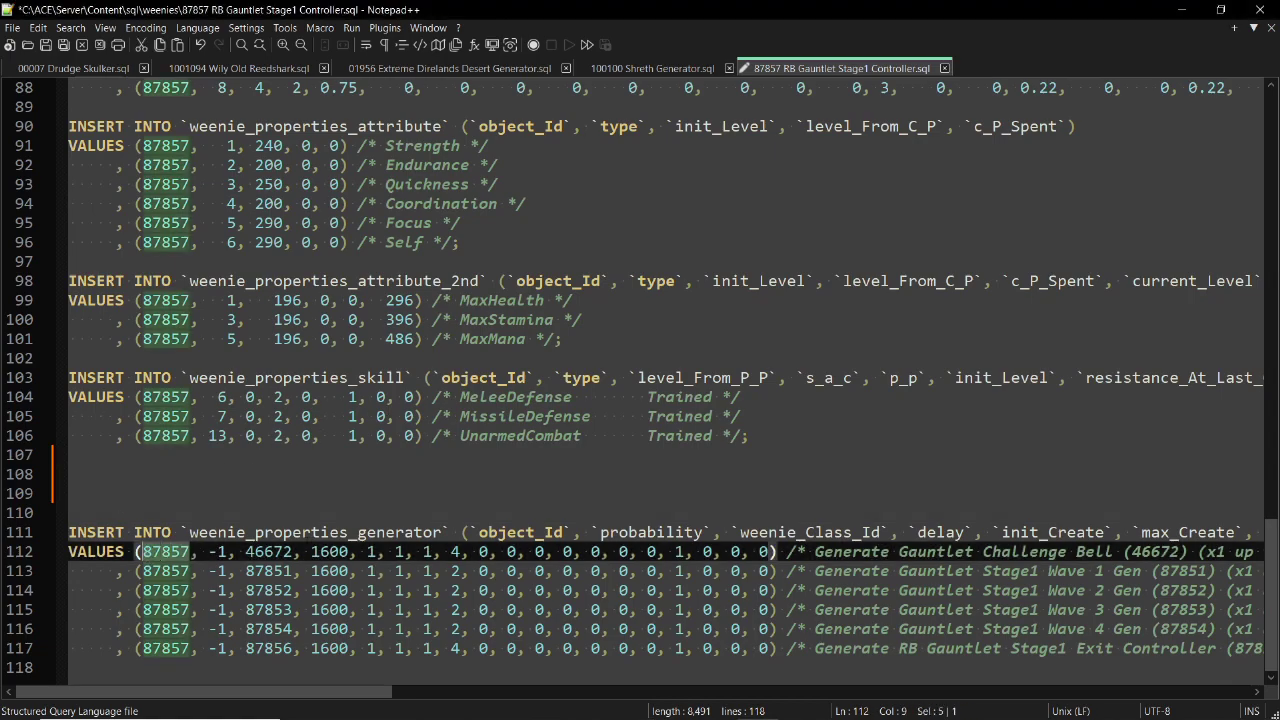
{"action": "left_click_drag", "start_coordinate": [293, 552], "coordinate": [348, 552]}
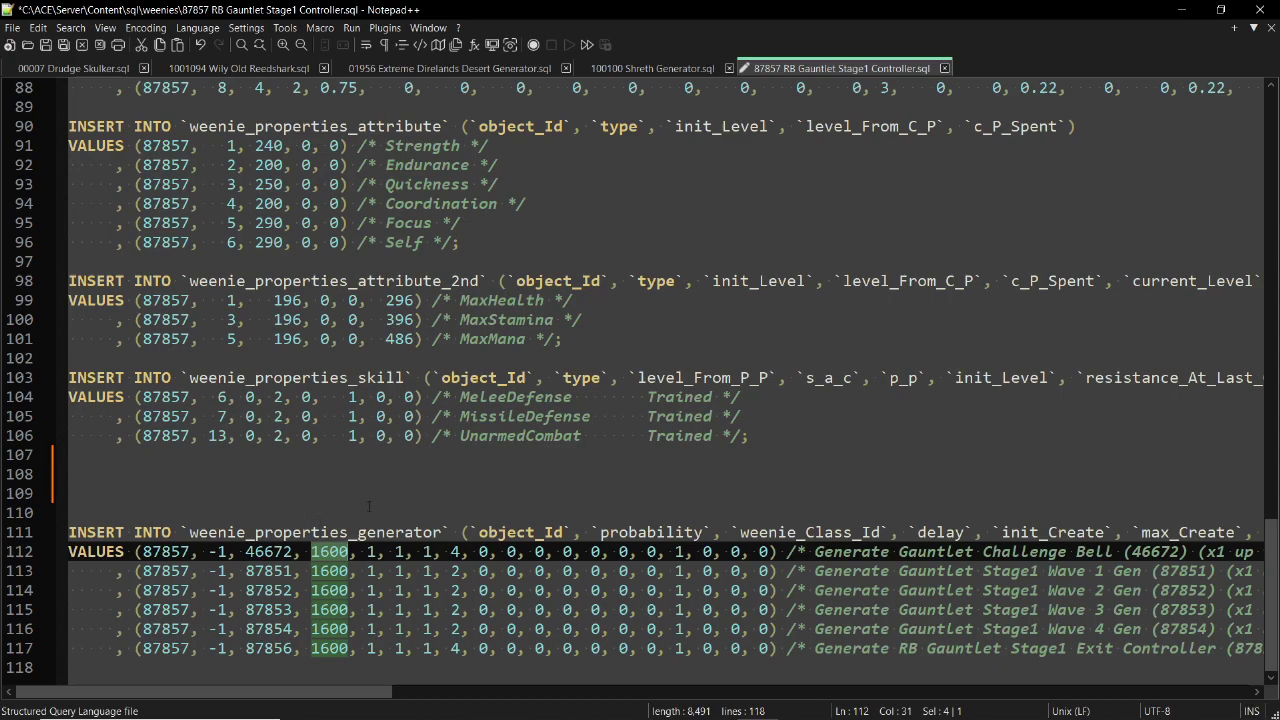
{"action": "scroll", "coordinate": [512, 437], "scroll_direction": "up", "scroll_amount": 16}
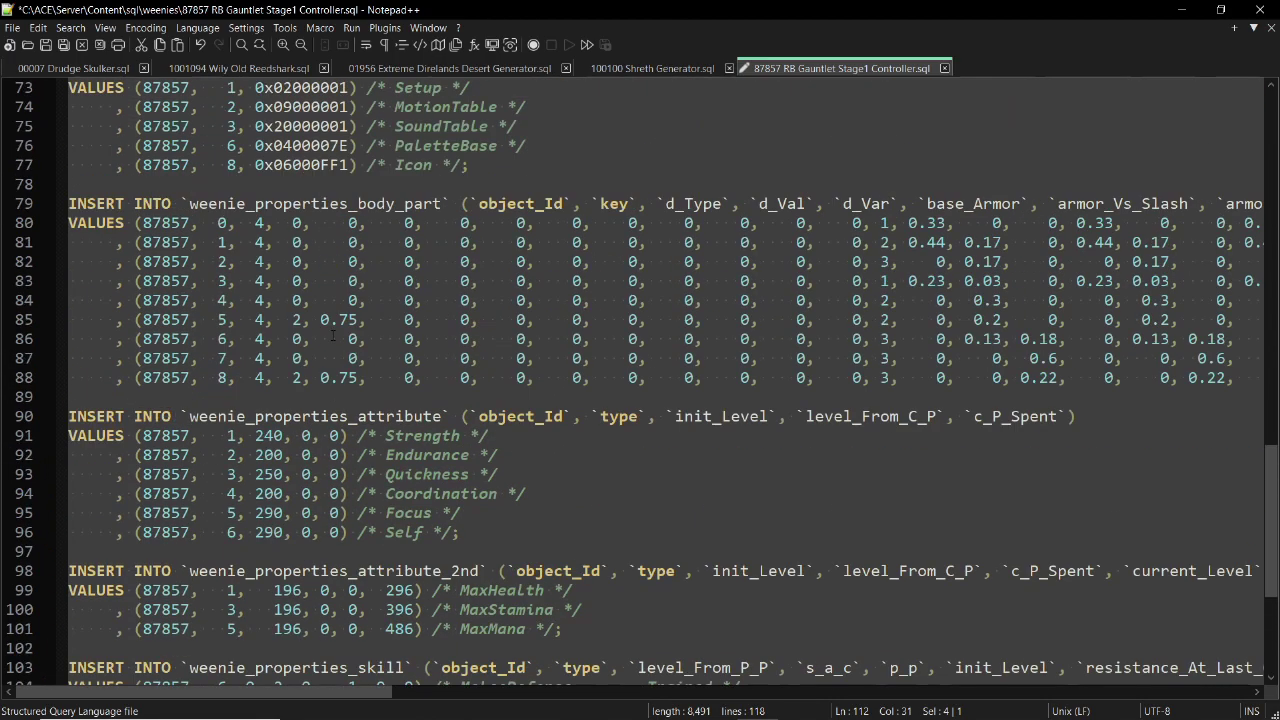
{"action": "scroll", "coordinate": [333, 329], "scroll_direction": "up", "scroll_amount": 1}
{"action": "left_click", "coordinate": [333, 325]}
{"action": "scroll", "coordinate": [333, 325], "scroll_direction": "down", "scroll_amount": 17}
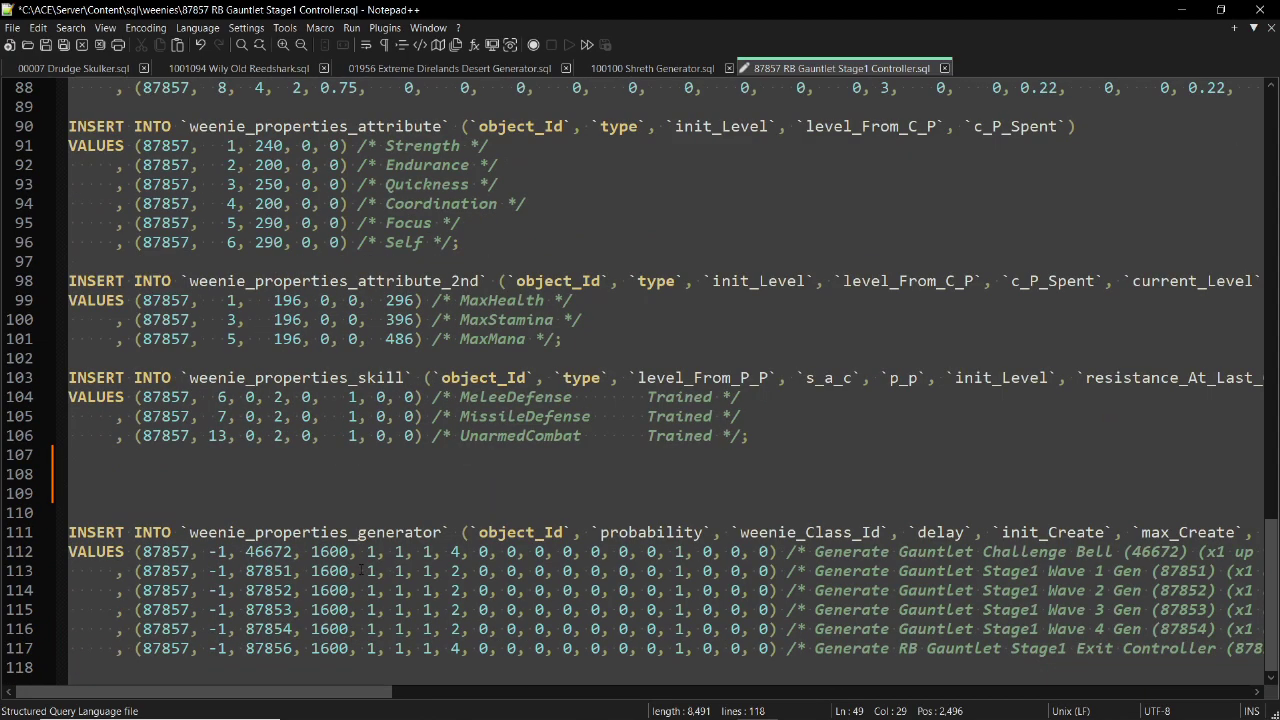
{"action": "left_click", "coordinate": [349, 552]}
{"action": "left_click_drag", "start_coordinate": [349, 552], "coordinate": [311, 552]}
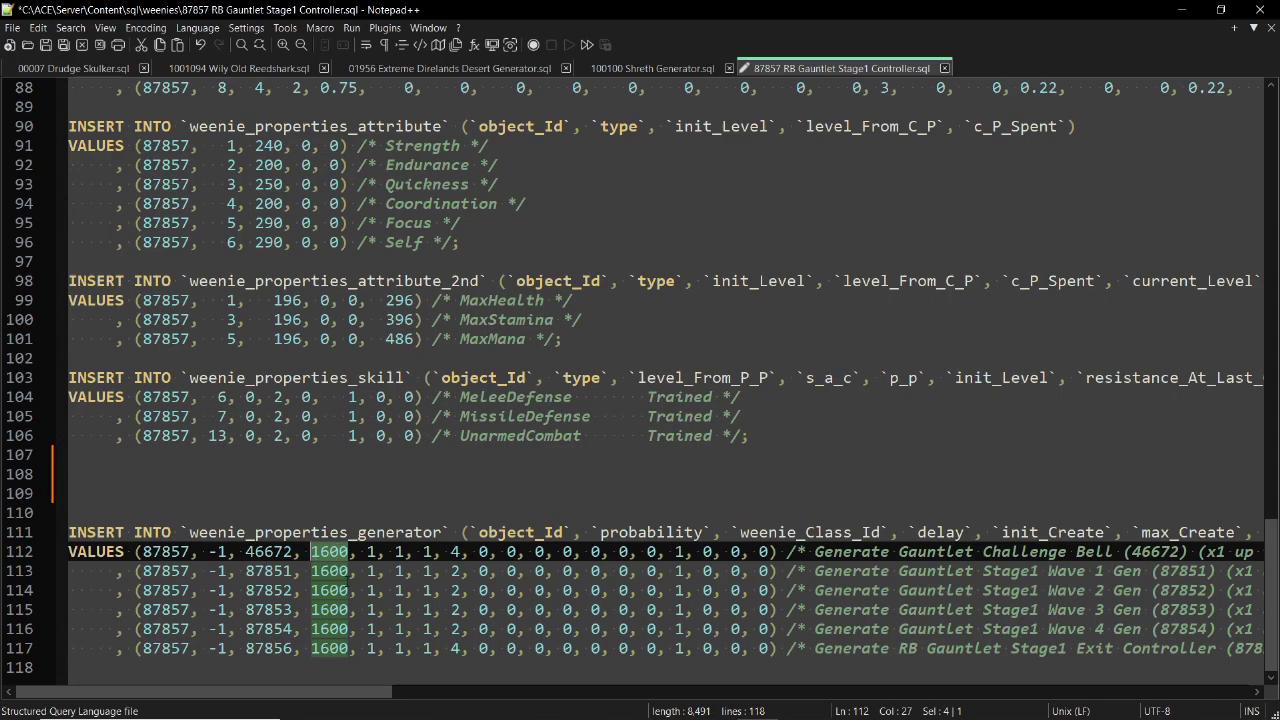
{"action": "left_click", "coordinate": [348, 571]}
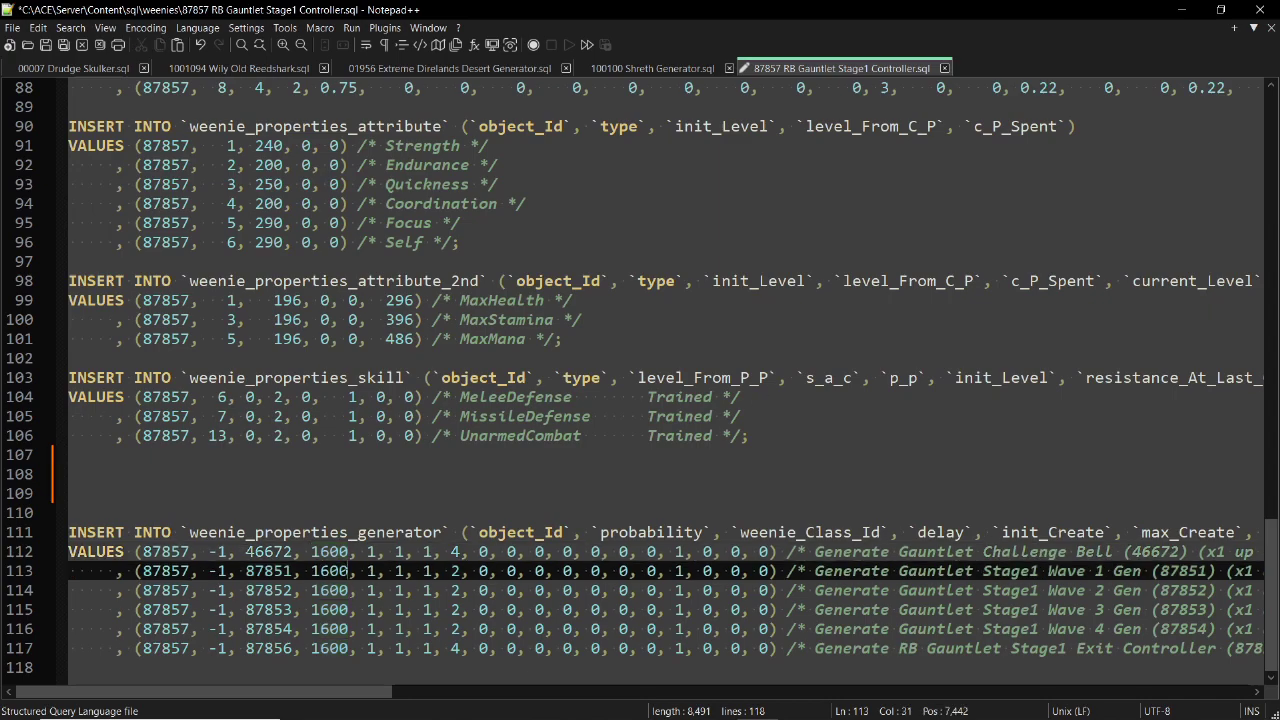
Step: Switch back to Asheron's Call and select the RB Gauntlet Stage1 Controller, followed by the Gauntlet Stage1 Wave 1 Gen, to compare them
{"action": "key", "text": "alt+Tab"}
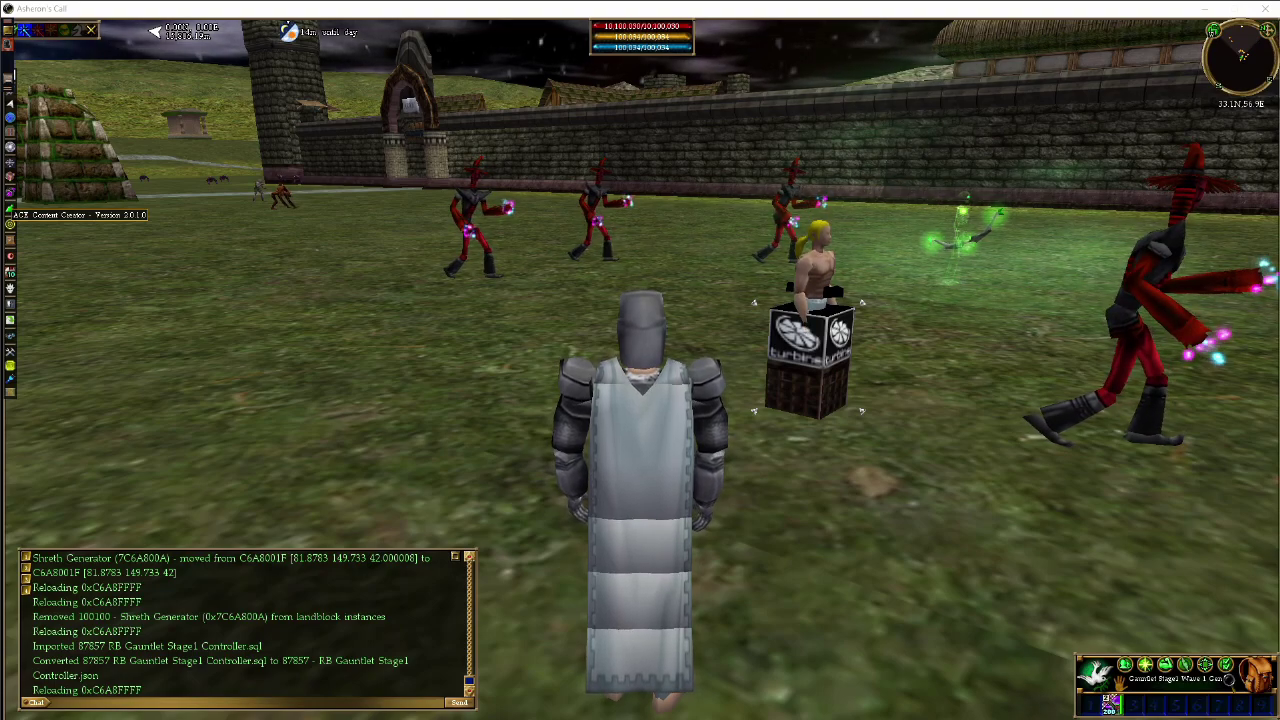
{"action": "left_click", "coordinate": [857, 398]}
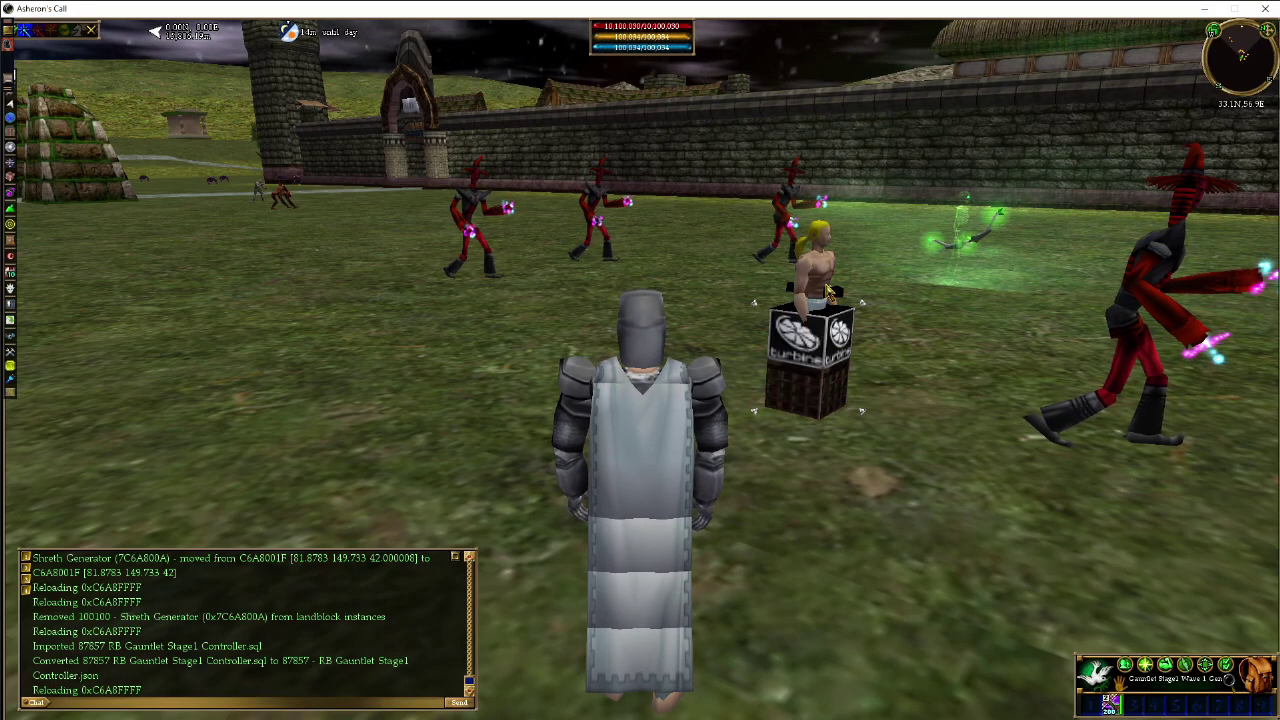
{"action": "left_click", "coordinate": [824, 274]}
{"action": "key", "text": "c"}
{"action": "key", "text": "z"}
{"action": "key", "text": "z"}
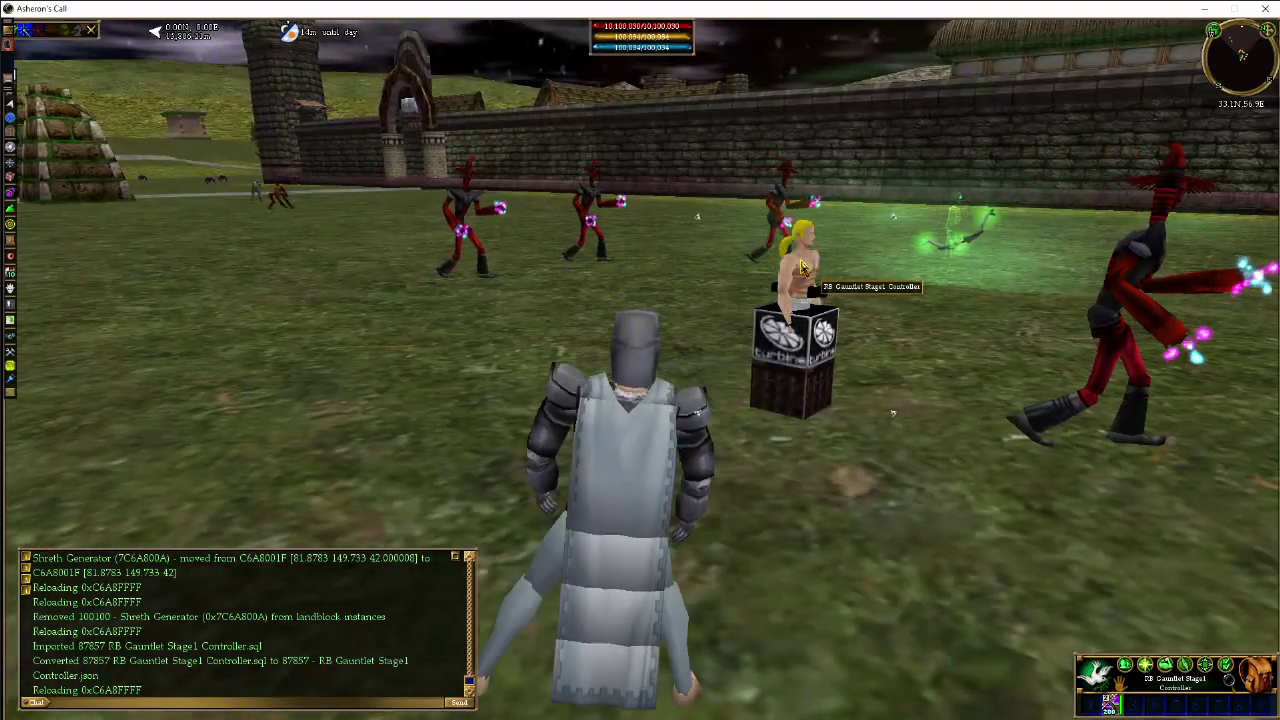
{"action": "key", "text": "c"}
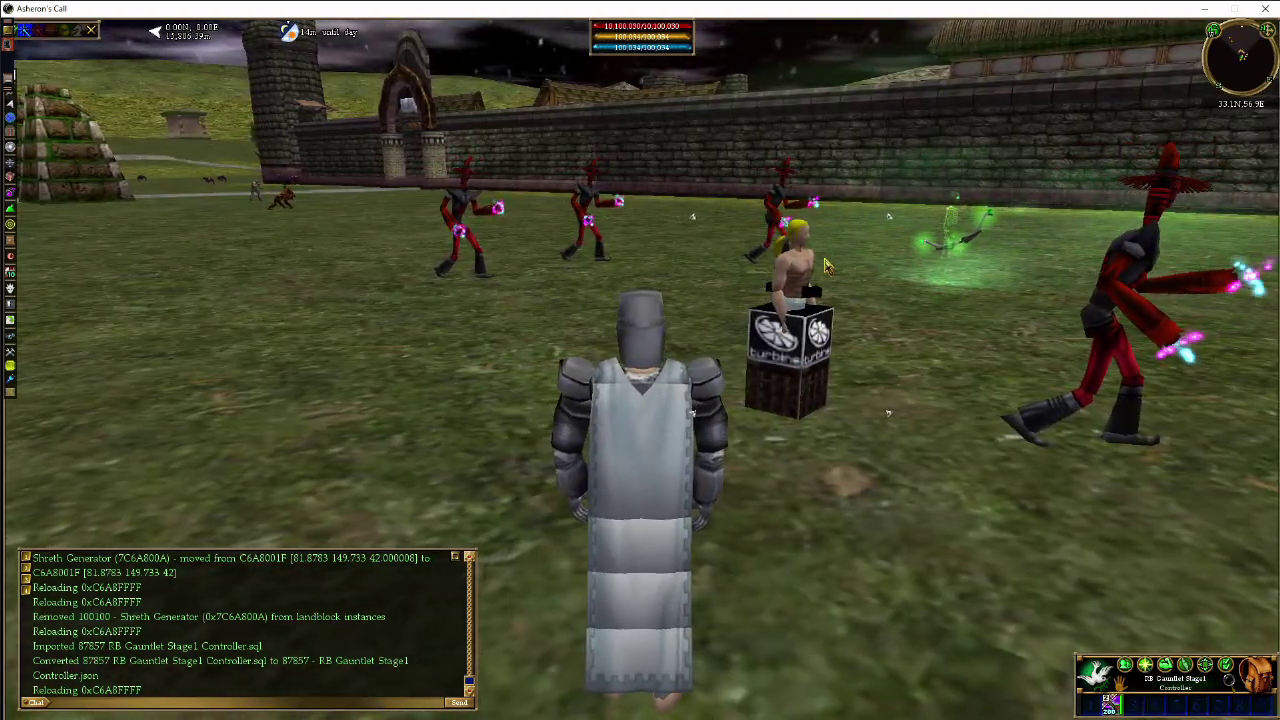
{"action": "left_click", "coordinate": [795, 380]}
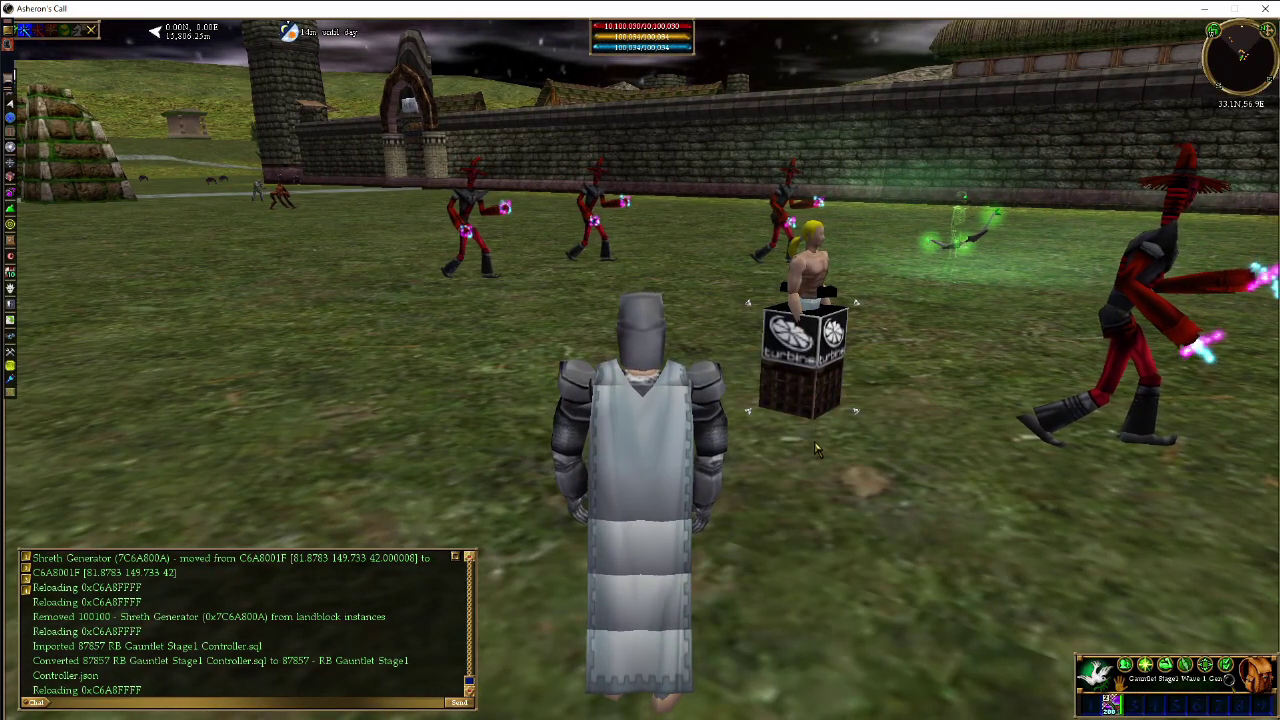
{"action": "key", "text": "d"}
{"action": "key", "text": "d"}
{"action": "key", "text": "a"}
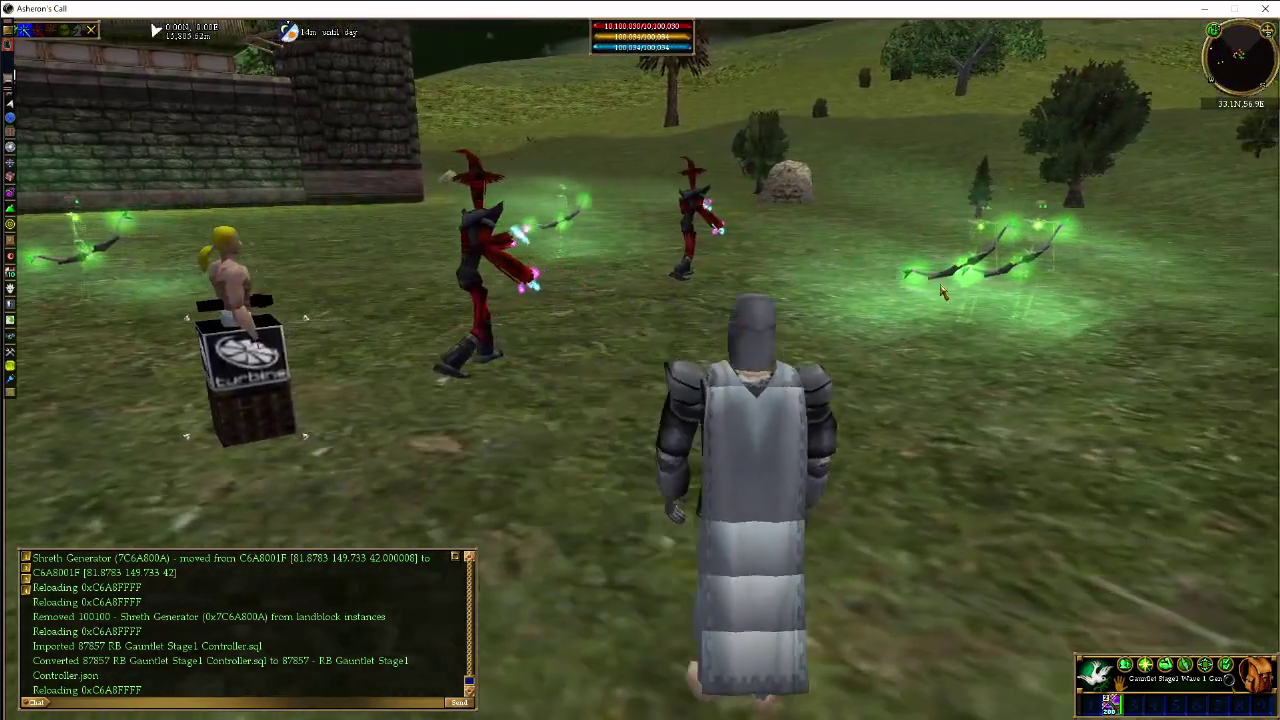
{"action": "key", "text": "d"}
{"action": "scroll", "coordinate": [923, 290], "scroll_direction": "down", "scroll_amount": 5}
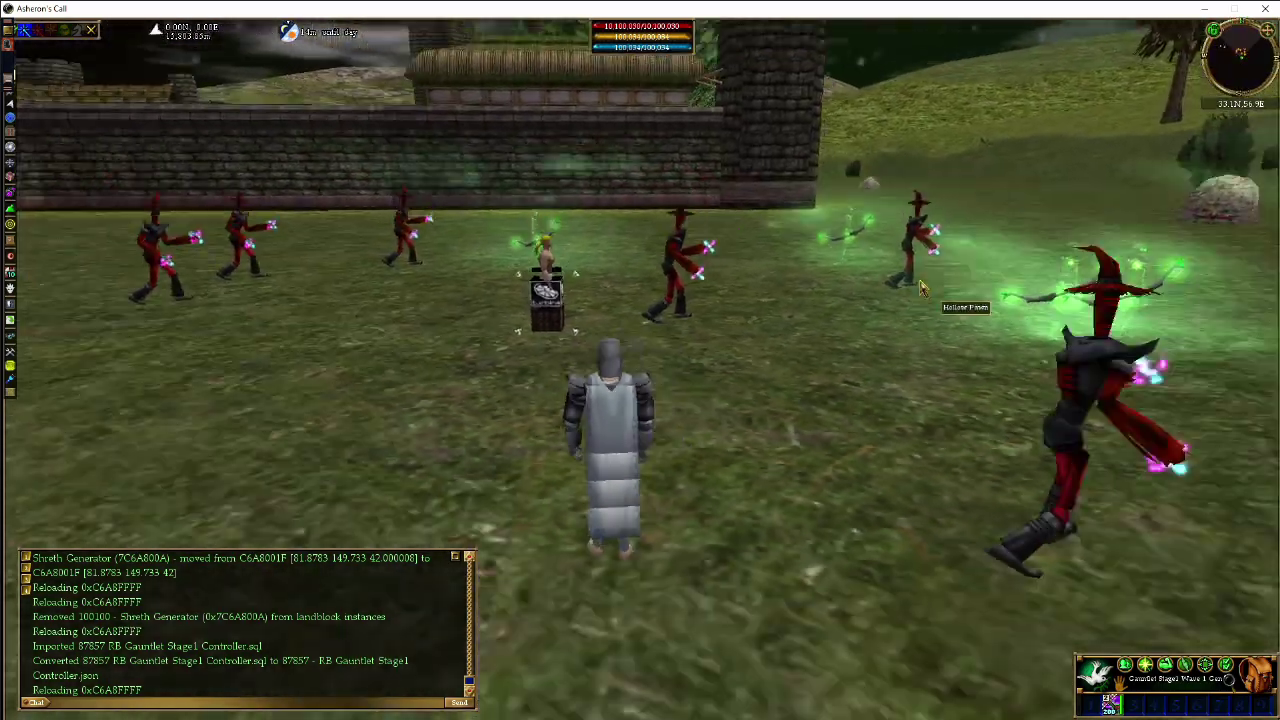
{"action": "type", "text": "@"}
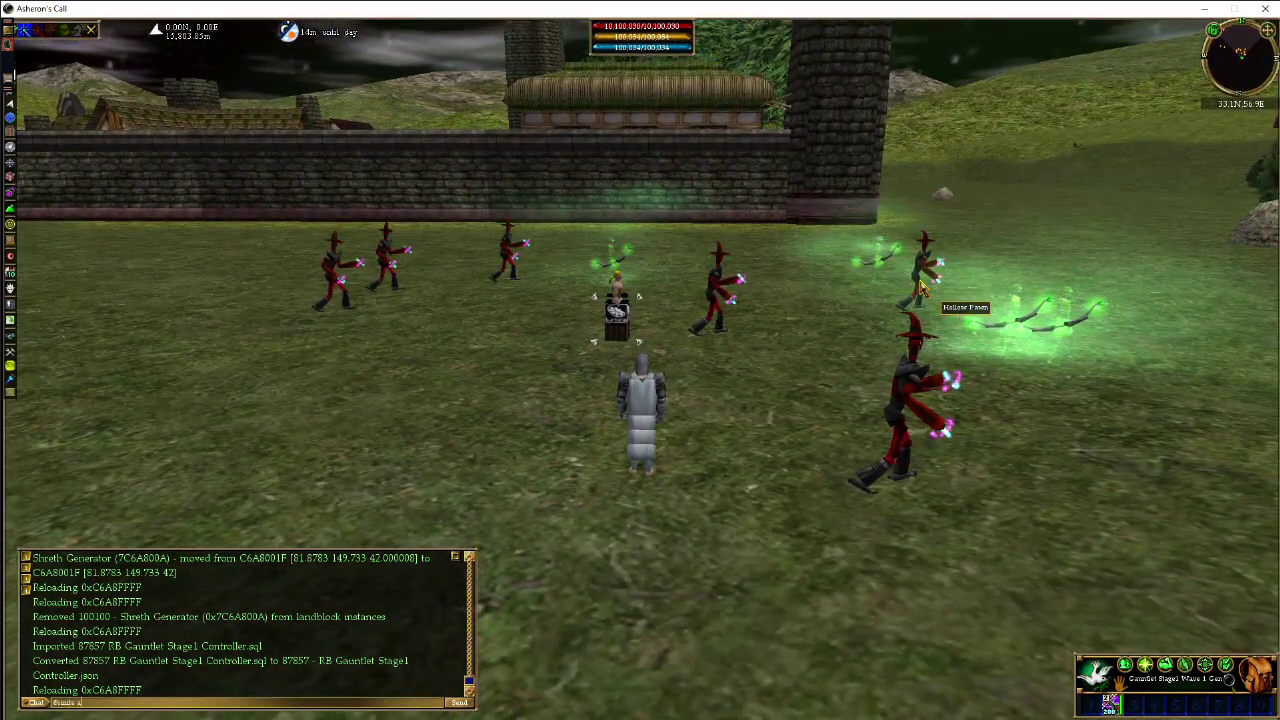
{"action": "type", "text": "ll"}
{"action": "key", "text": "Return"}
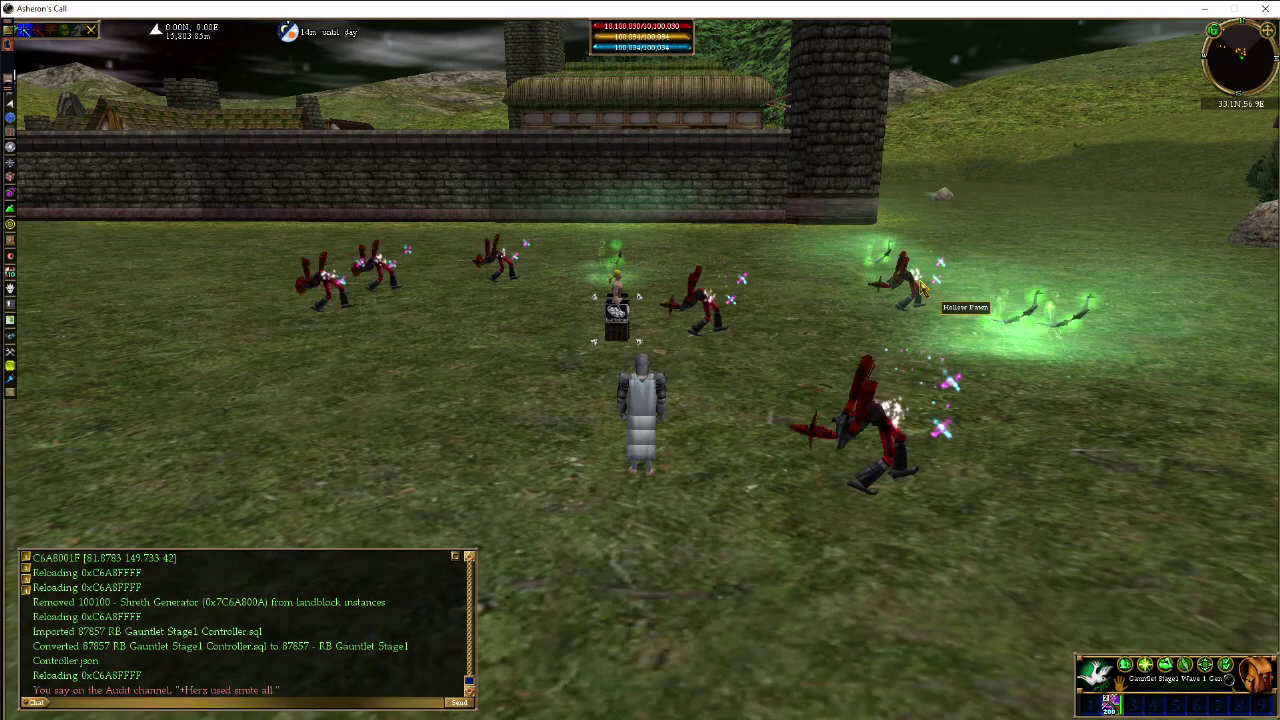
Step: Select the Gauntlet Stage1 Wave 2 Gen and open its examination details
{"action": "key", "text": "a"}
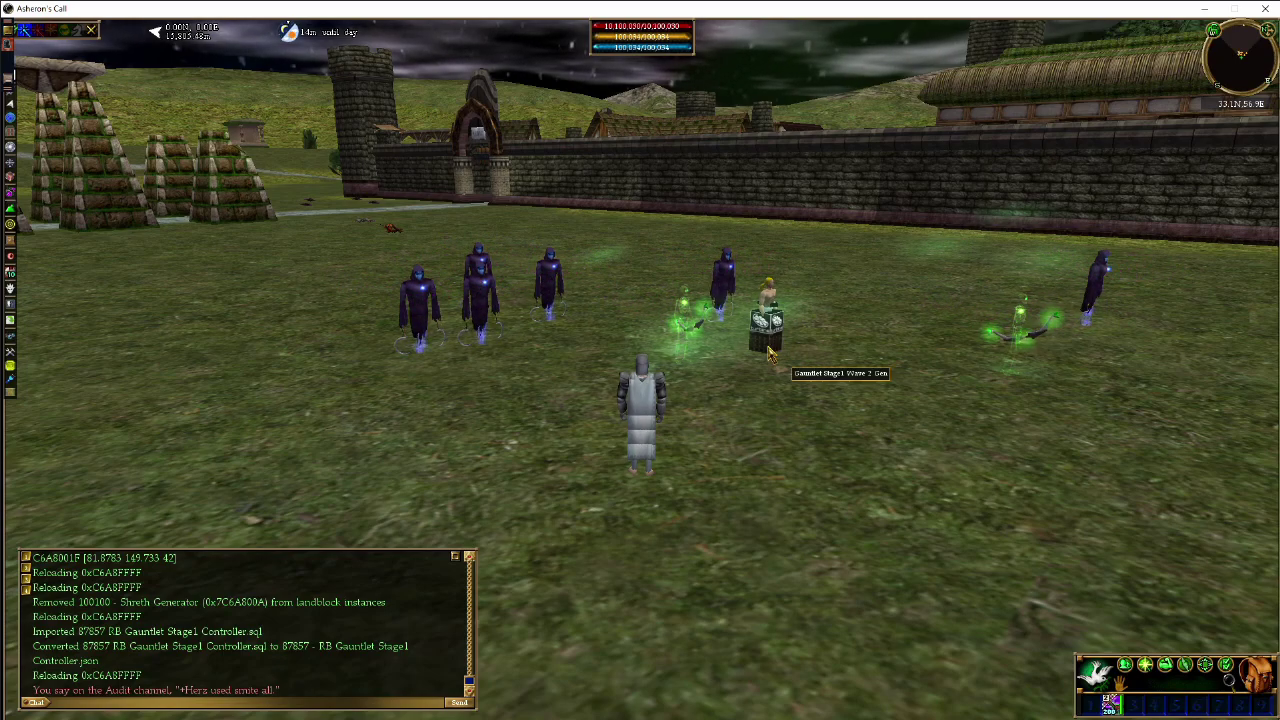
{"action": "left_click", "coordinate": [770, 352]}
{"action": "key", "text": "c"}
{"action": "key", "text": "z"}
{"action": "right_click", "coordinate": [721, 340]}
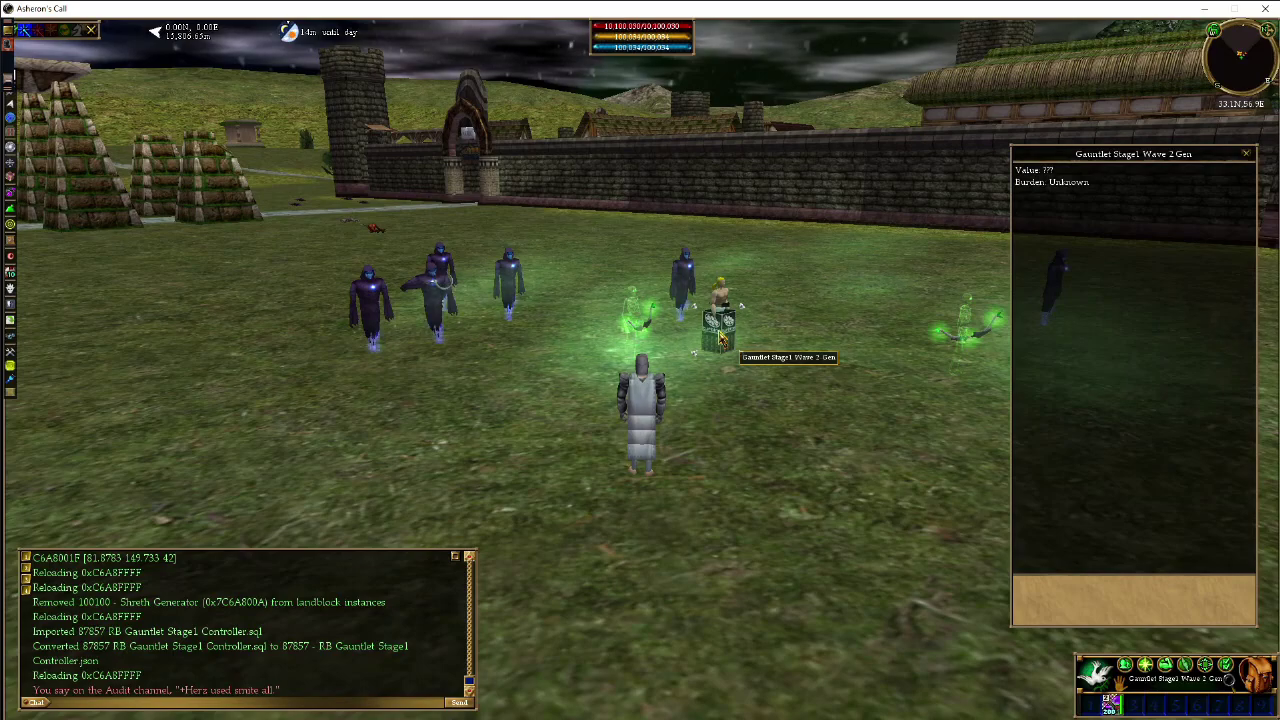
{"action": "key", "text": "z"}
{"action": "key", "text": "d"}
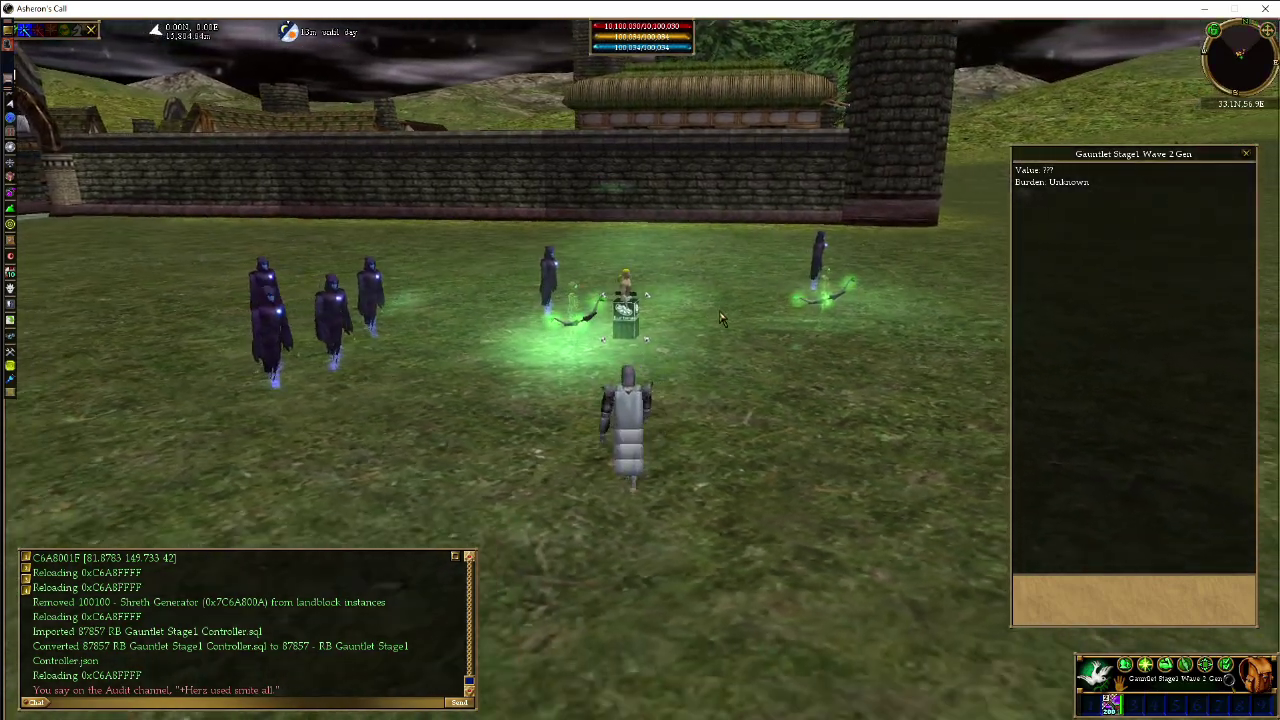
{"action": "key", "text": "x"}
{"action": "key", "text": "Return"}
{"action": "key", "text": "Up"}
{"action": "key", "text": "Return"}
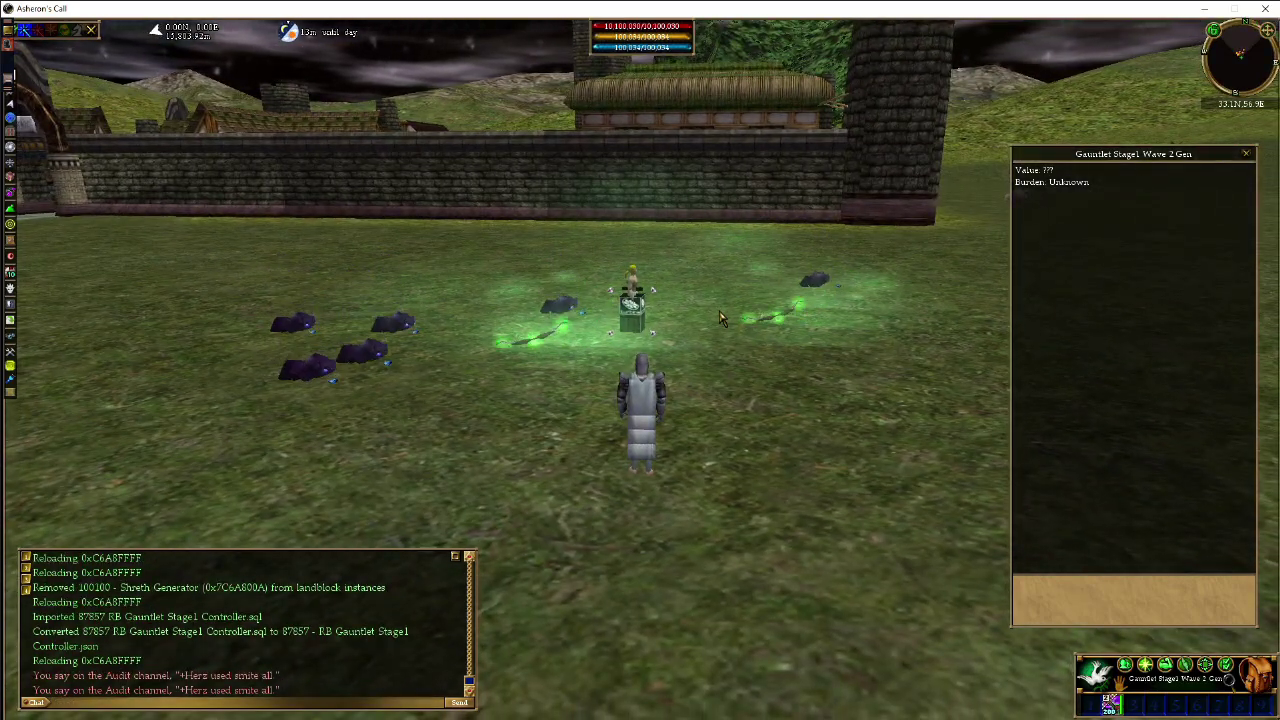
Step: Approach the newly spawned third-wave generator and select the Gauntlet Stage1 Wave 3 Gen
{"action": "key", "text": "c"}
{"action": "key", "text": "a"}
{"action": "left_click", "coordinate": [656, 328]}
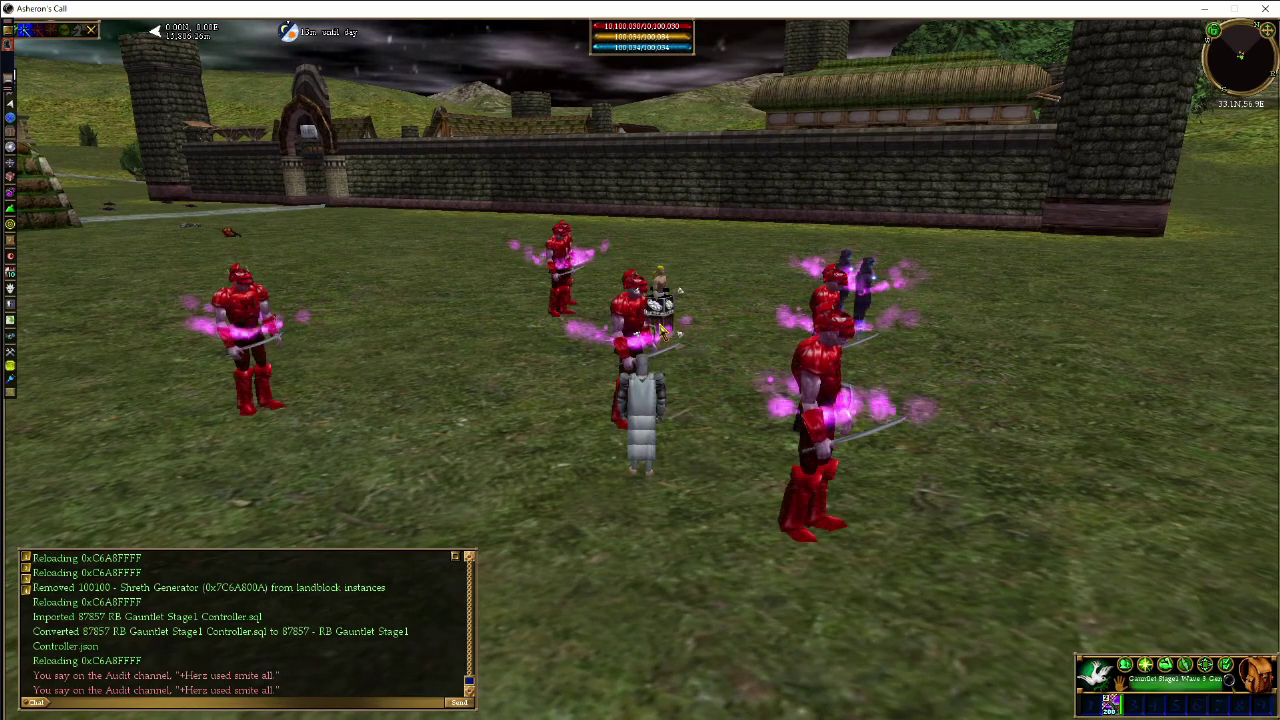
{"action": "left_click", "coordinate": [662, 318]}
{"action": "key", "text": "z"}
{"action": "key", "text": "d"}
{"action": "key", "text": "Return"}
{"action": "key", "text": "Up"}
{"action": "key", "text": "Return"}
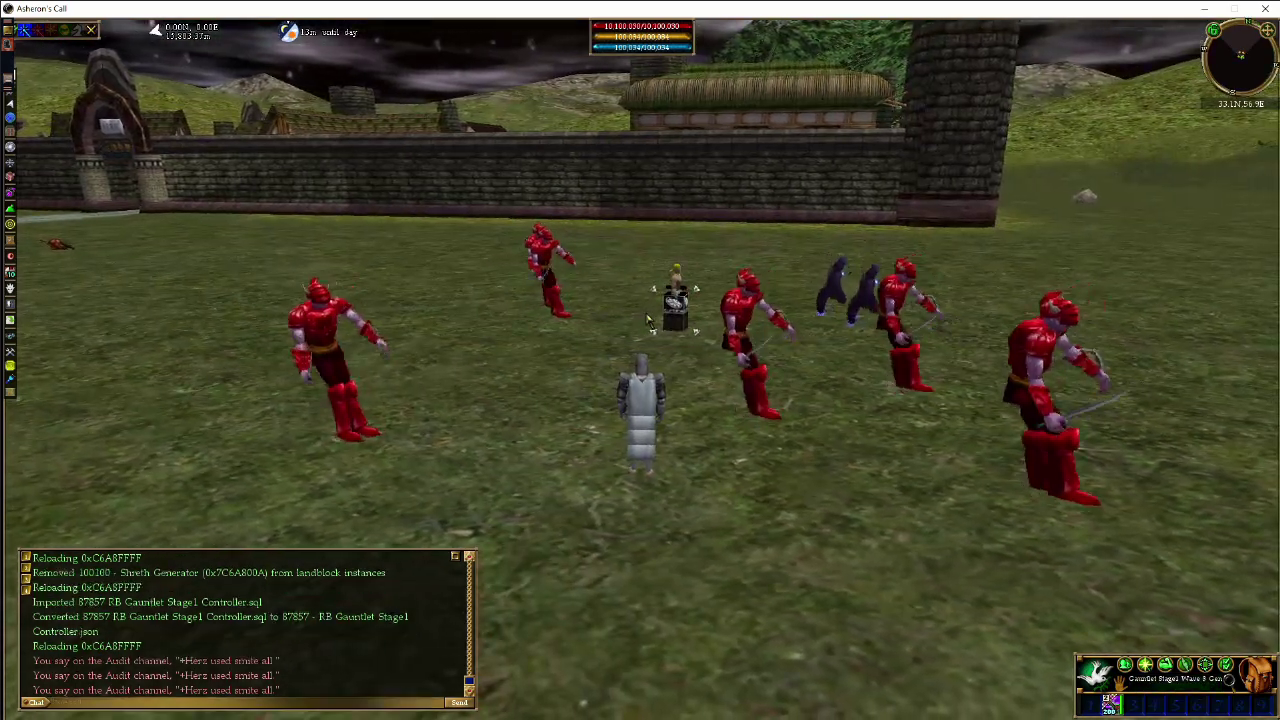
Step: Switch to 87857 RB Gauntlet Stage1 Controller.sql in Notepad++ and highlight the MaxGeneratedObjects and InitGeneratedObjects rows in weenie_properties_int
{"action": "key", "text": "alt+Tab"}
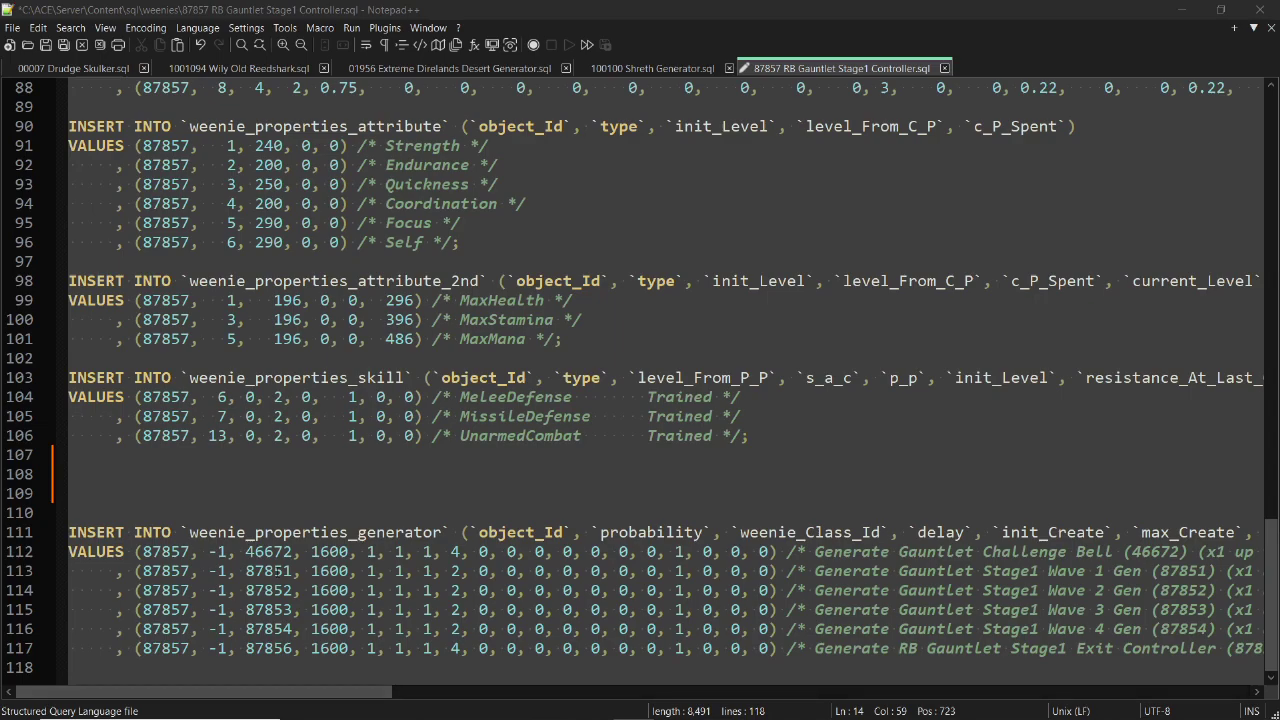
{"action": "left_click", "coordinate": [163, 494]}
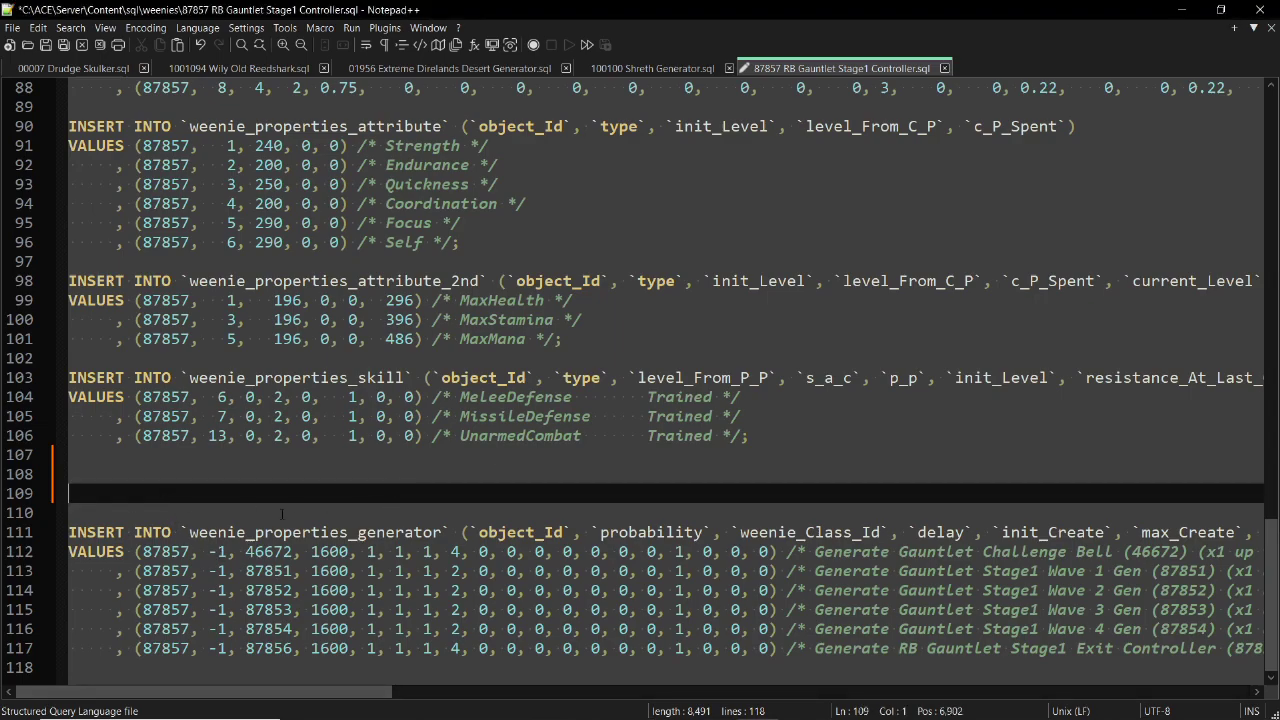
{"action": "scroll", "coordinate": [333, 541], "scroll_direction": "up", "scroll_amount": 20}
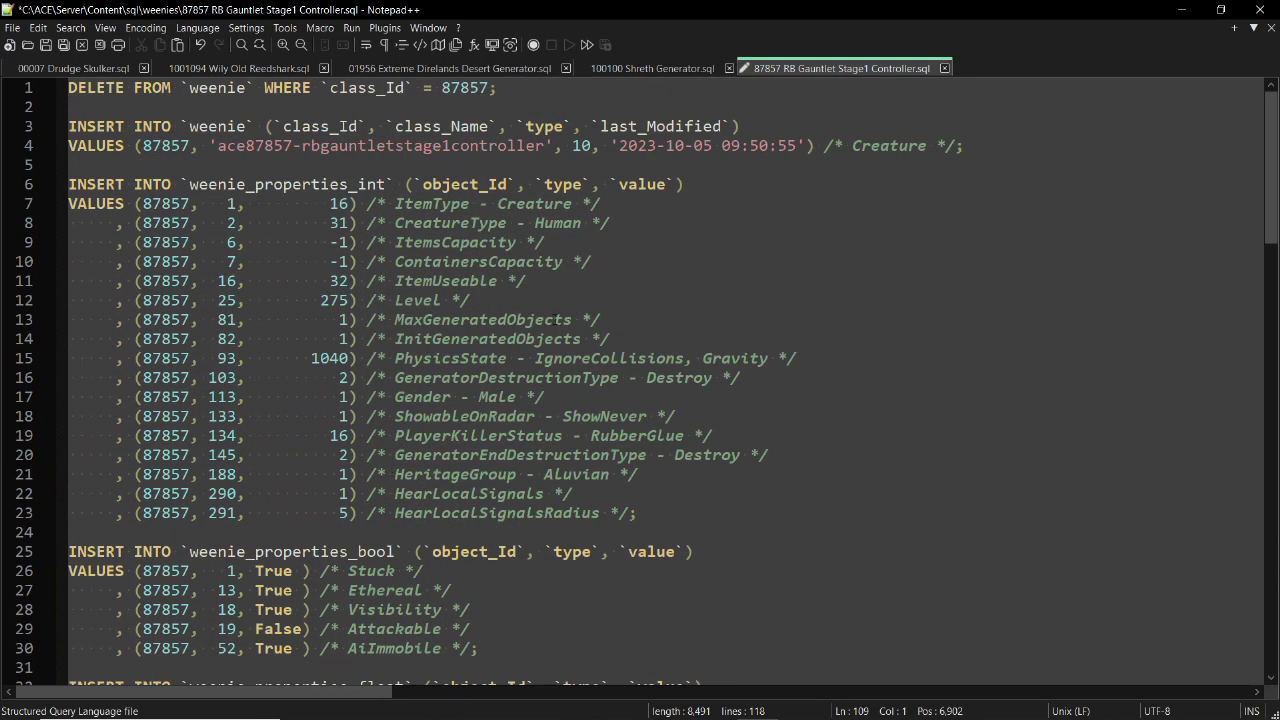
{"action": "left_click_drag", "start_coordinate": [624, 338], "coordinate": [597, 318]}
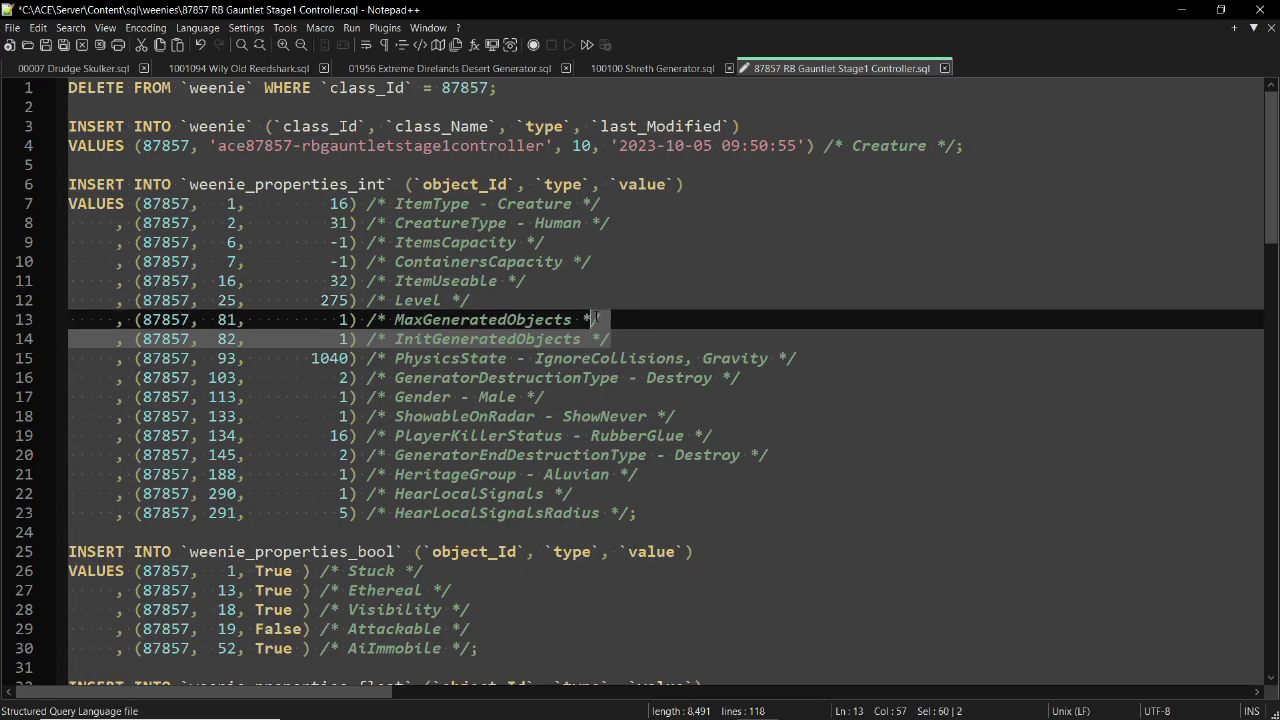
Step: Highlight the 1600 delay value in the Gauntlet Challenge Bell row of weenie_properties_generator
{"action": "scroll", "coordinate": [580, 344], "scroll_direction": "down", "scroll_amount": 20}
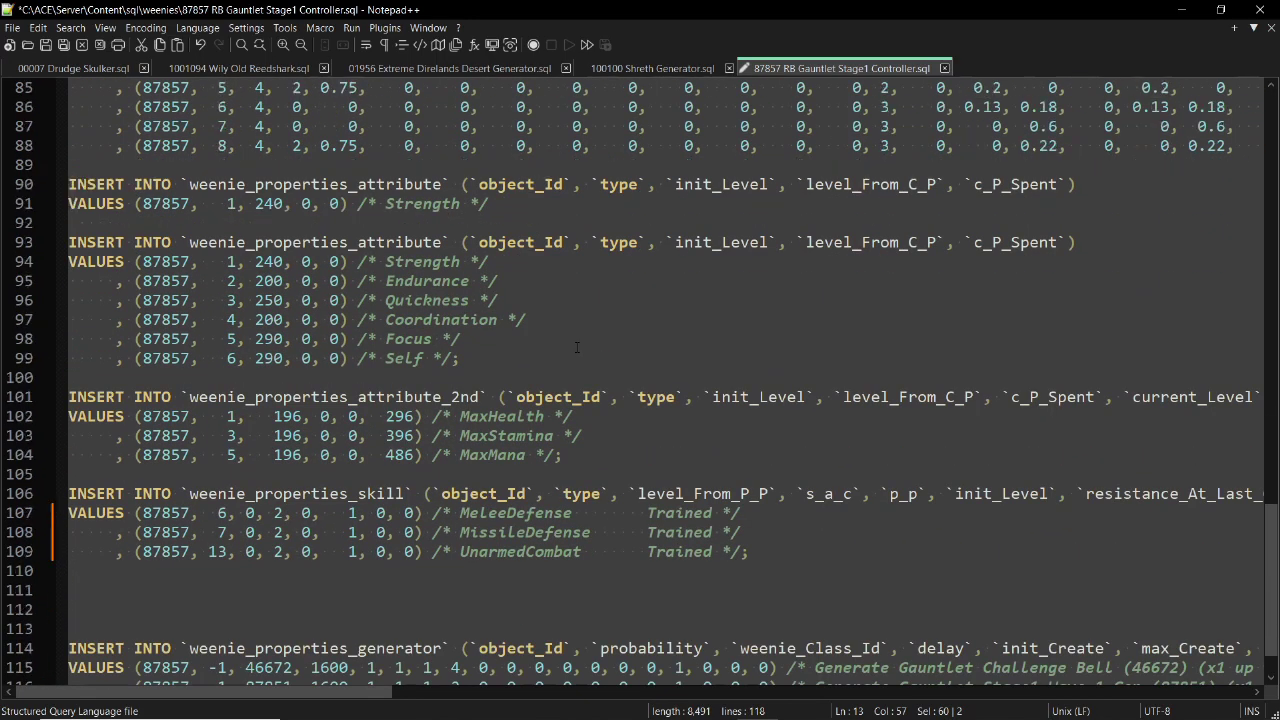
{"action": "scroll", "coordinate": [575, 346], "scroll_direction": "down", "scroll_amount": 2}
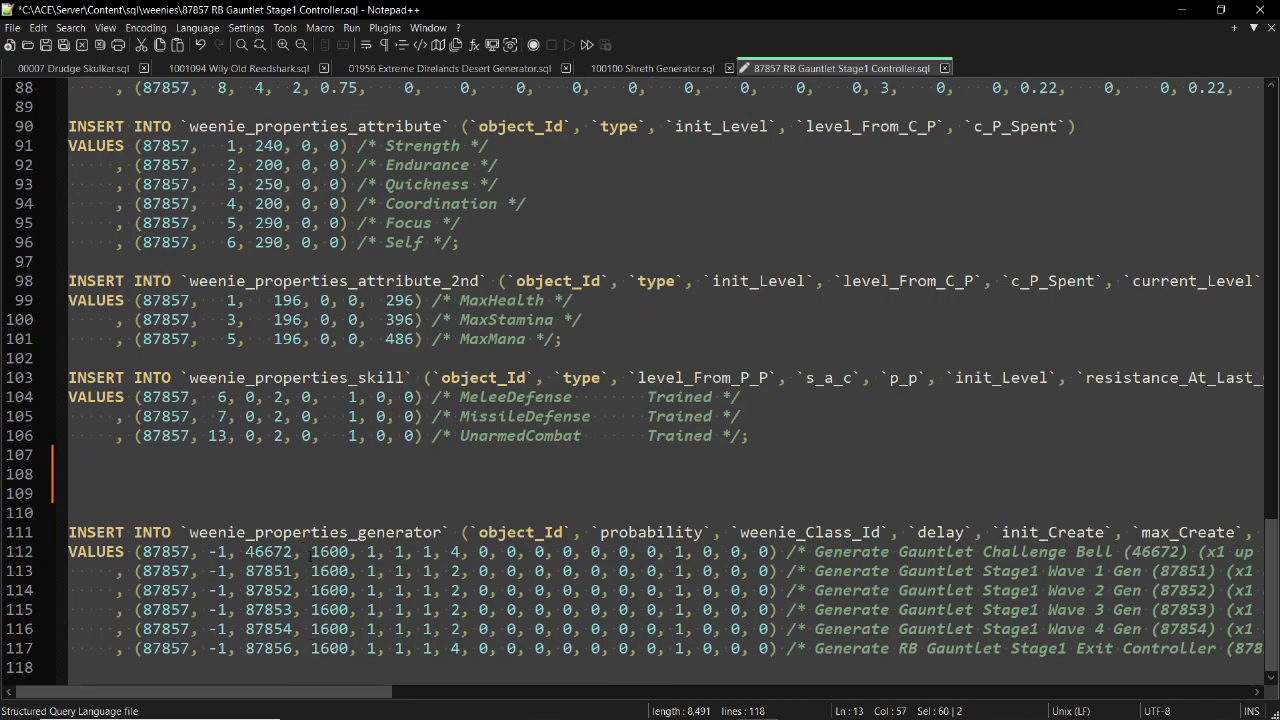
{"action": "double_click", "coordinate": [335, 552]}
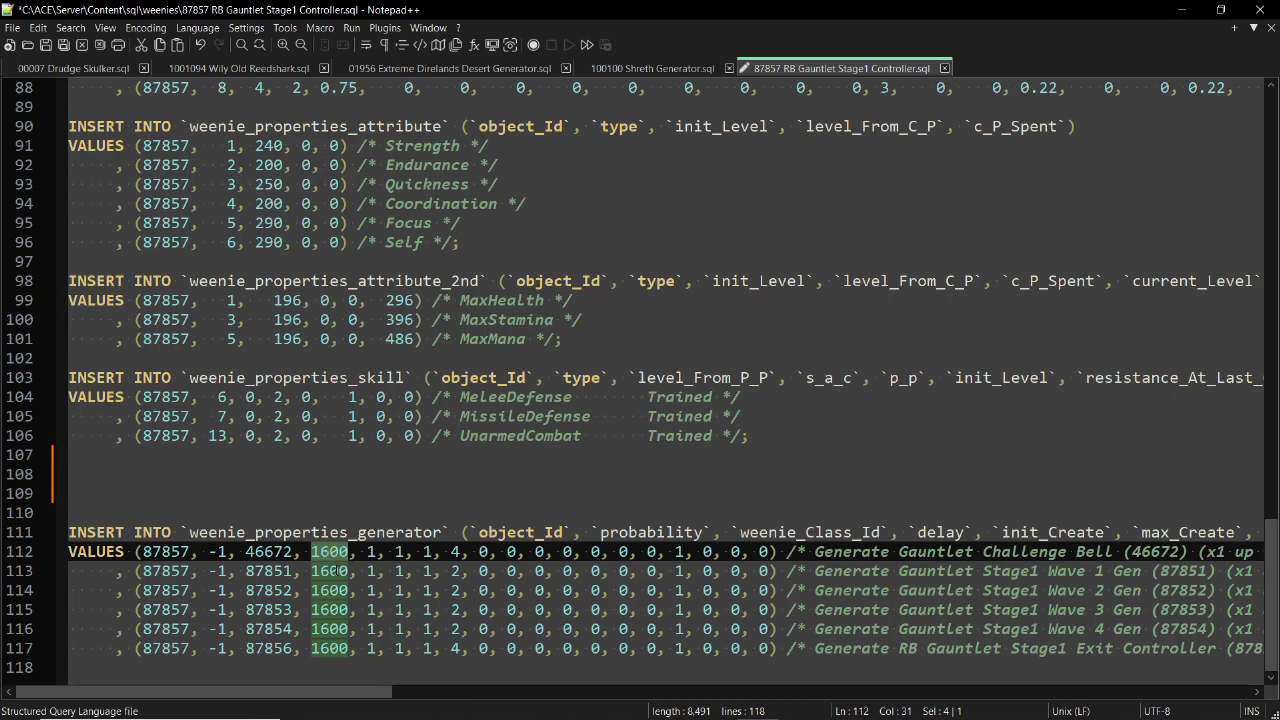
Step: Switch back to Asheron's Call and examine the TreeFarmInactive Gen 5 in the snowy tree farm
{"action": "key", "text": "alt+Tab"}
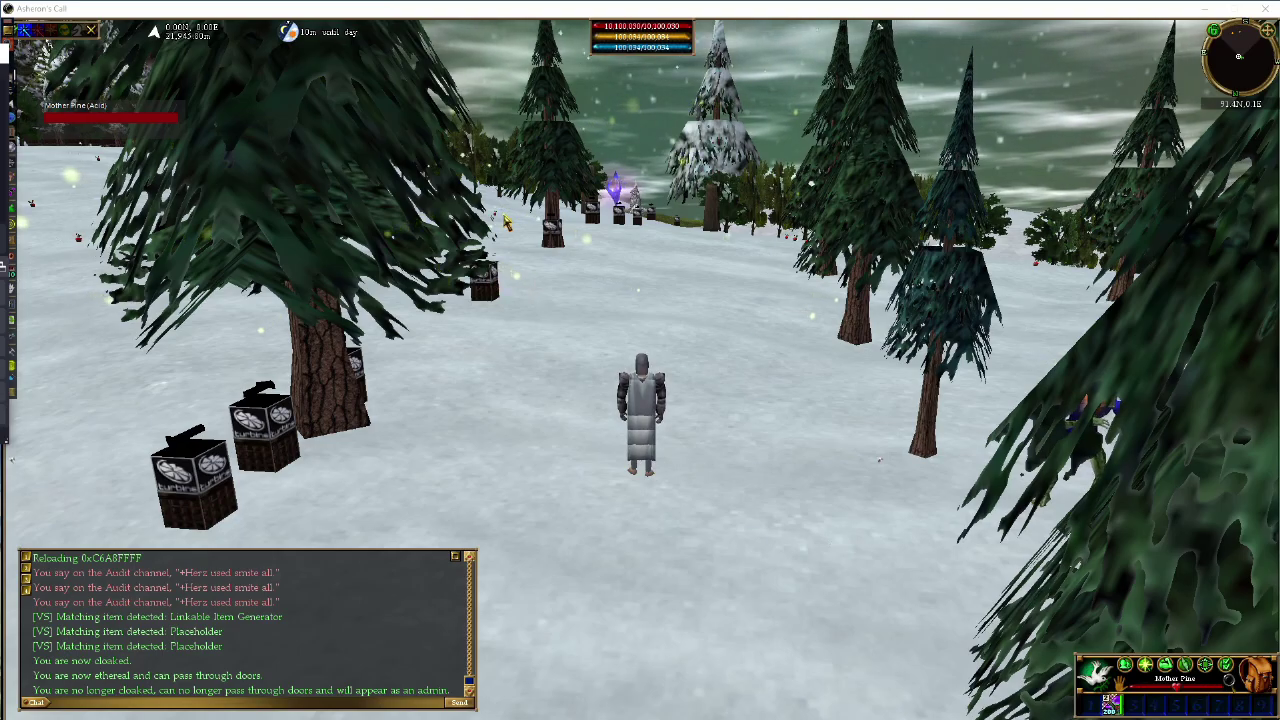
{"action": "key", "text": "a"}
{"action": "key", "text": "w"}
{"action": "left_click", "coordinate": [560, 388]}
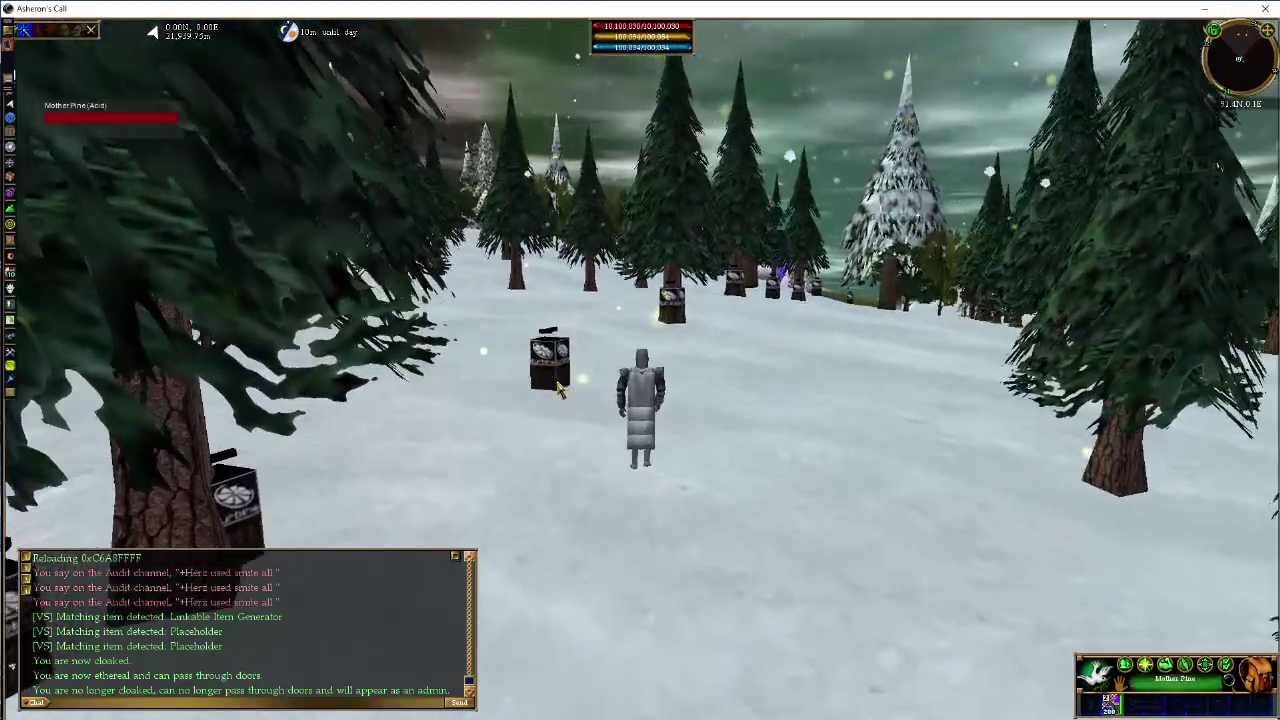
{"action": "left_click", "coordinate": [560, 385]}
{"action": "key", "text": "a"}
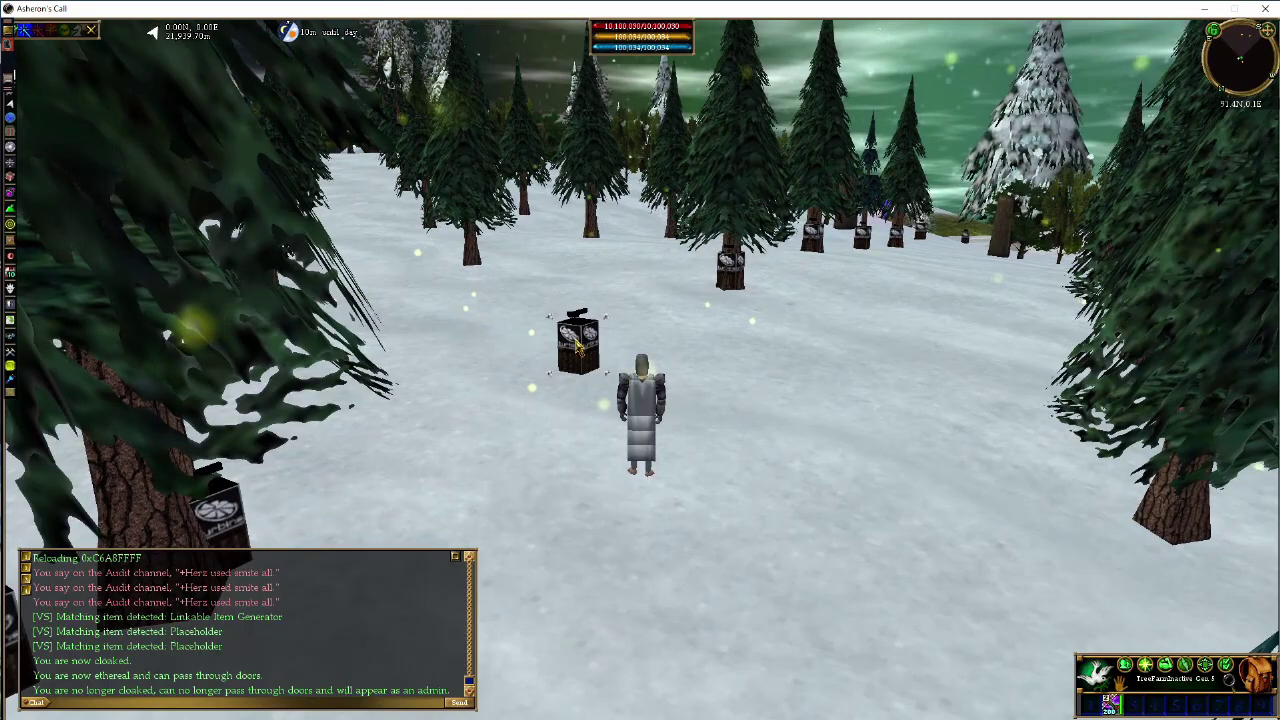
{"action": "right_click", "coordinate": [577, 347]}
Step: Look around the pines near the generators and examine the TreeFarmInactive Gen 4
{"action": "key", "text": "a"}
{"action": "key", "text": "w"}
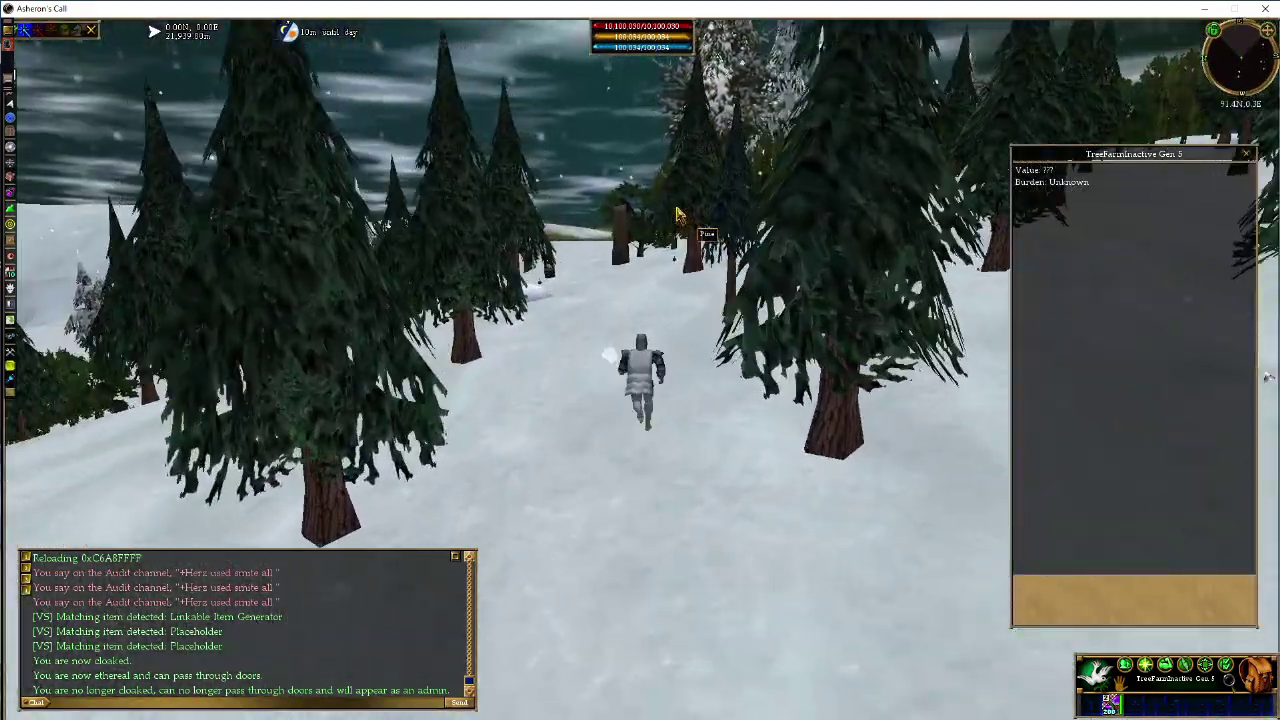
{"action": "key", "text": "d"}
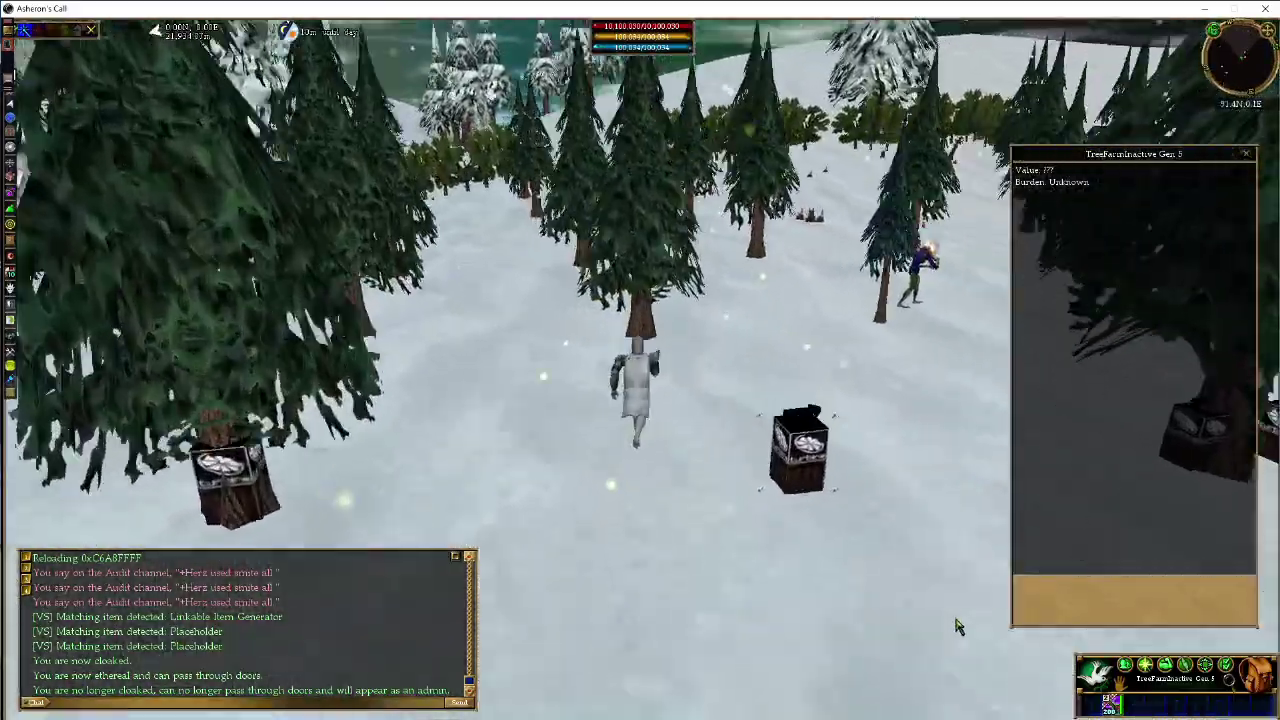
{"action": "key", "text": "d"}
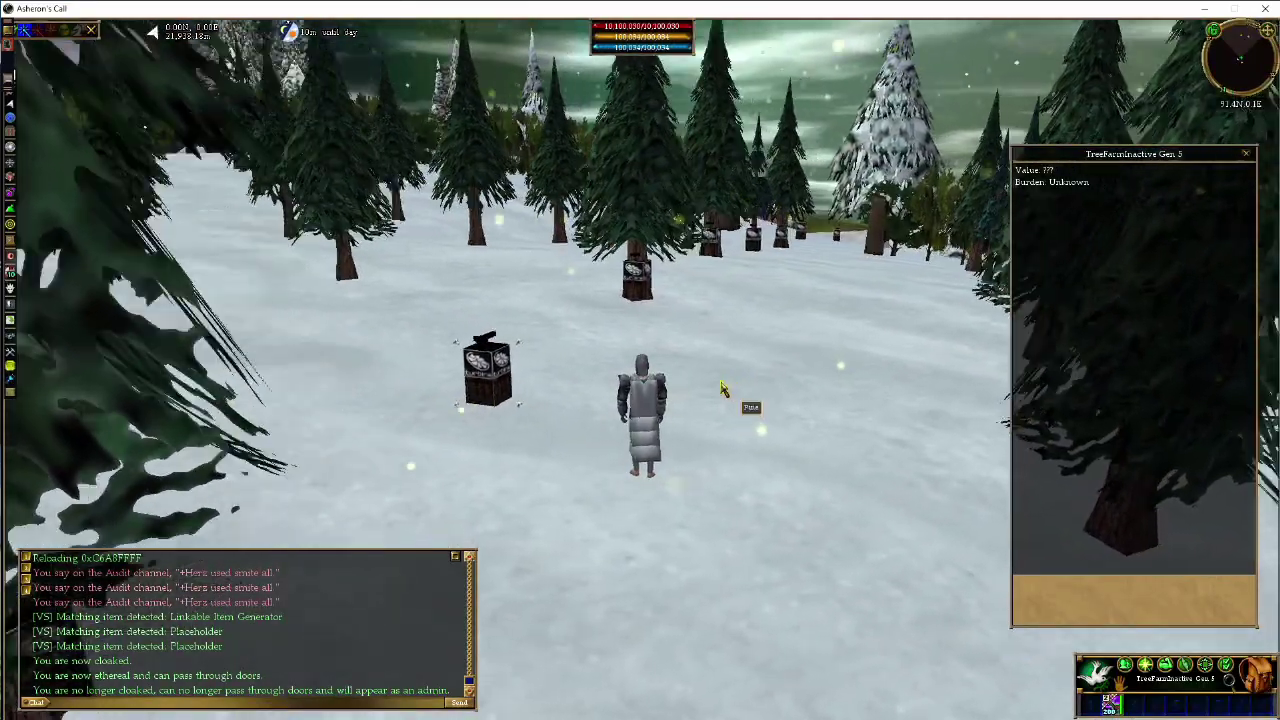
{"action": "key", "text": "a"}
{"action": "right_click", "coordinate": [405, 218]}
{"action": "key", "text": "d"}
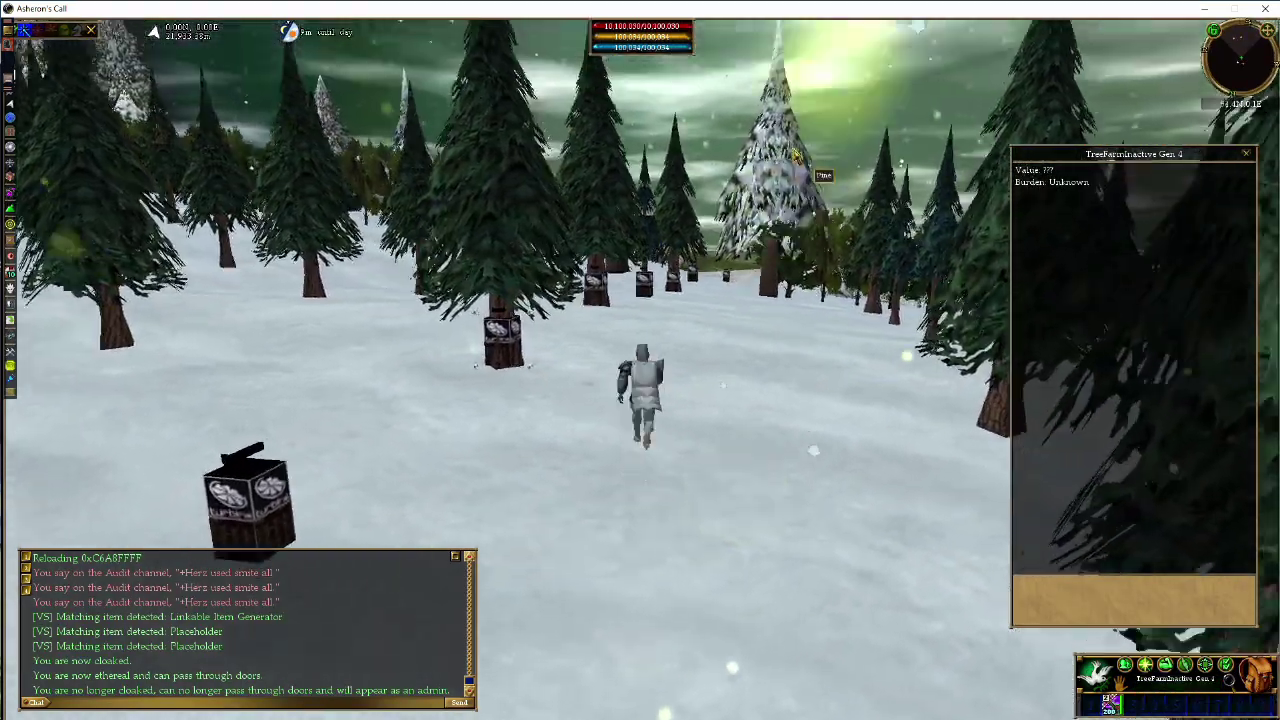
Step: Cross the tree farm to the hedge of shrubs, examine the Shrub Row Gen and look along the rows beside it
{"action": "key", "text": "a"}
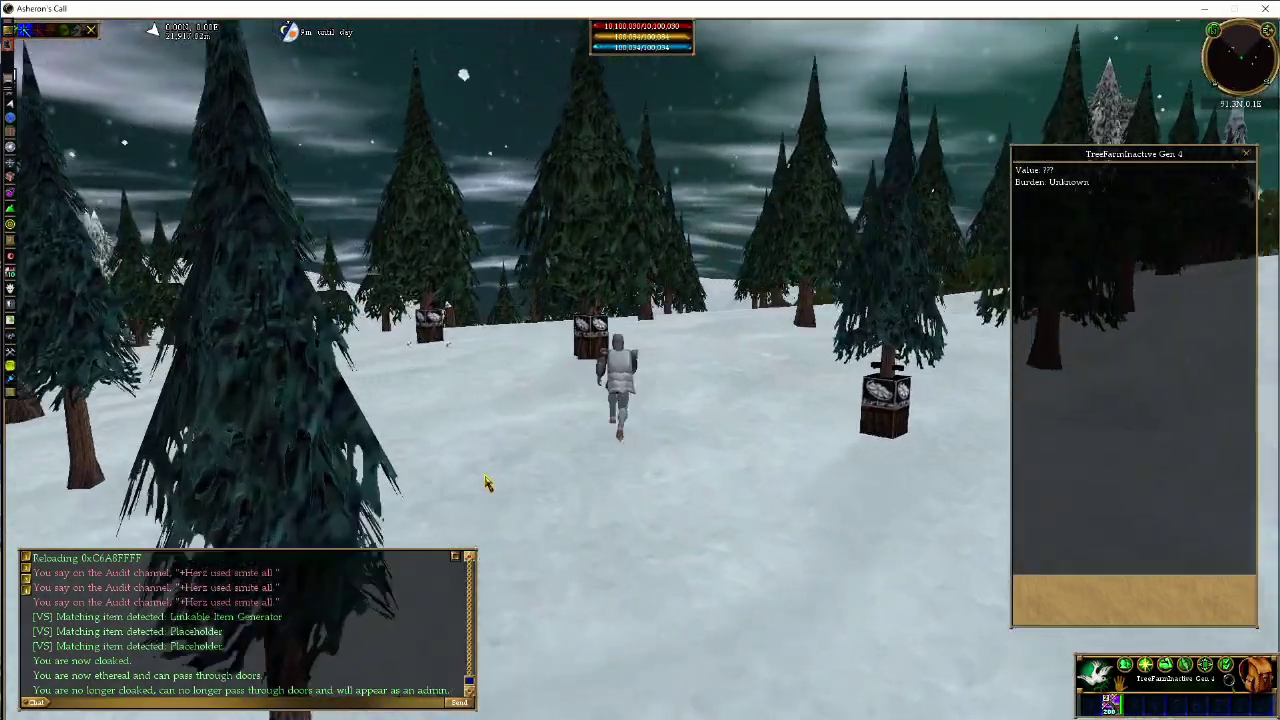
{"action": "key", "text": "d"}
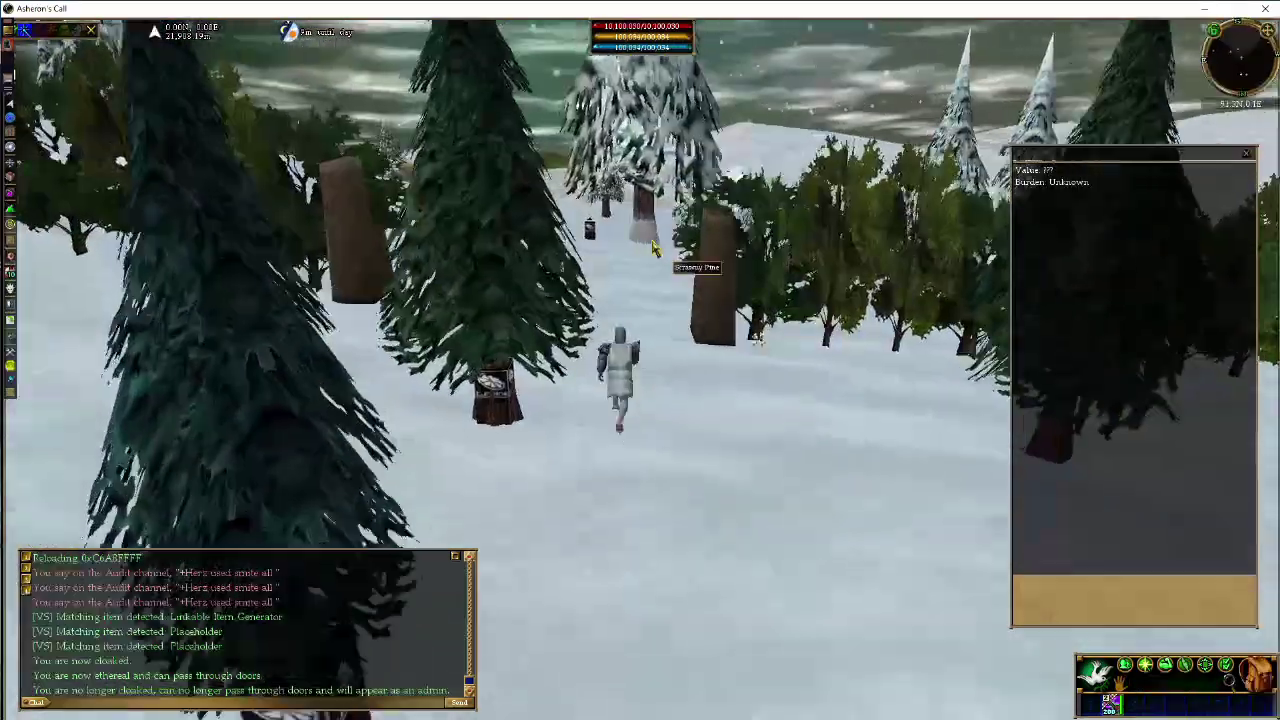
{"action": "key", "text": "d"}
{"action": "key", "text": "d"}
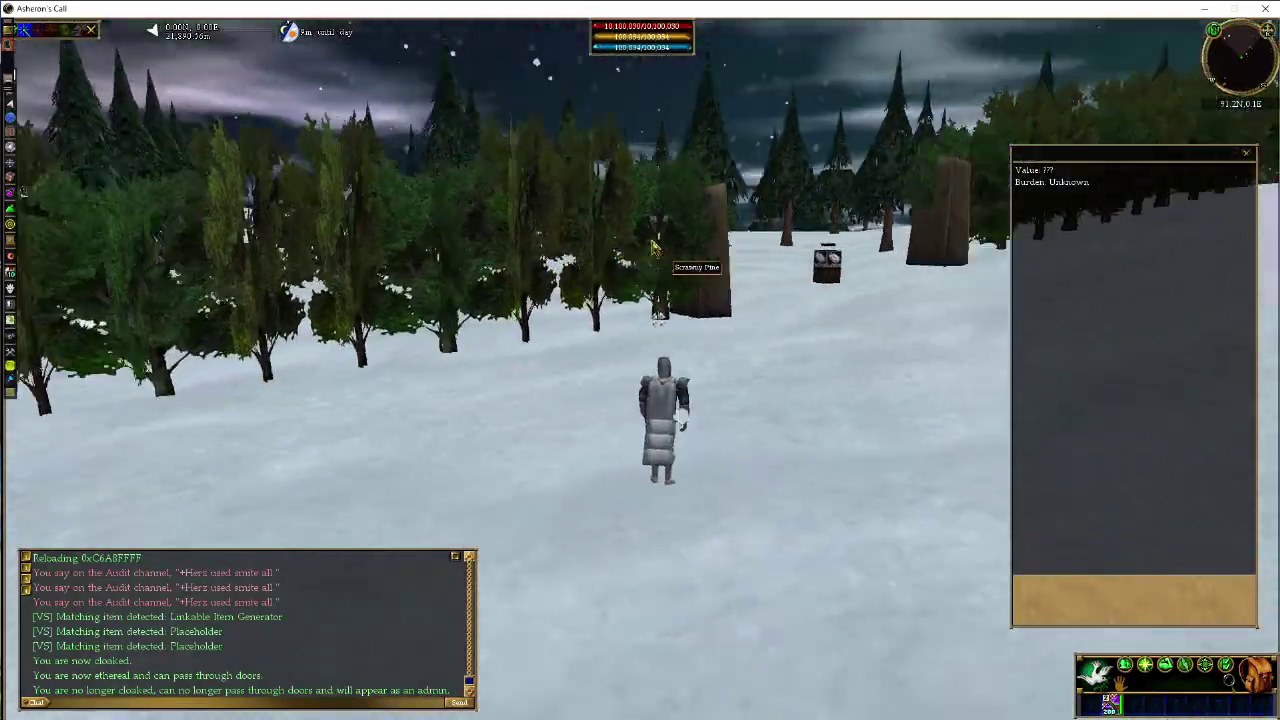
{"action": "key", "text": "d"}
{"action": "key", "text": "w"}
{"action": "right_click", "coordinate": [487, 328]}
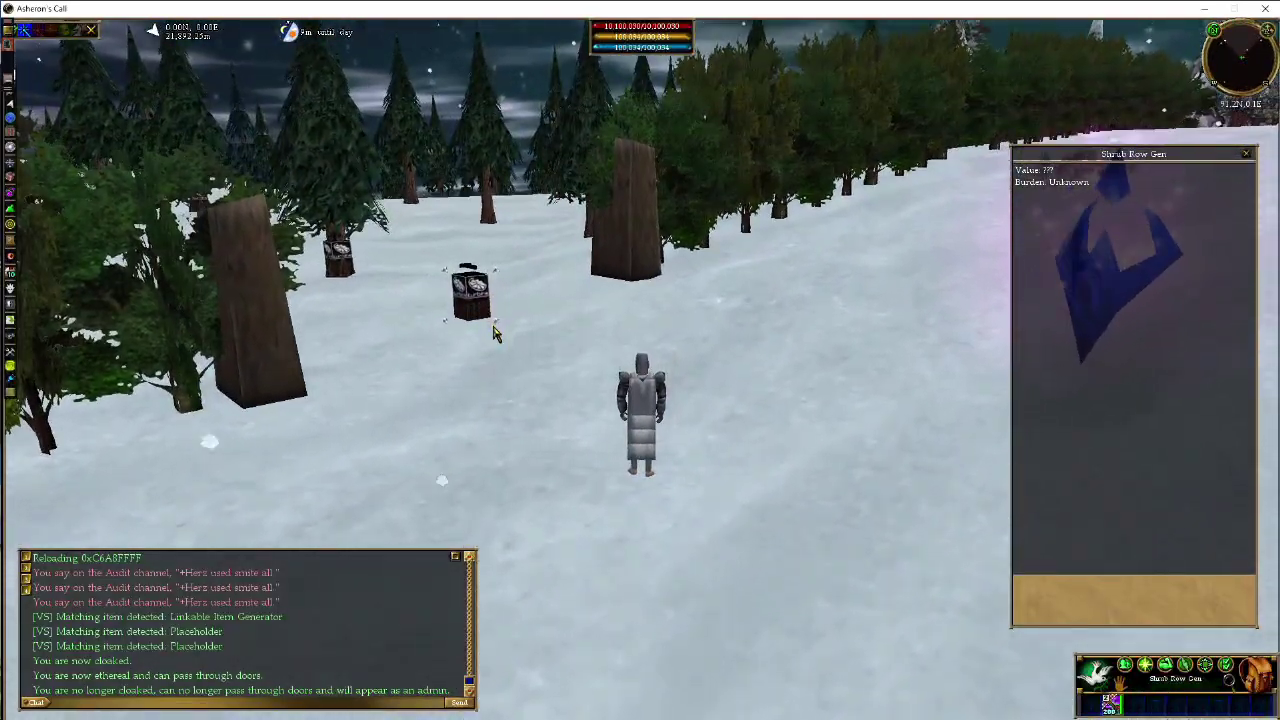
{"action": "key", "text": "w"}
{"action": "key", "text": "d"}
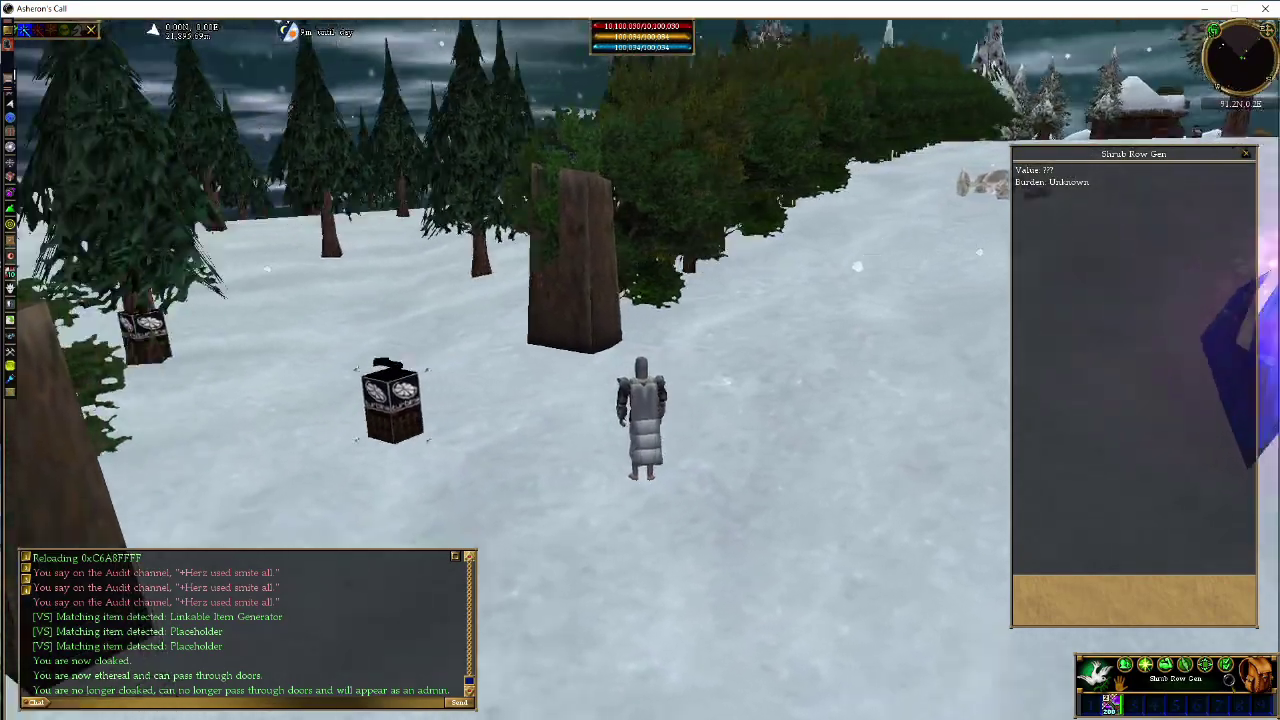
{"action": "key", "text": "a"}
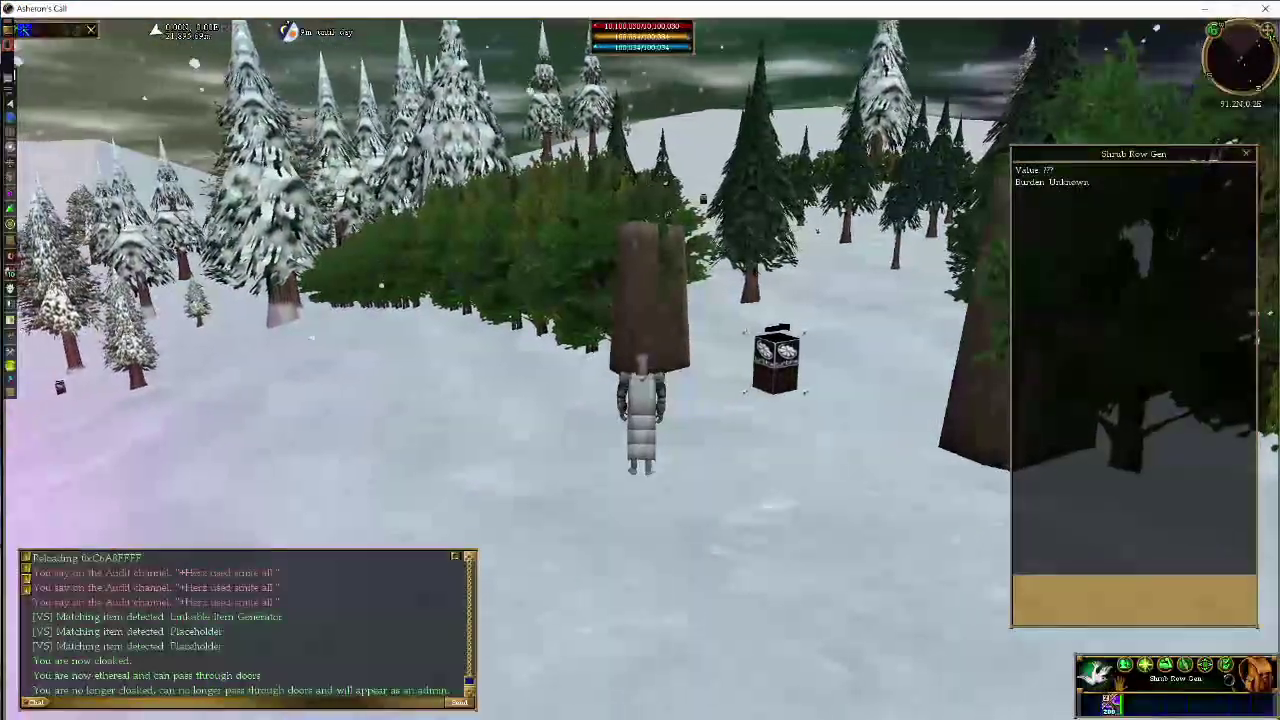